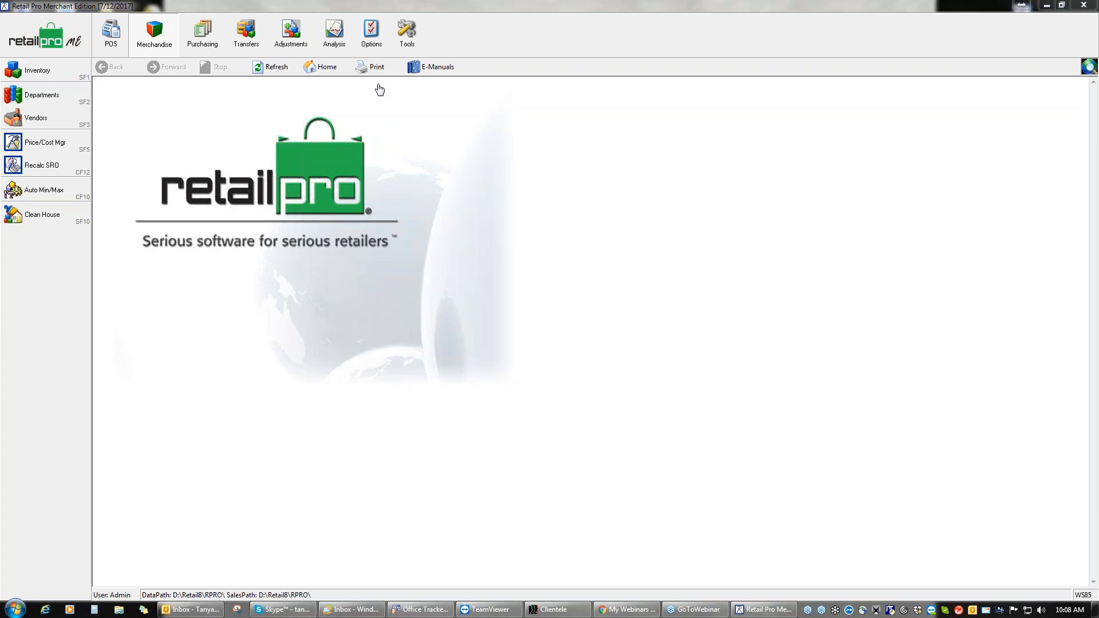
Step: Open System Preferences from the Options tab, showing security receipt, availability and rounding settings
click(372, 40)
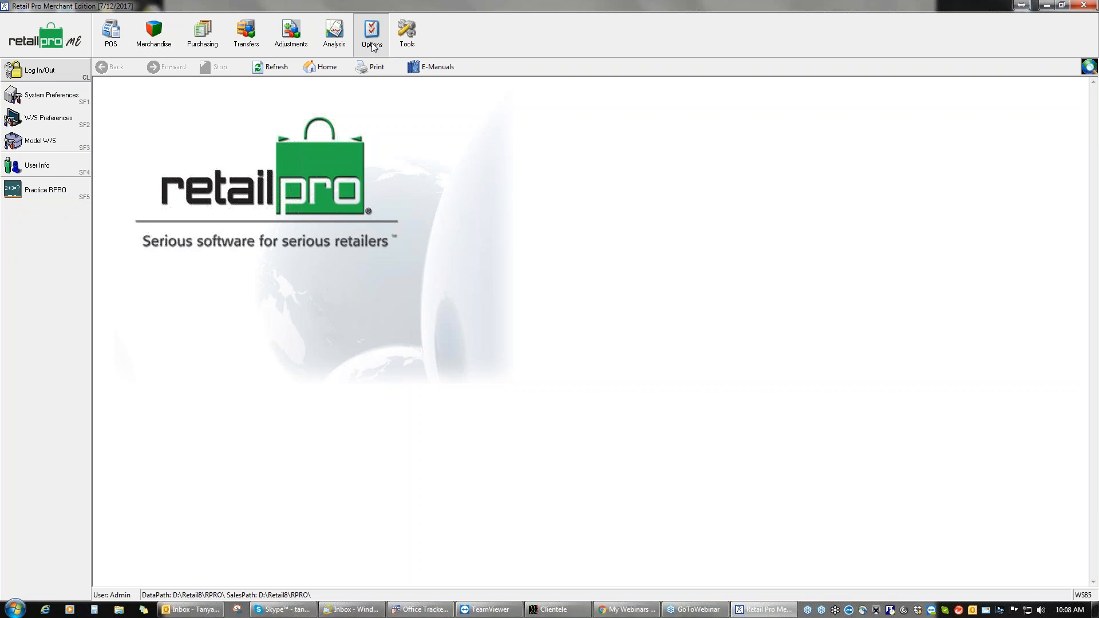
click(65, 95)
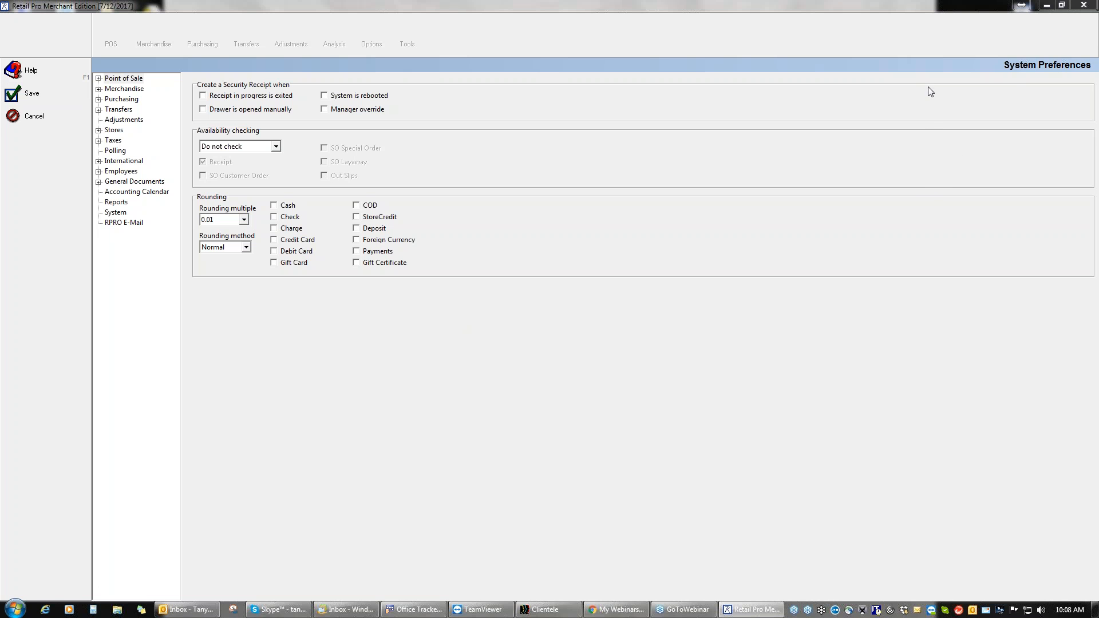
click(926, 23)
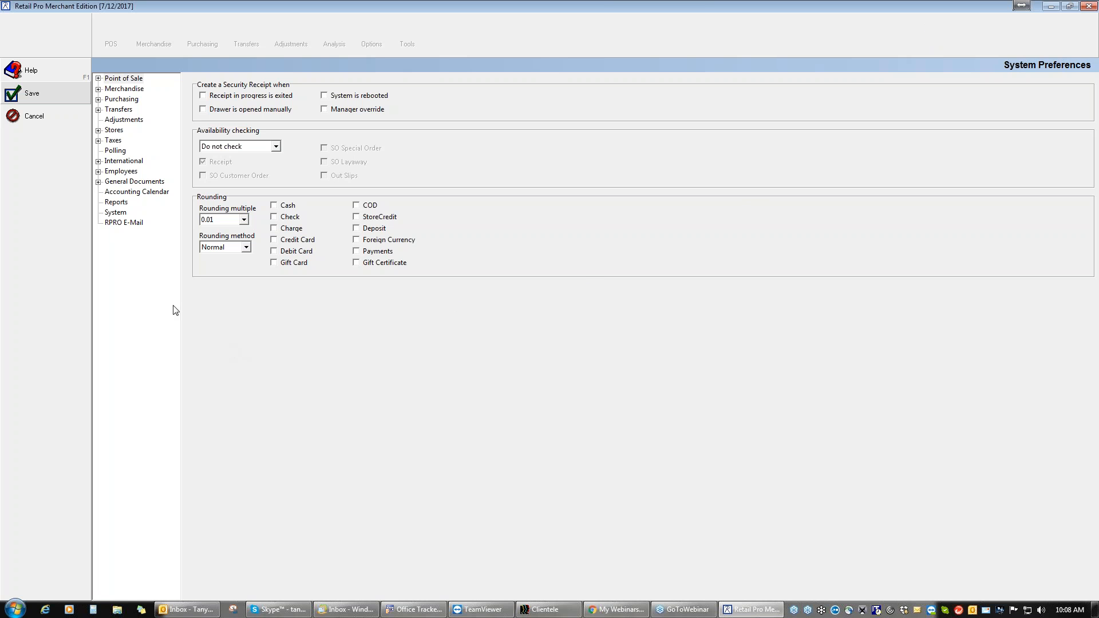
Step: Expand Point of Sale to show Sales Orders deposits: Customer 0%, Special 100%, Layaway 25%
click(99, 78)
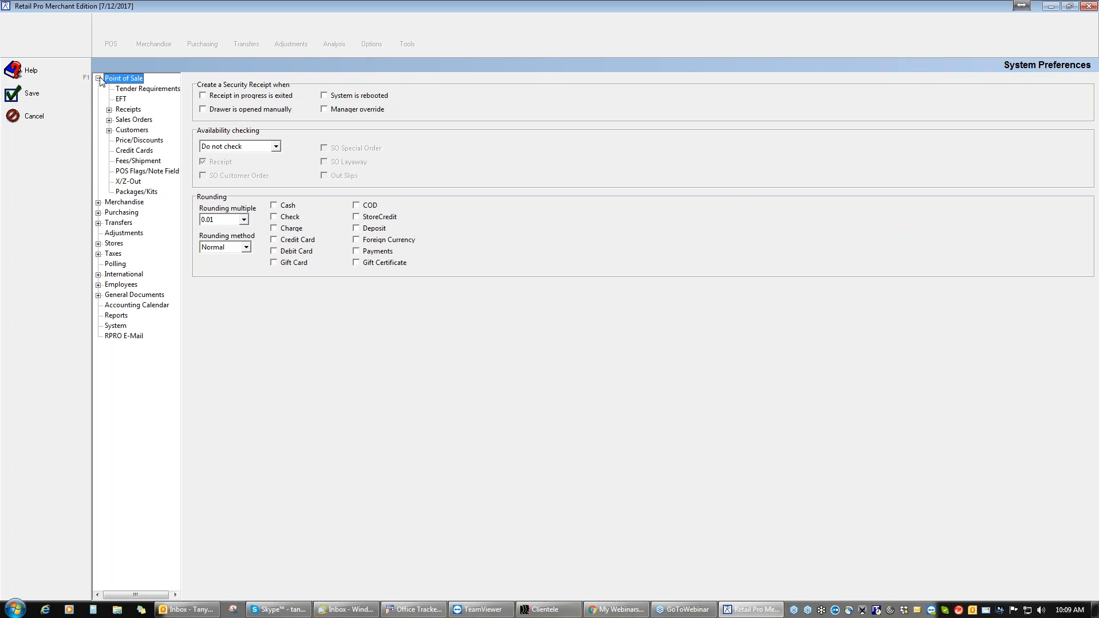
click(109, 120)
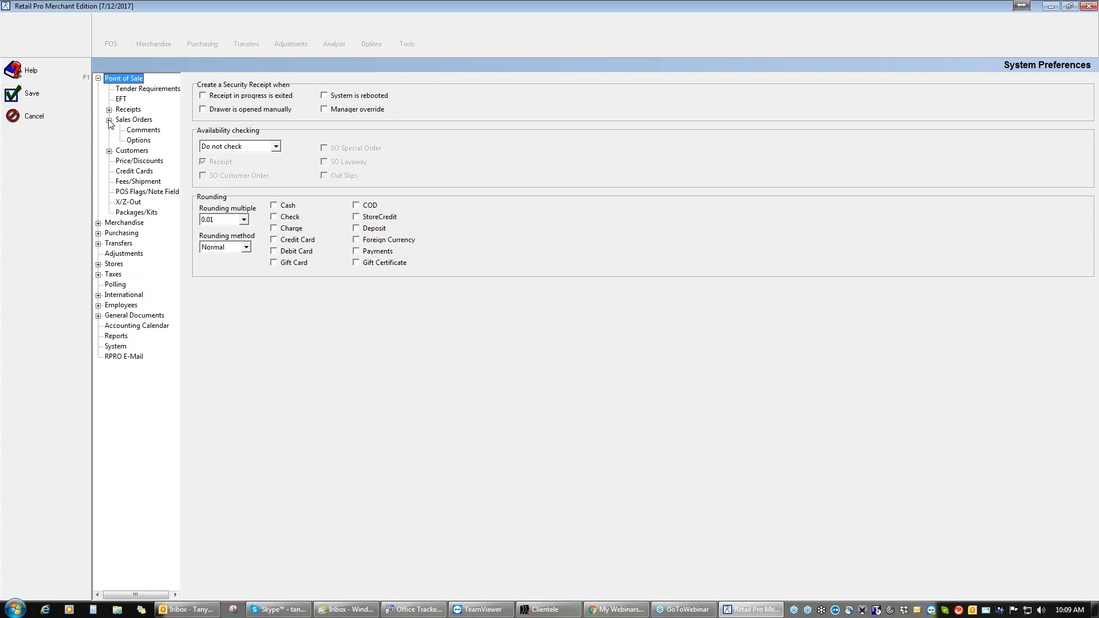
click(138, 120)
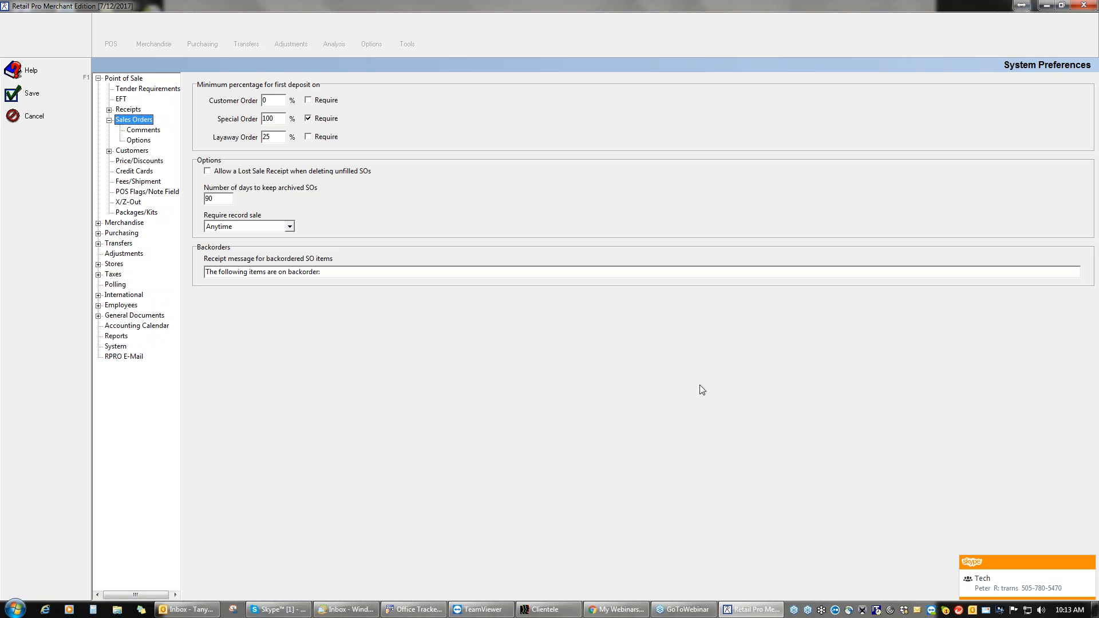
Step: Dismiss the chat notification and set Require record sale to After final deposit
click(1088, 564)
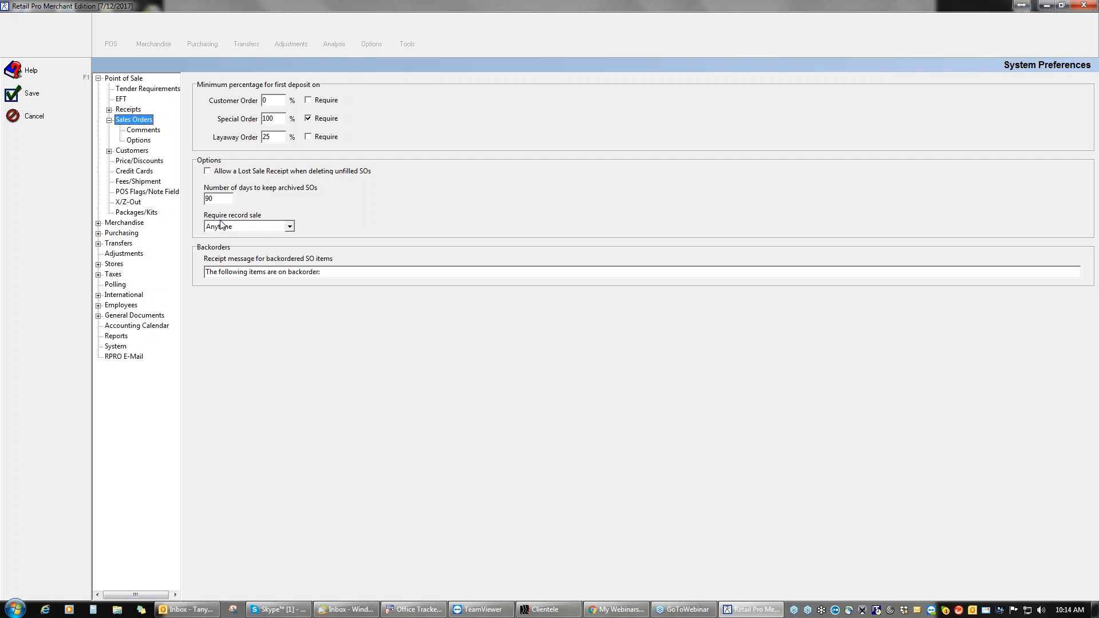
click(290, 227)
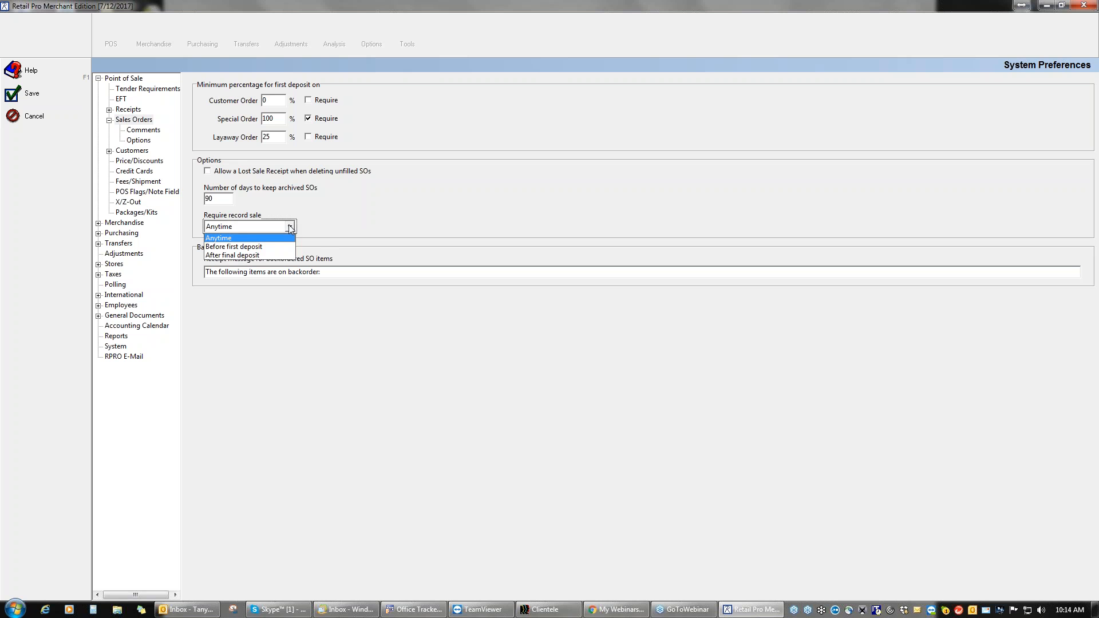
click(261, 256)
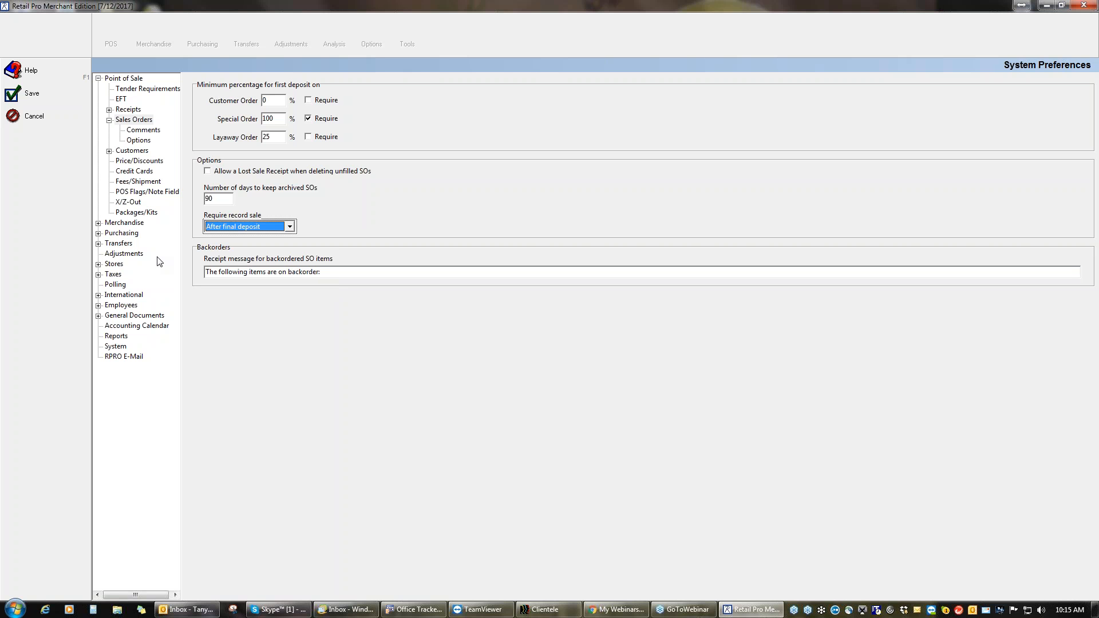
Step: Show the Sales Orders Comments preferences with empty SO Instruction and SO Comment lists
click(150, 131)
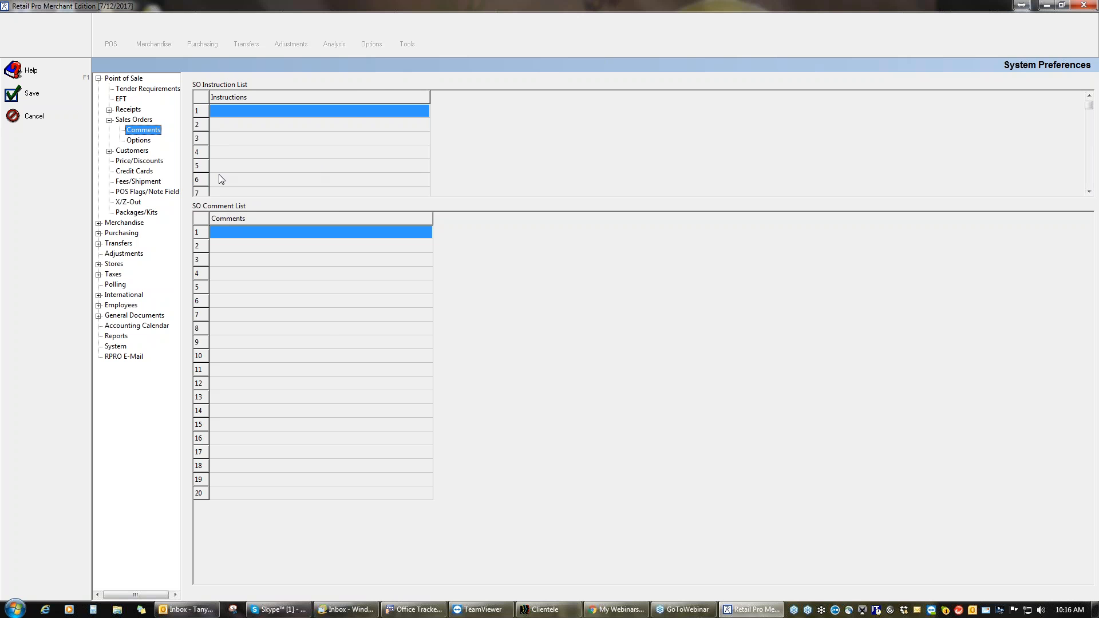
Step: Show Sales Orders Options listing FedEx, UPS Red, UPS Blue and UPS Ground shipping methods
click(145, 143)
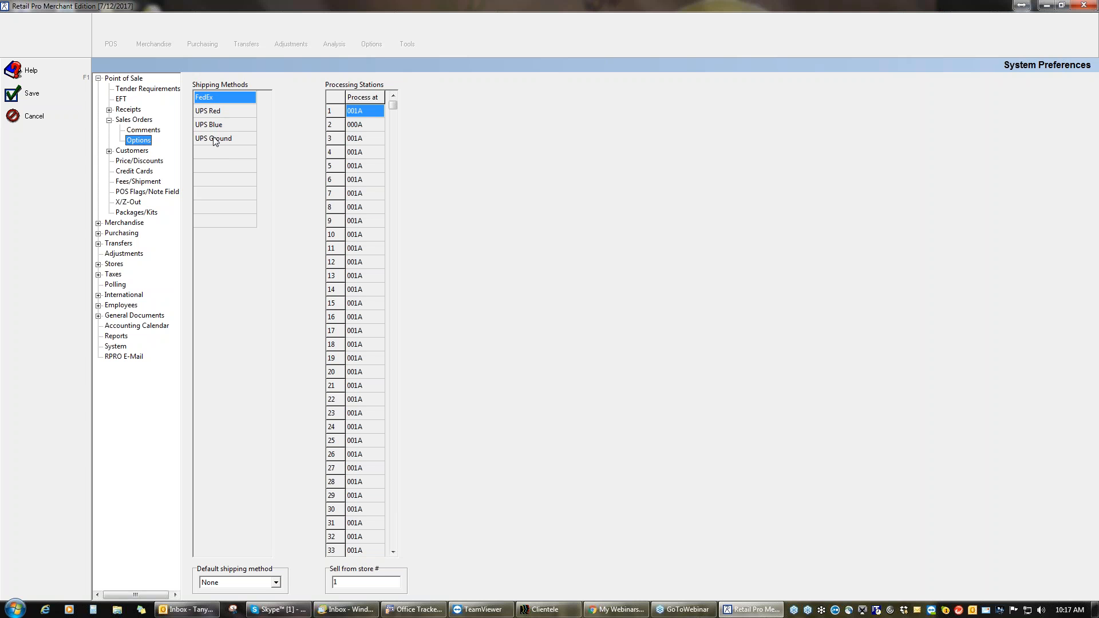
Step: Add 'Pick Up' as a fifth shipping method after UPS Ground, correcting its spelling
click(203, 150)
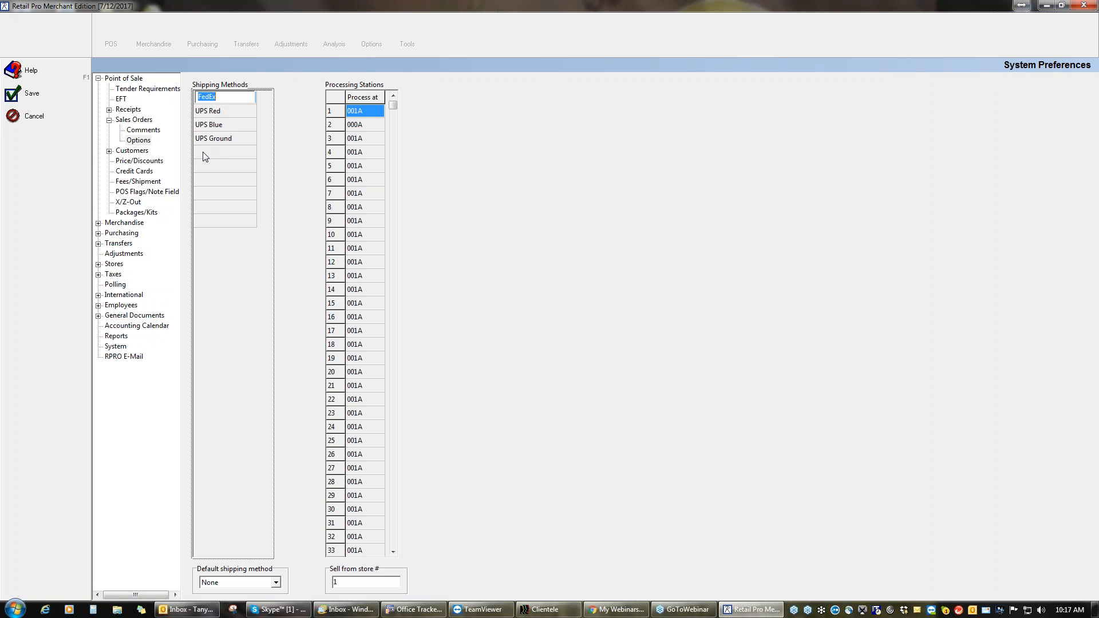
click(207, 153)
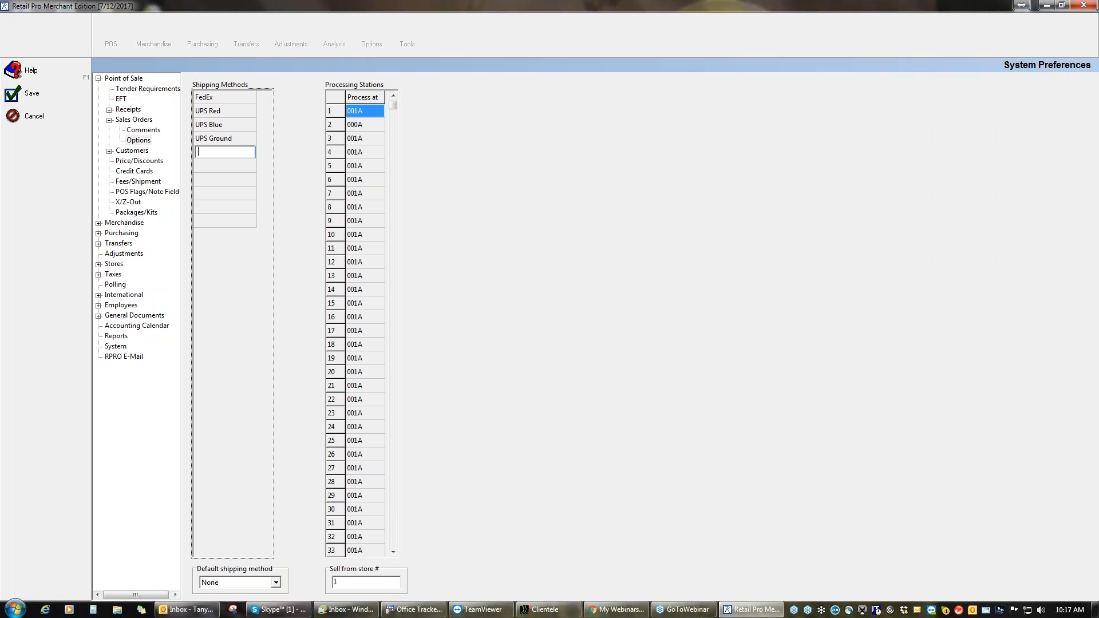
text(PickUp)
click(225, 124)
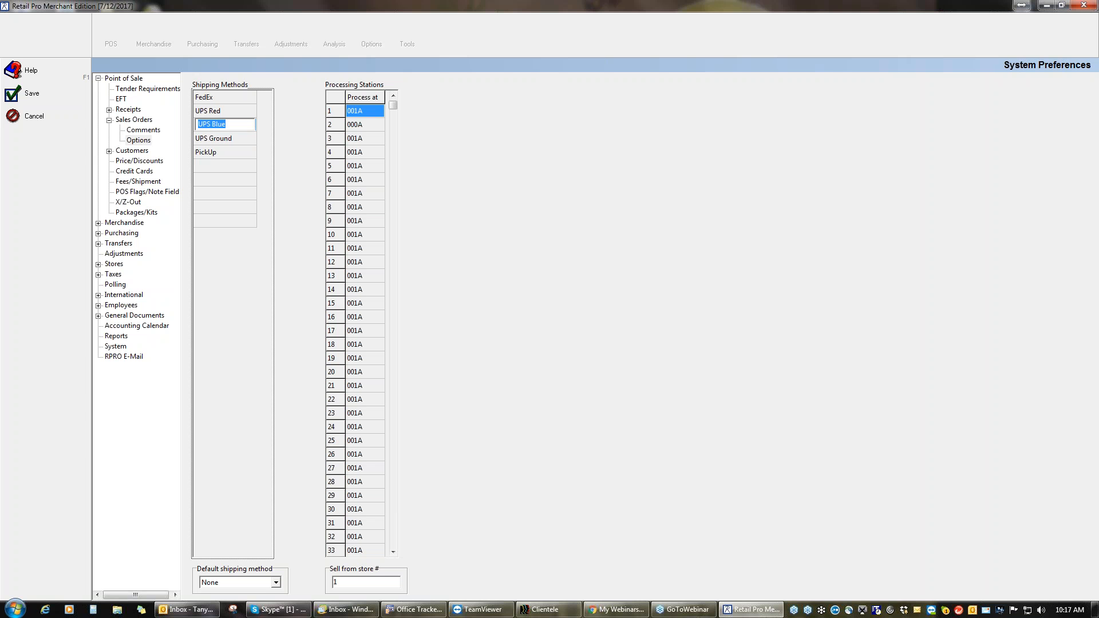
click(208, 152)
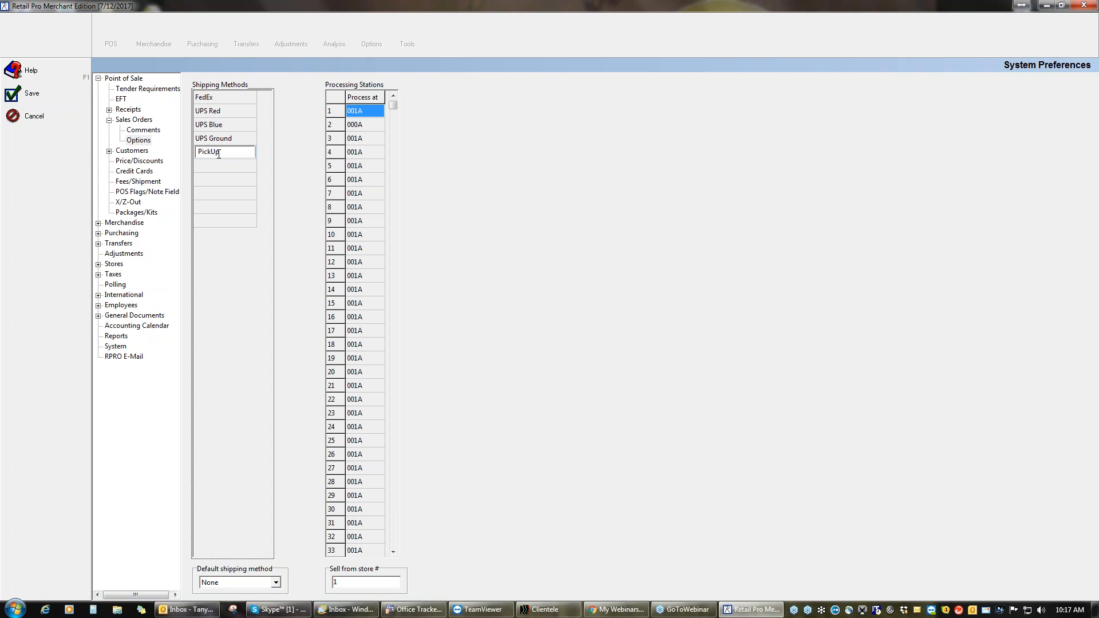
click(222, 170)
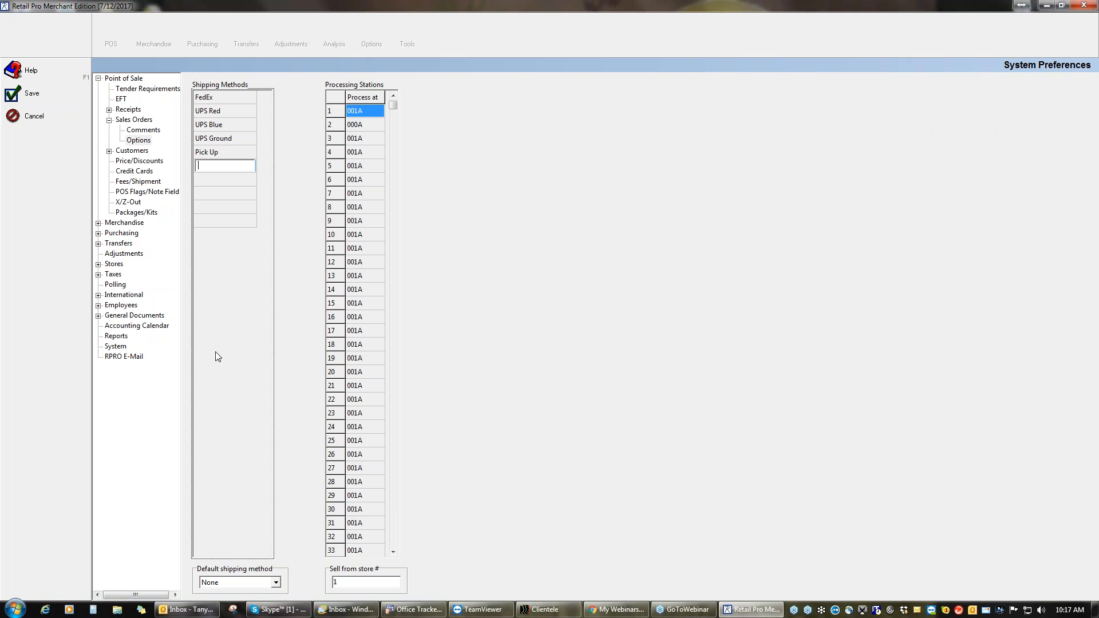
Step: Choose Pick Up in the Default shipping method dropdown
click(277, 583)
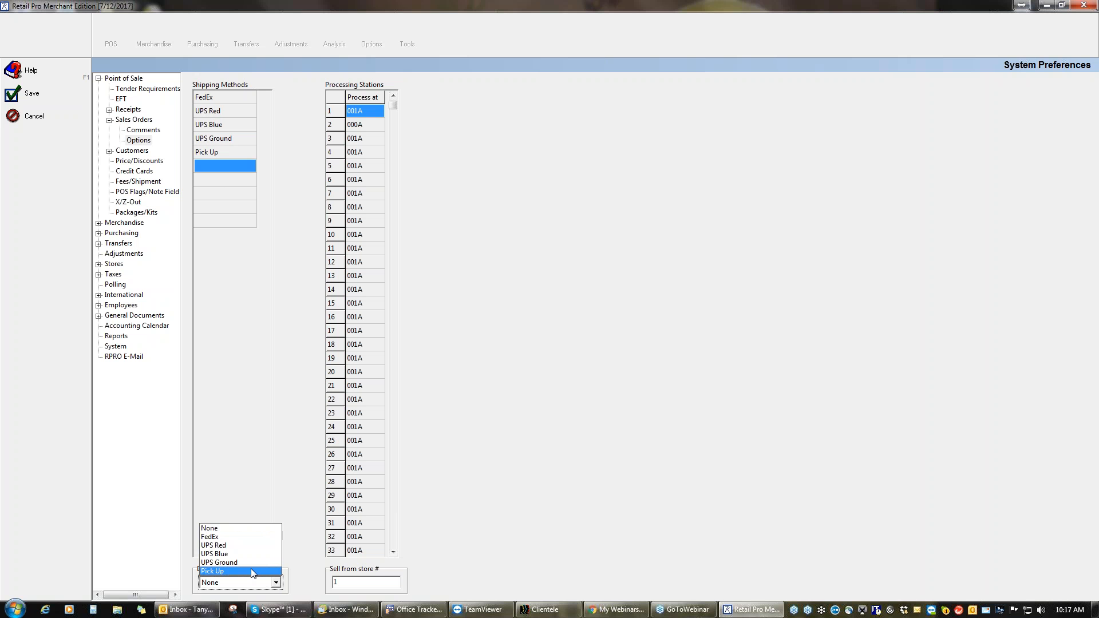
click(248, 569)
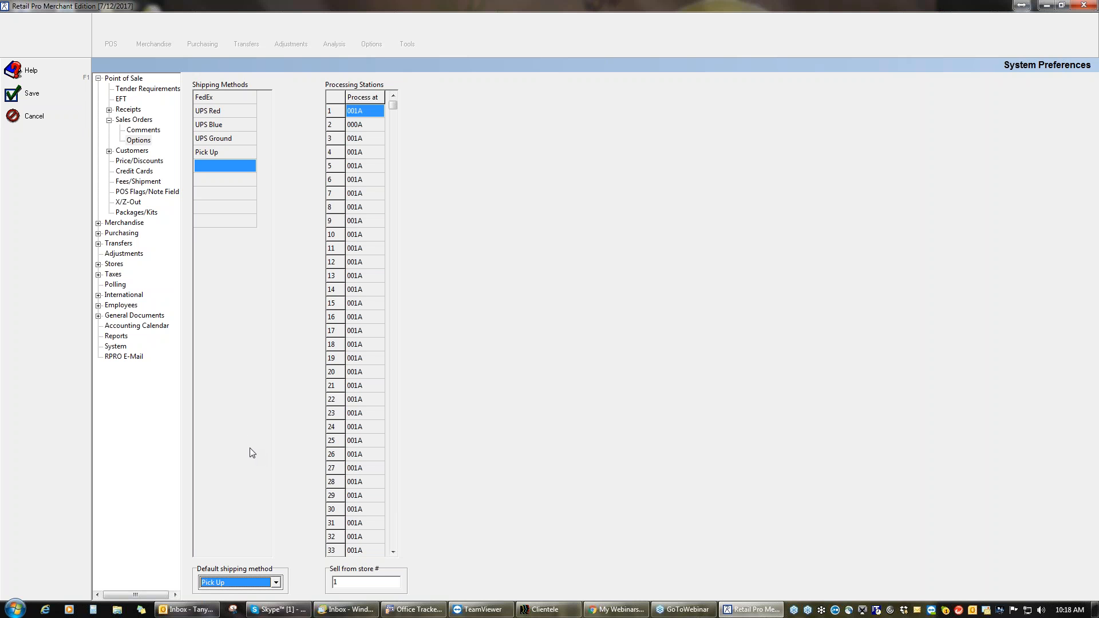
Step: Save the preferences and open the active POS Sales Orders list showing Customer Order 2 and Layaway 4
click(37, 99)
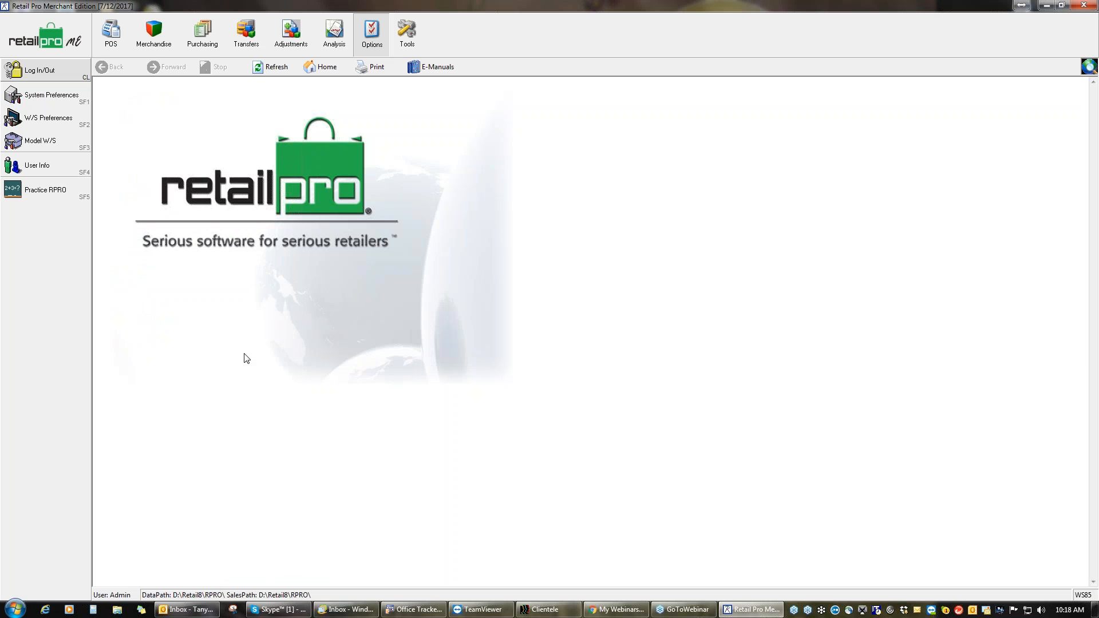
click(111, 35)
click(57, 116)
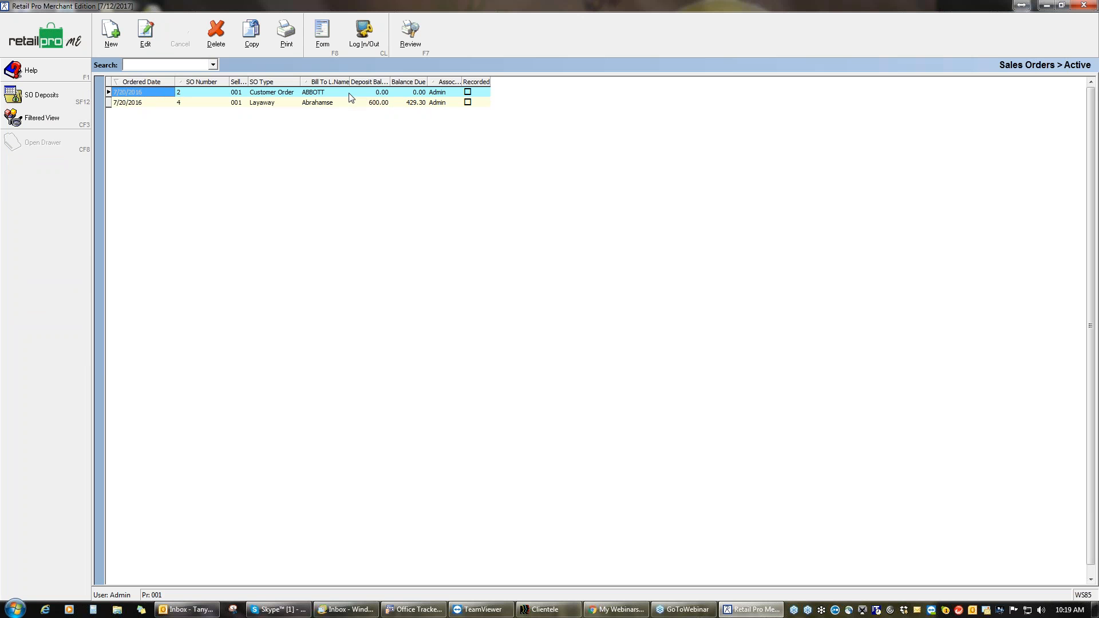
Step: Delete and archive Customer Order 2, leaving Layaway 4 as the only active sales order
click(404, 92)
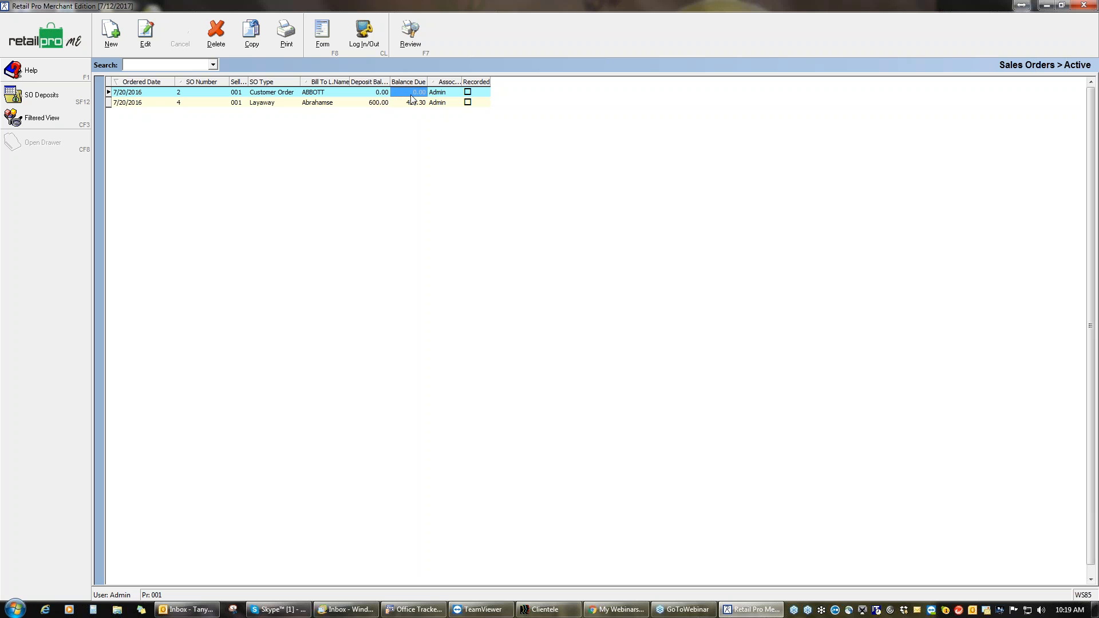
click(221, 41)
click(507, 330)
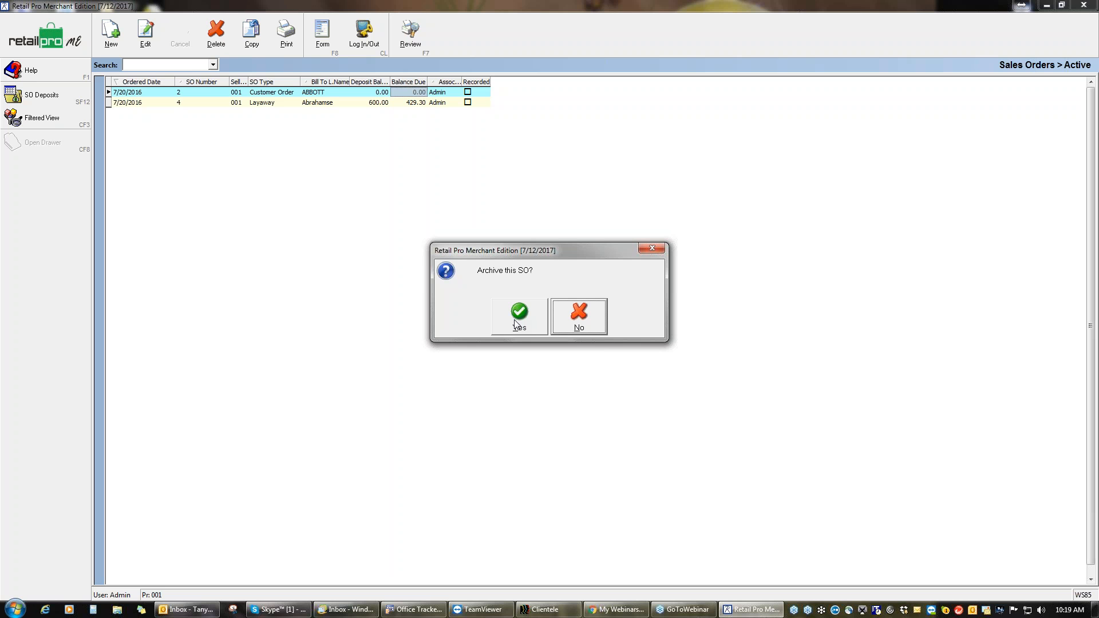
click(517, 325)
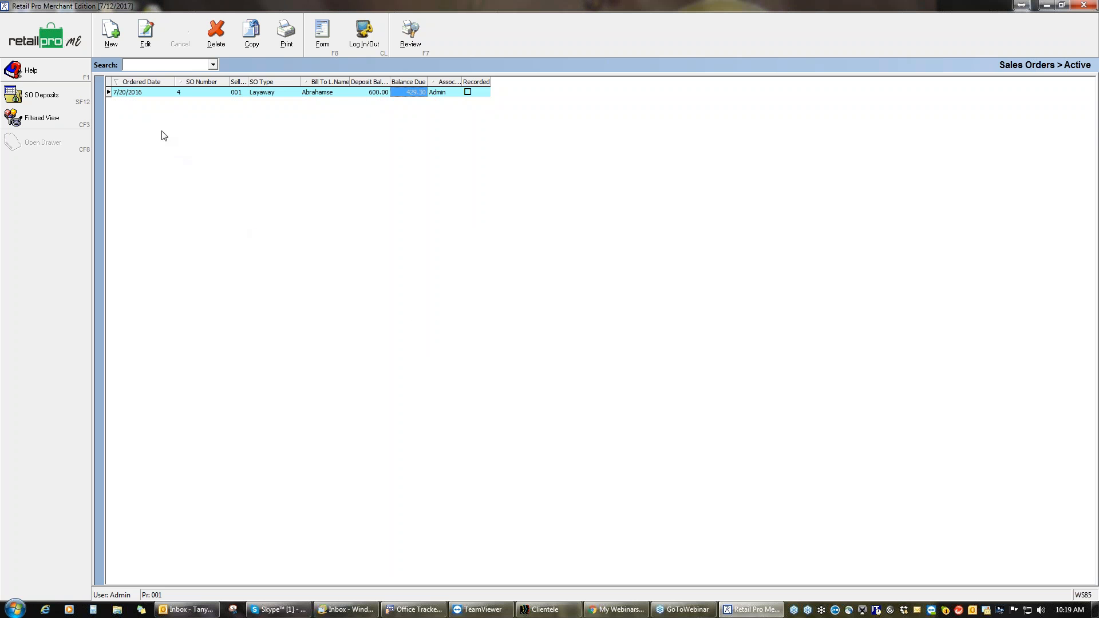
click(114, 40)
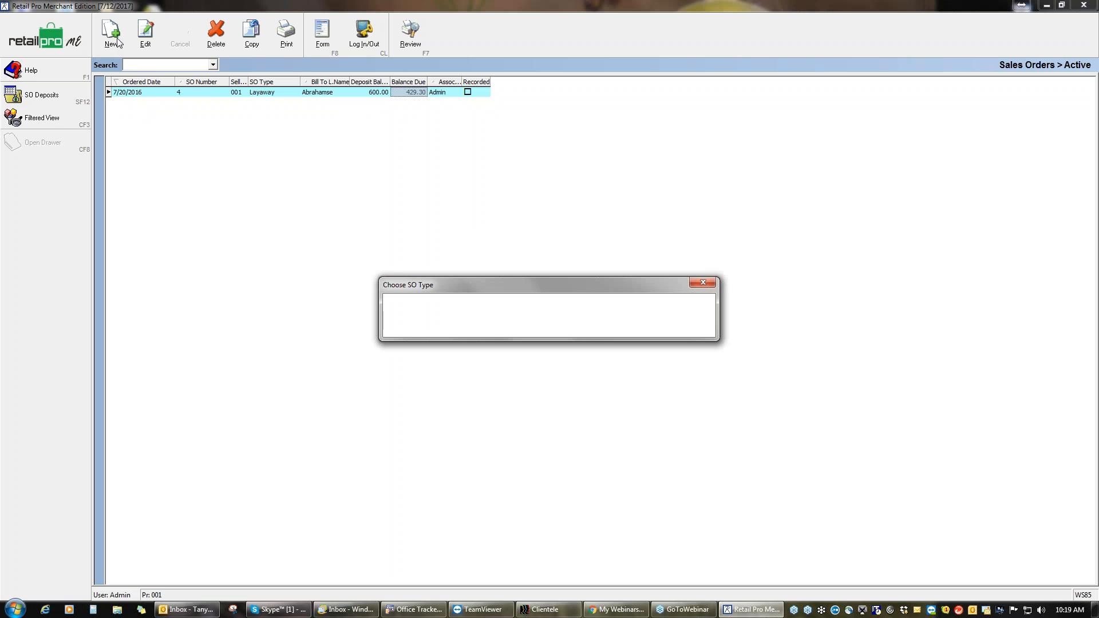
Step: Start new Customer Order SO 5 and bring up the customer lookup list
click(421, 324)
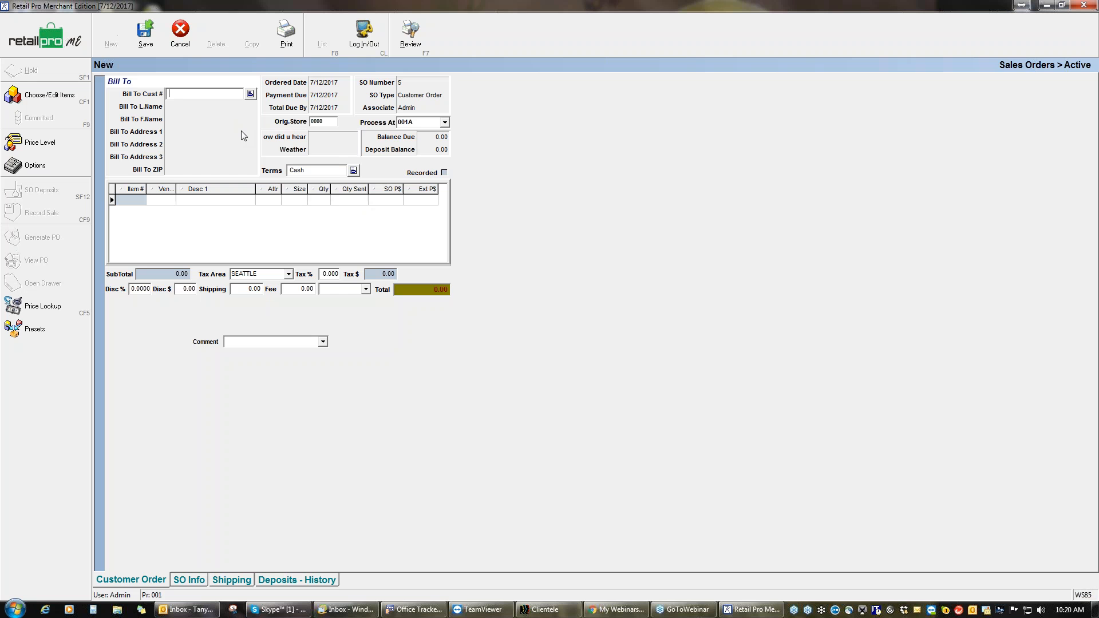
click(250, 94)
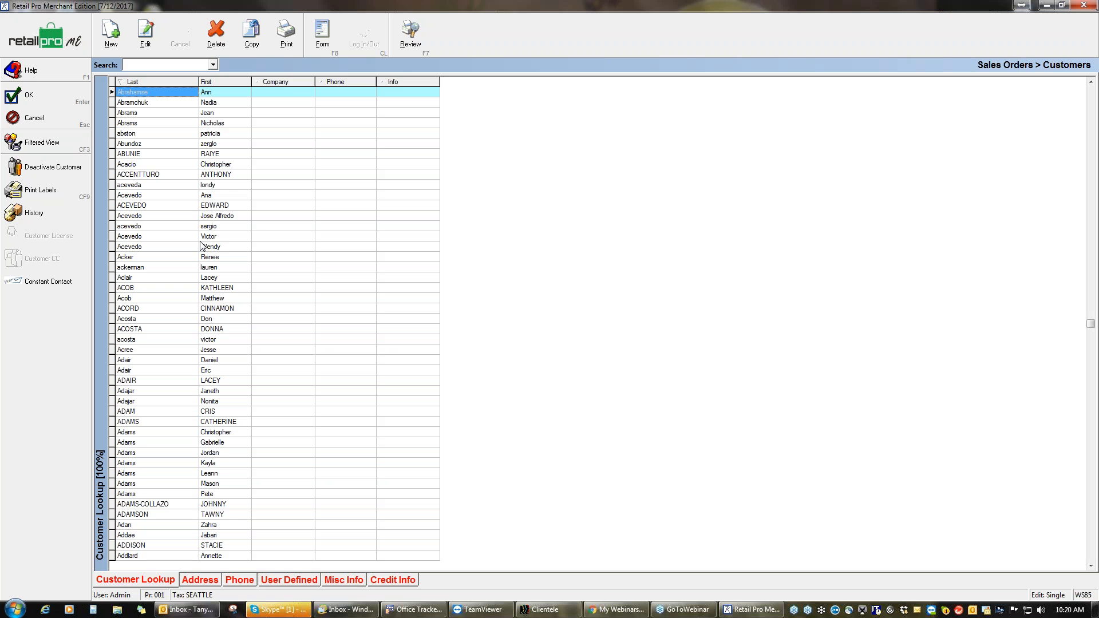
Step: Select the customer row in Customer Lookup and confirm it, bringing up the inventory item list
click(220, 205)
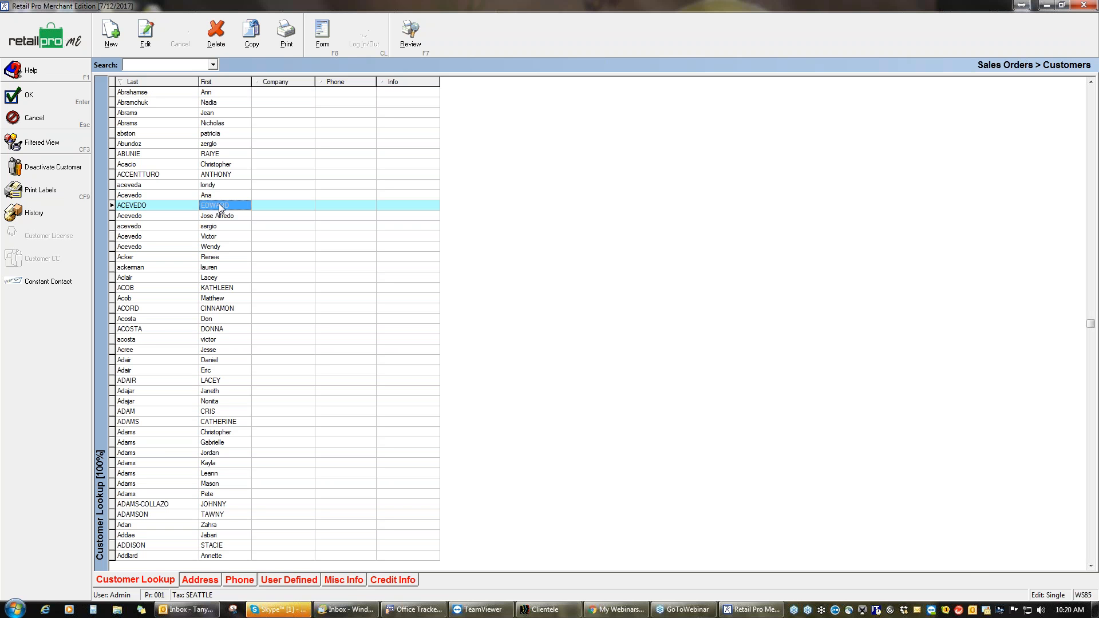
click(43, 96)
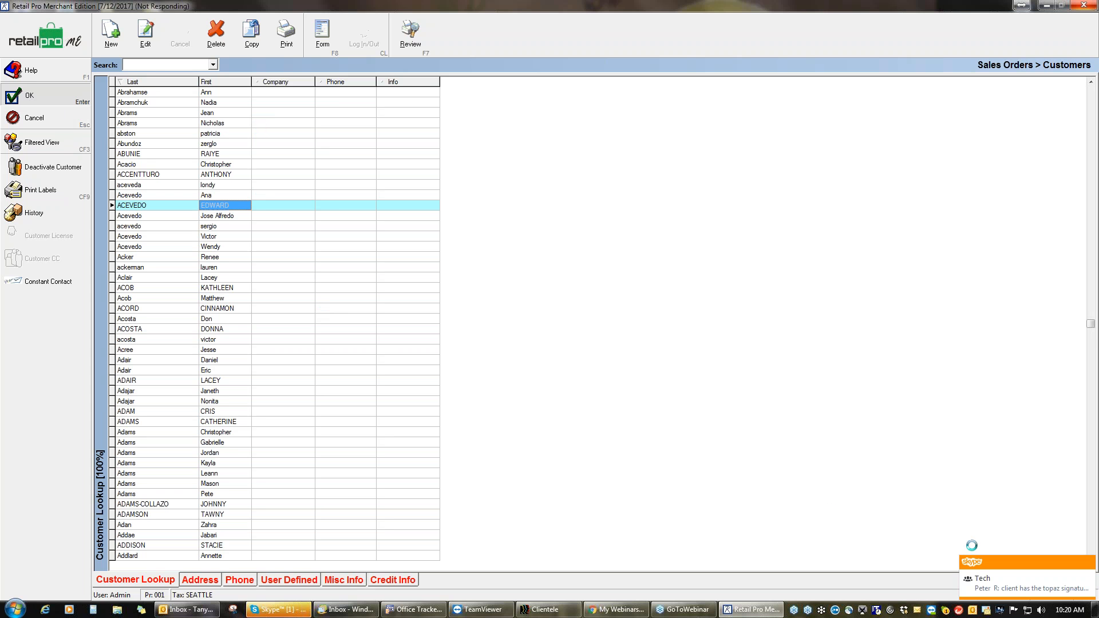
click(1087, 563)
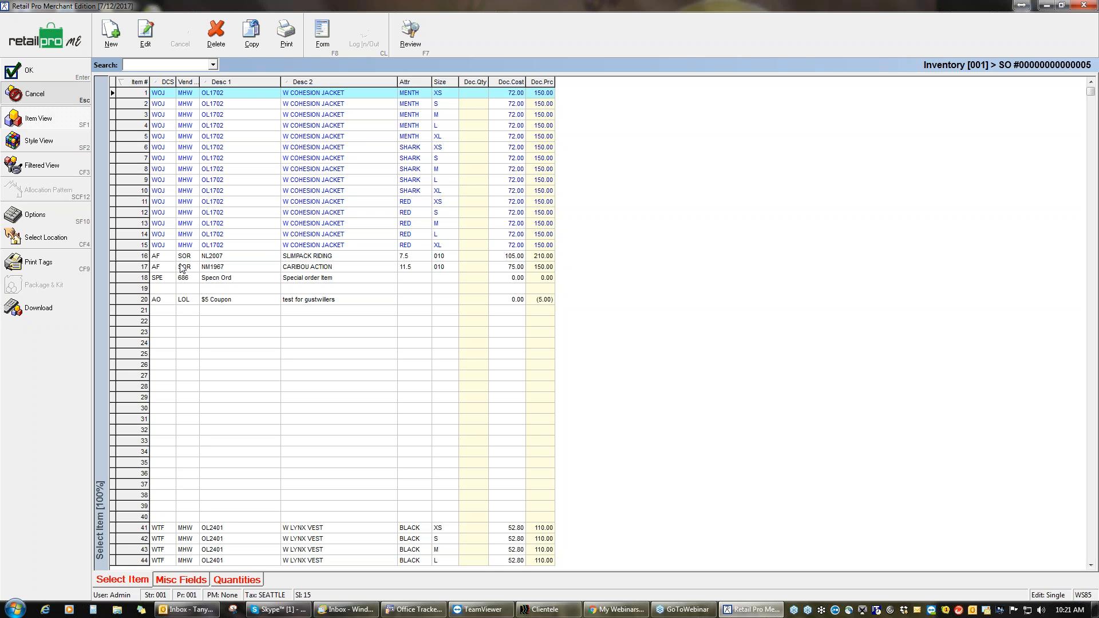
Step: Leave the inventory grid to return to SO 5 and select the first Item # cell
click(52, 94)
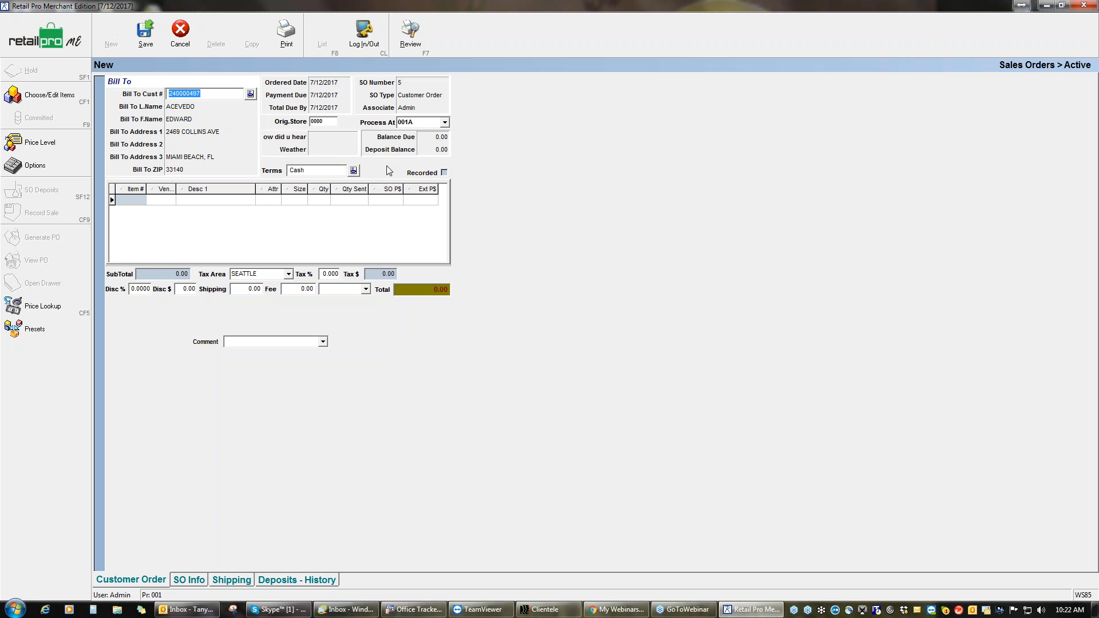
click(133, 199)
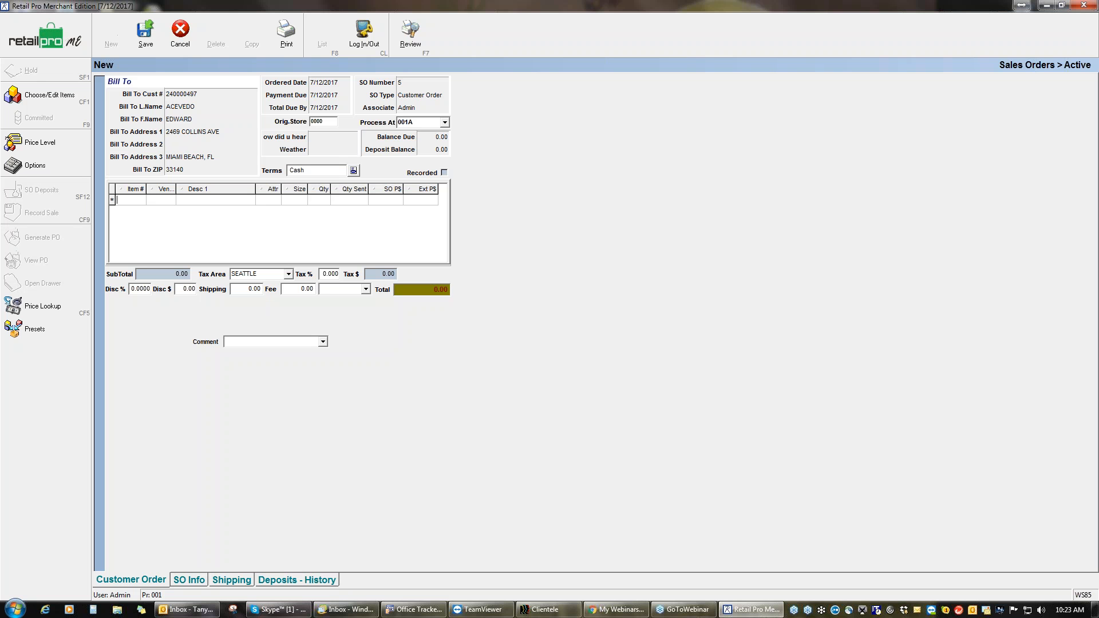
Step: Filter the order's inventory list with Desc 2 criterion 'lynx' to show Lynx vests and gloves
click(57, 99)
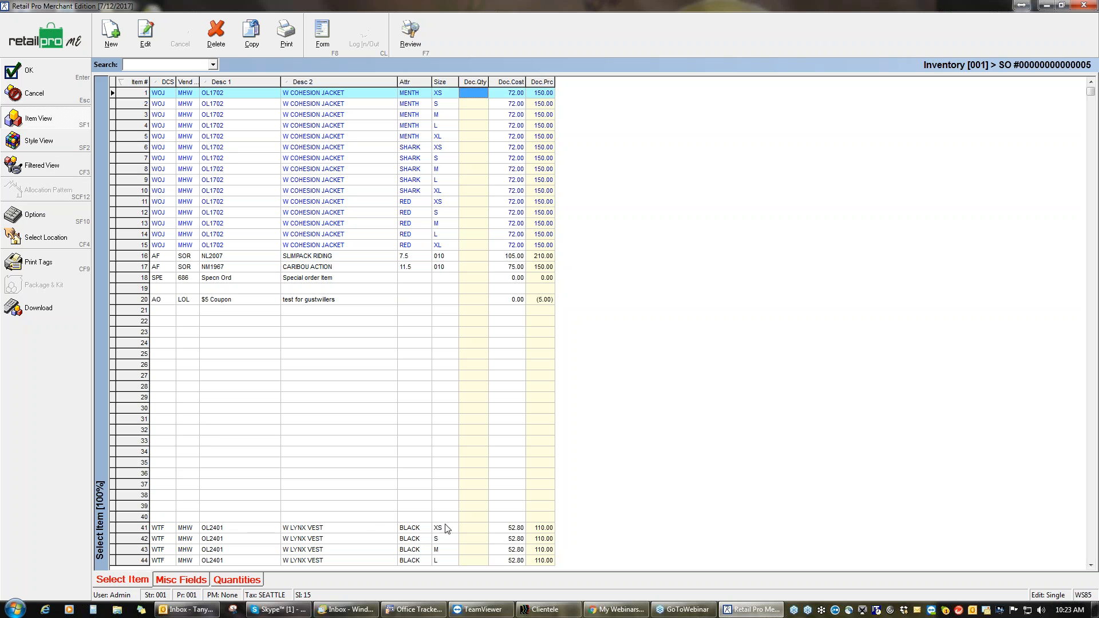
click(55, 166)
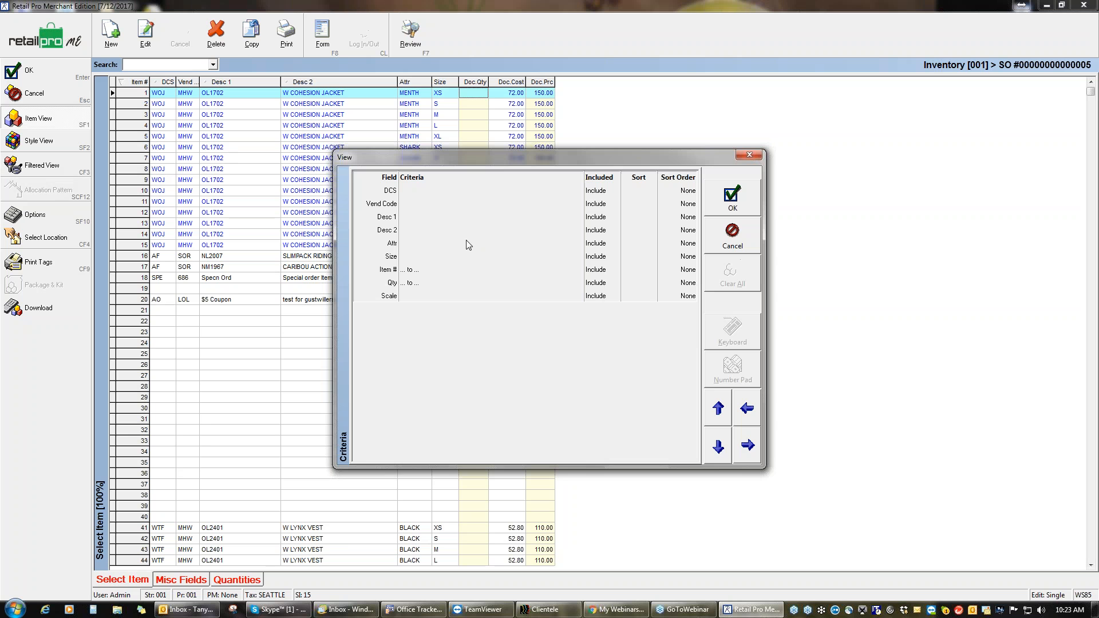
click(408, 229)
text(W)
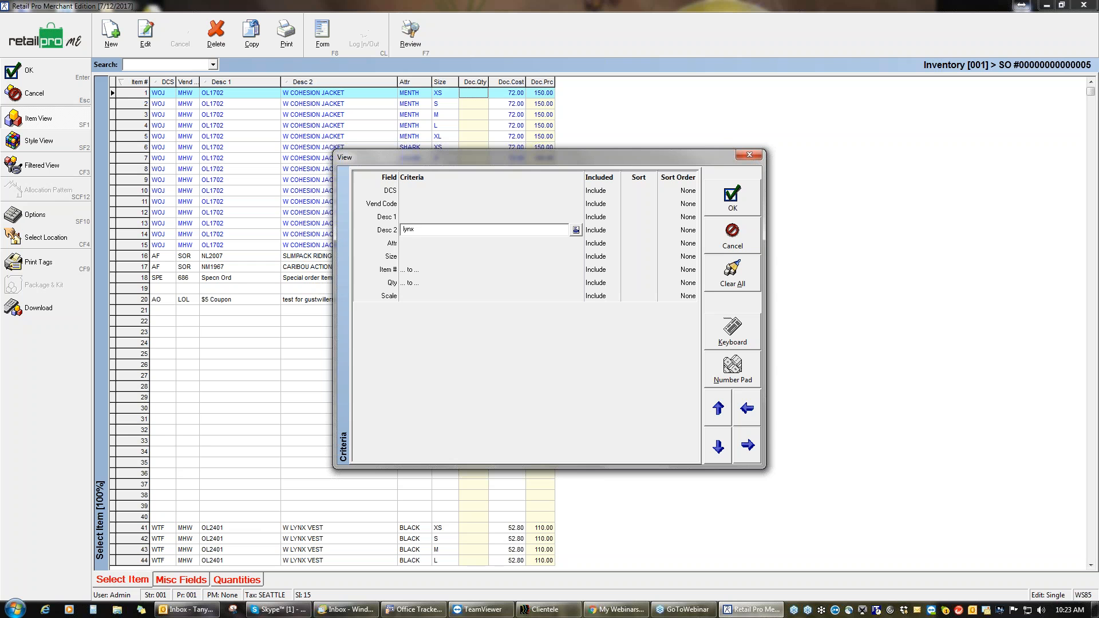
click(408, 257)
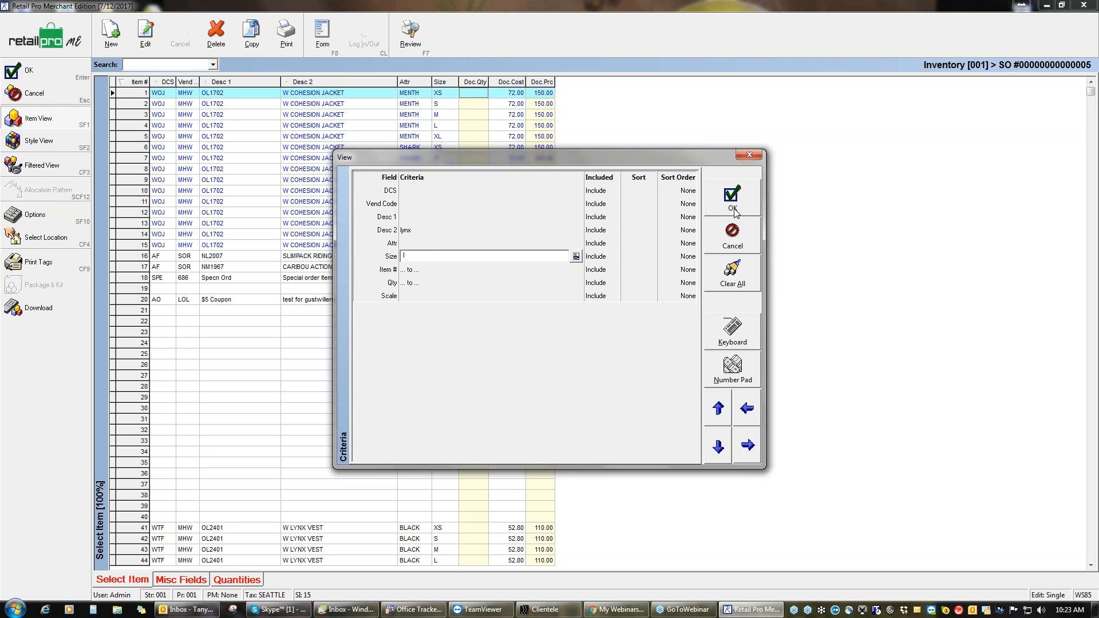
click(739, 202)
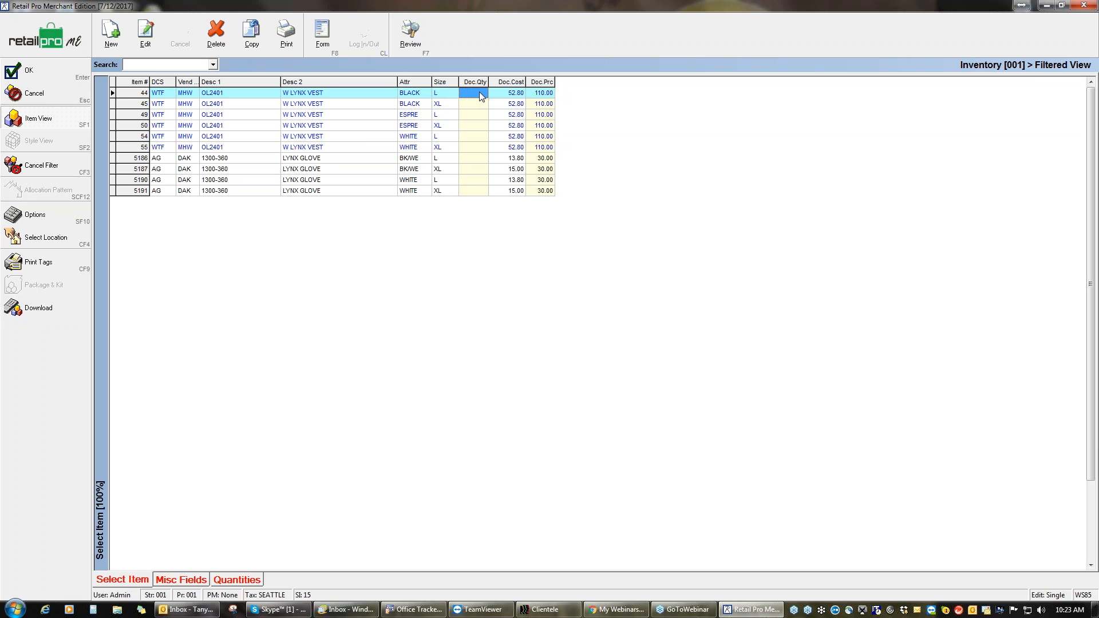
Step: Add quantity 1 each of the size L Lynx vest and Lynx glove to SO 5
text(1)
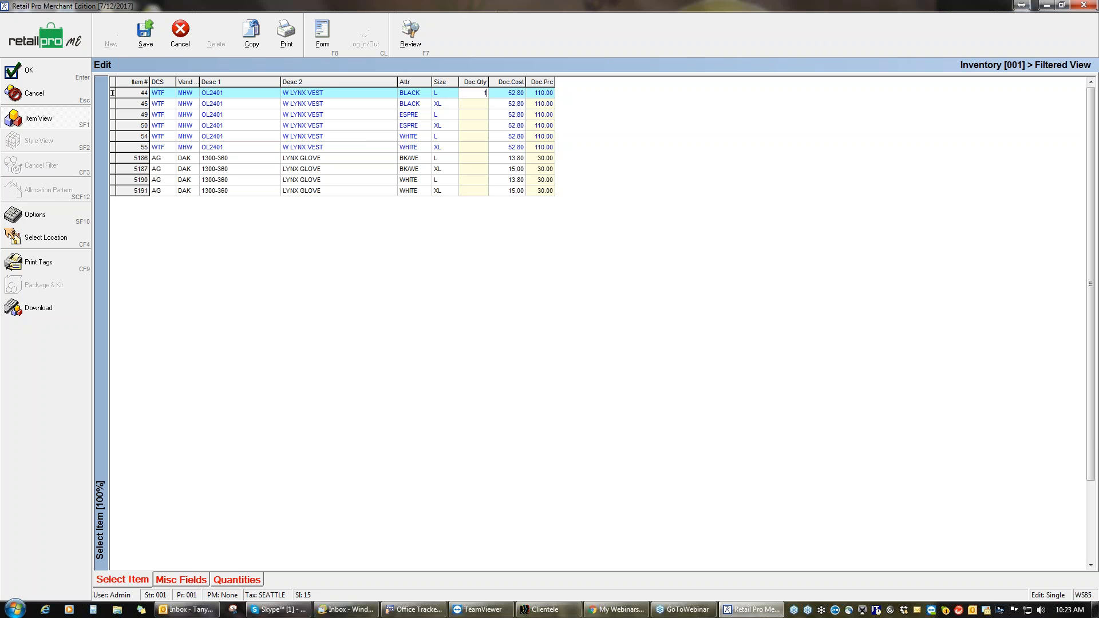
click(486, 159)
text(1)
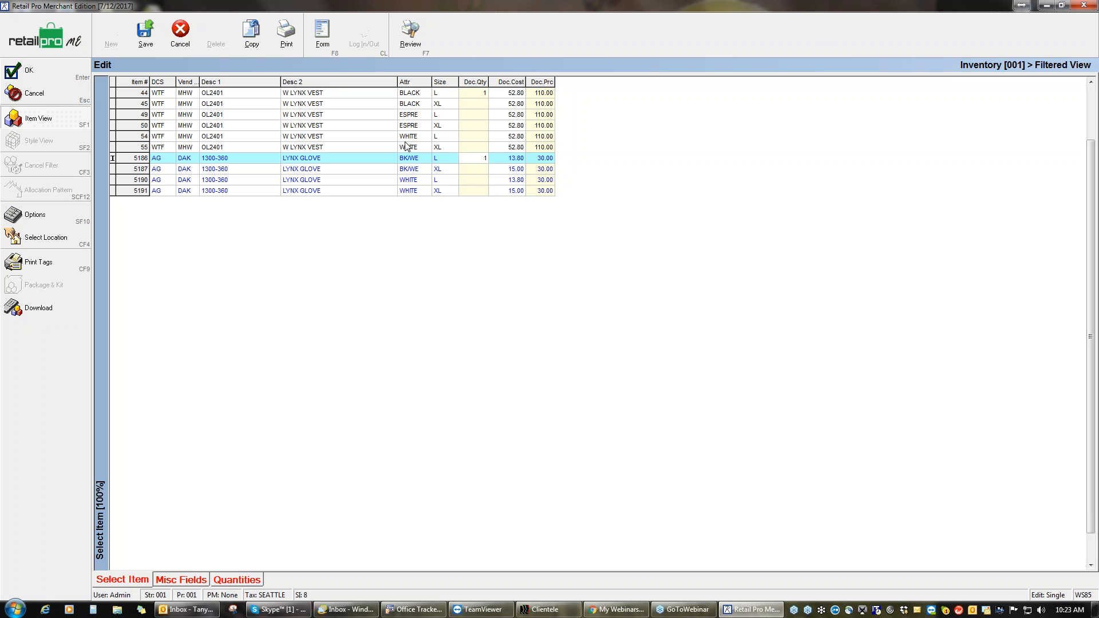
click(37, 72)
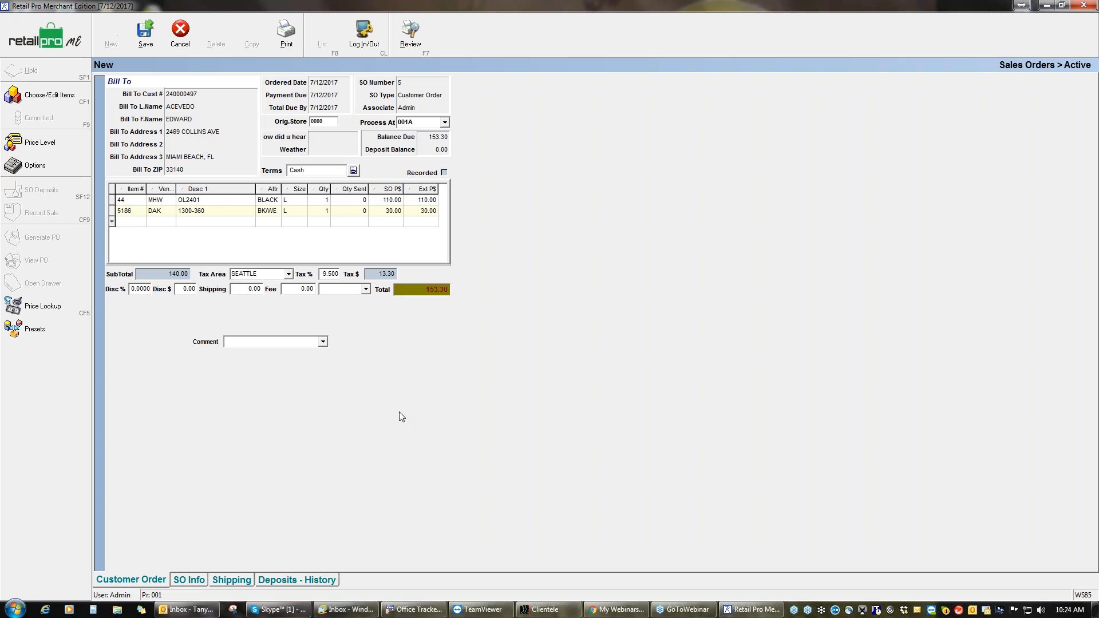
right_click(235, 196)
Step: Add a Desc 2 column after Desc 1 via Page Manager and resize columns to show full descriptions
mouse_move(298, 199)
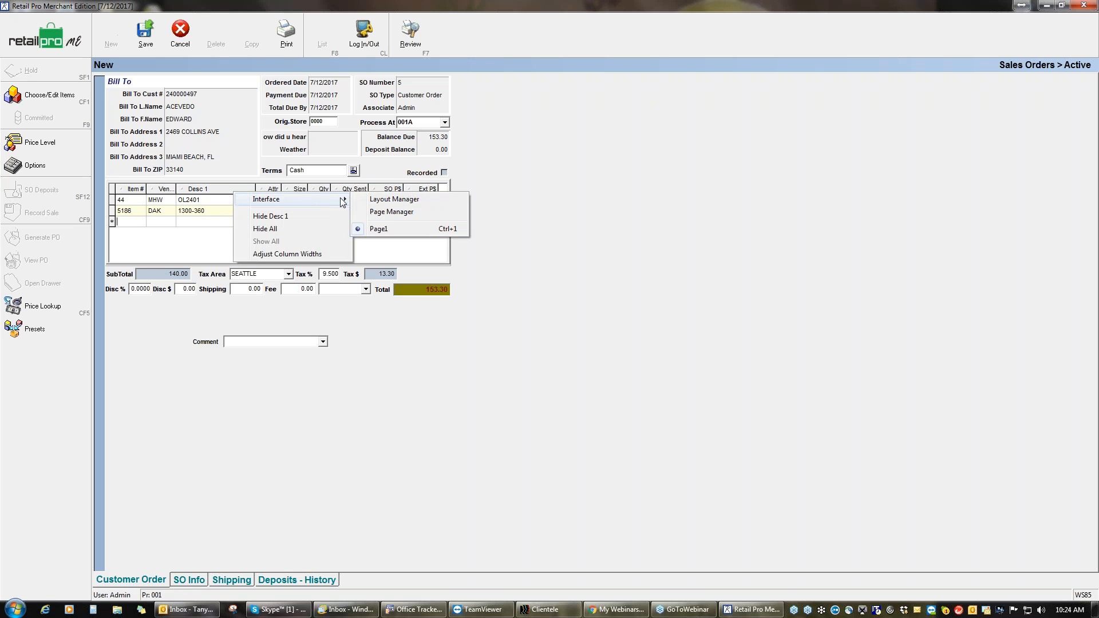
click(390, 211)
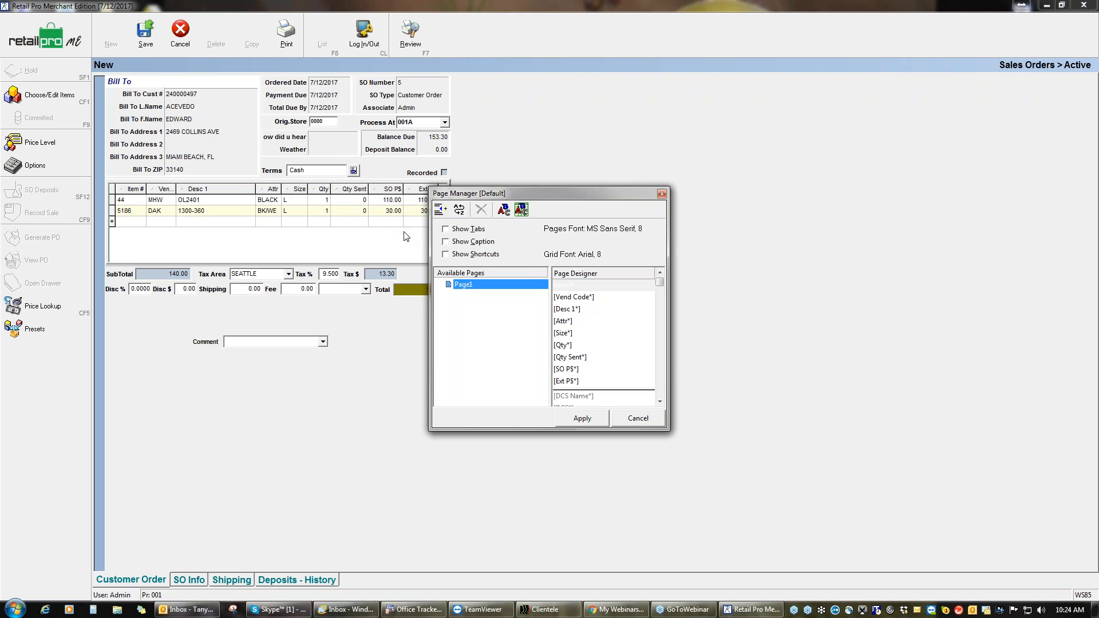
click(661, 391)
double_click(582, 309)
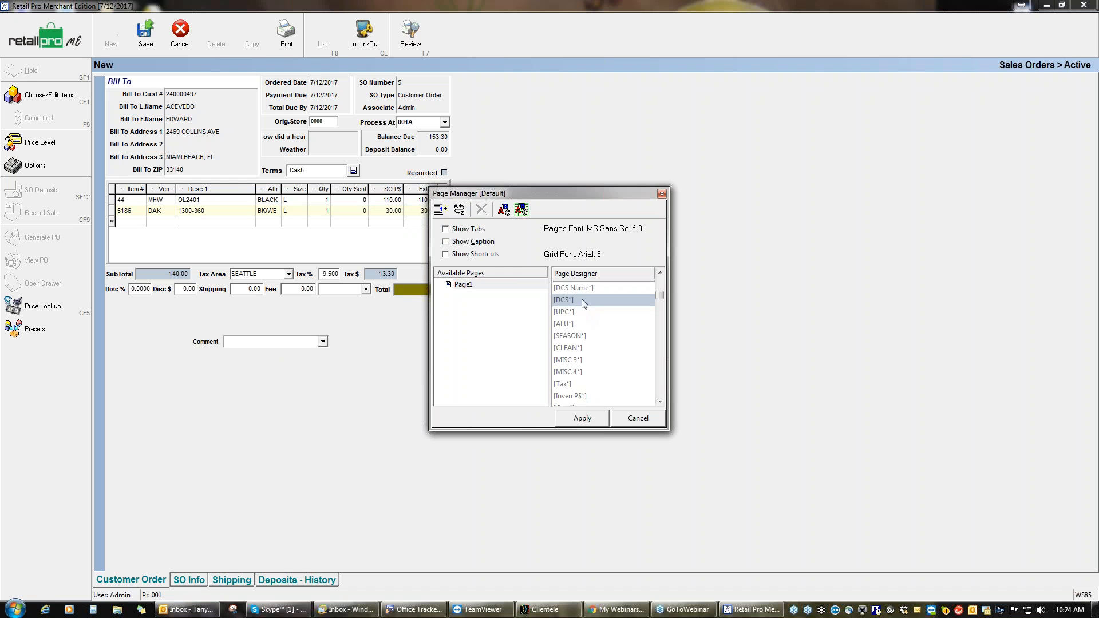
click(663, 281)
drag(567, 393, 565, 323)
click(582, 418)
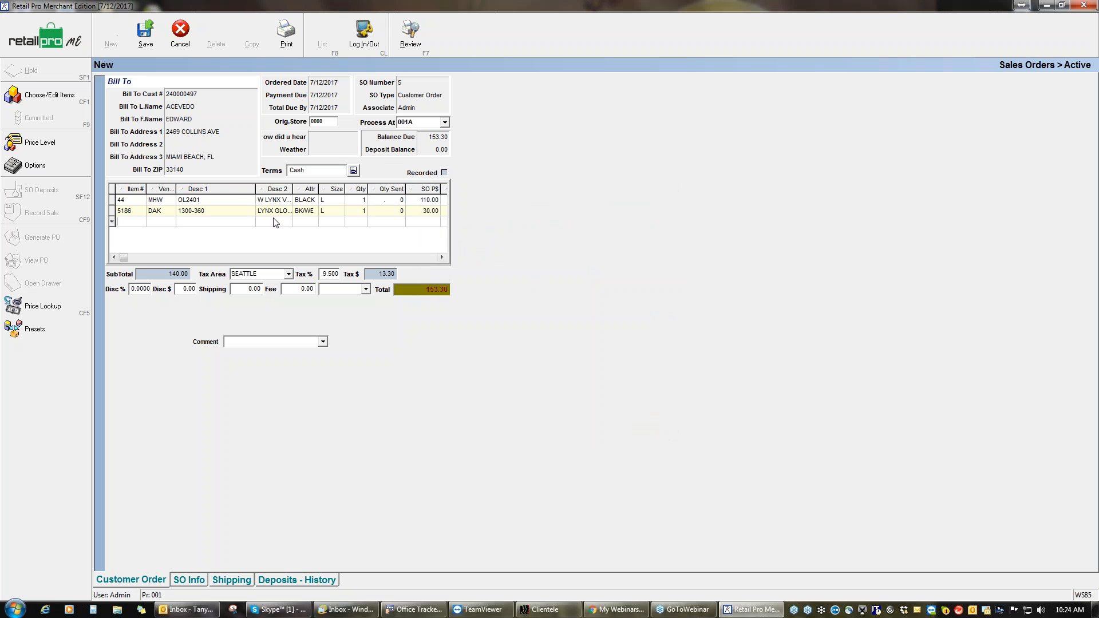
drag(254, 193, 255, 193)
drag(219, 190, 269, 188)
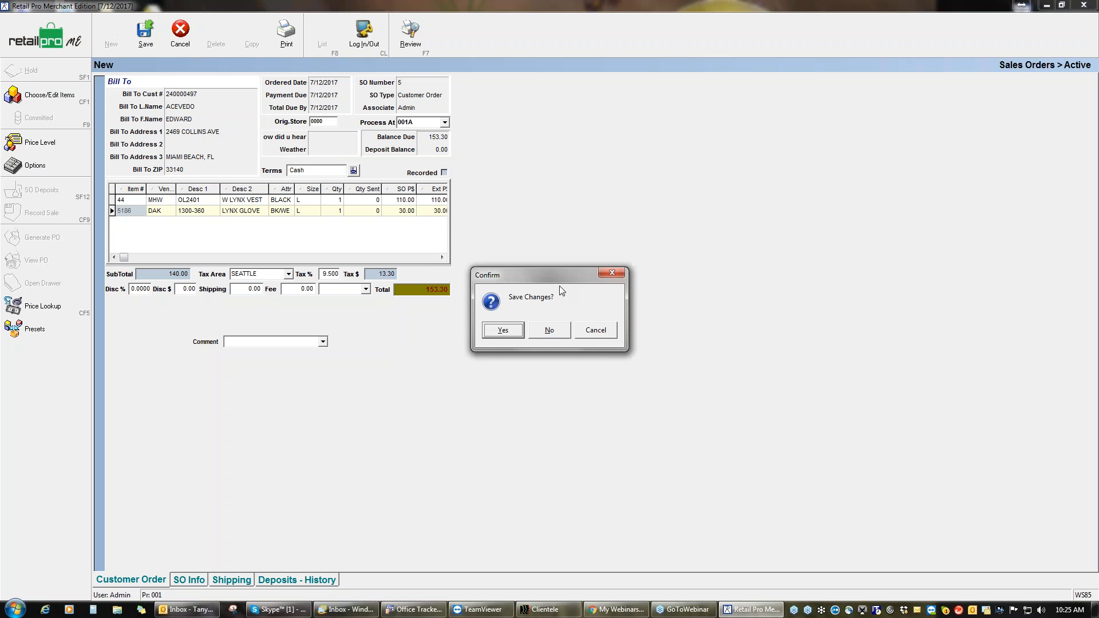
Step: Dismiss the required-field warning on saving and set How did u hear to Referral
click(504, 330)
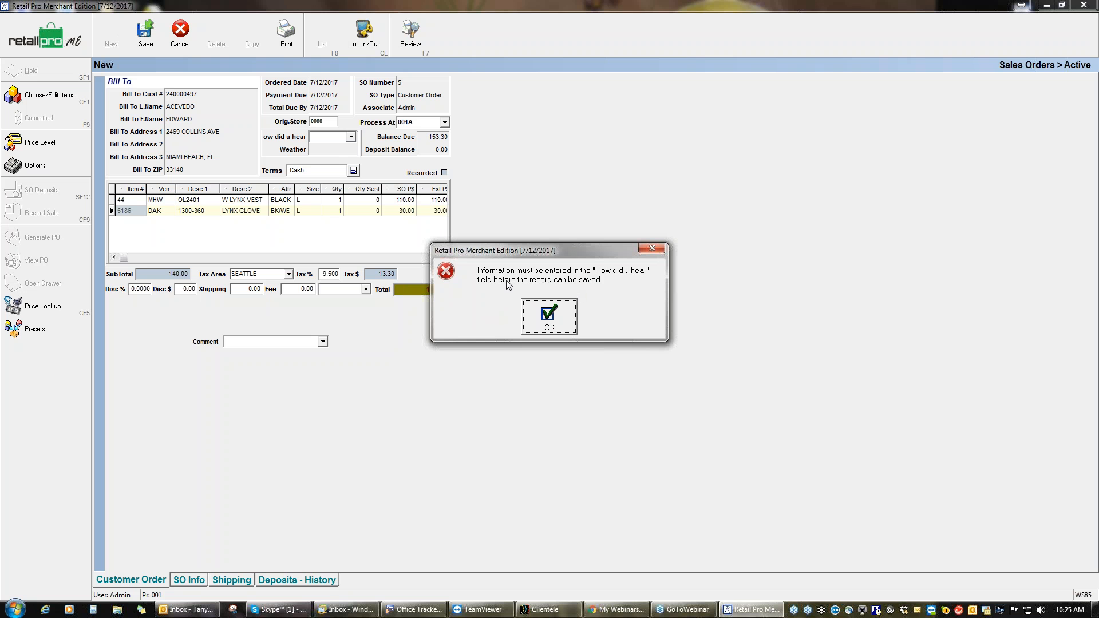
click(553, 318)
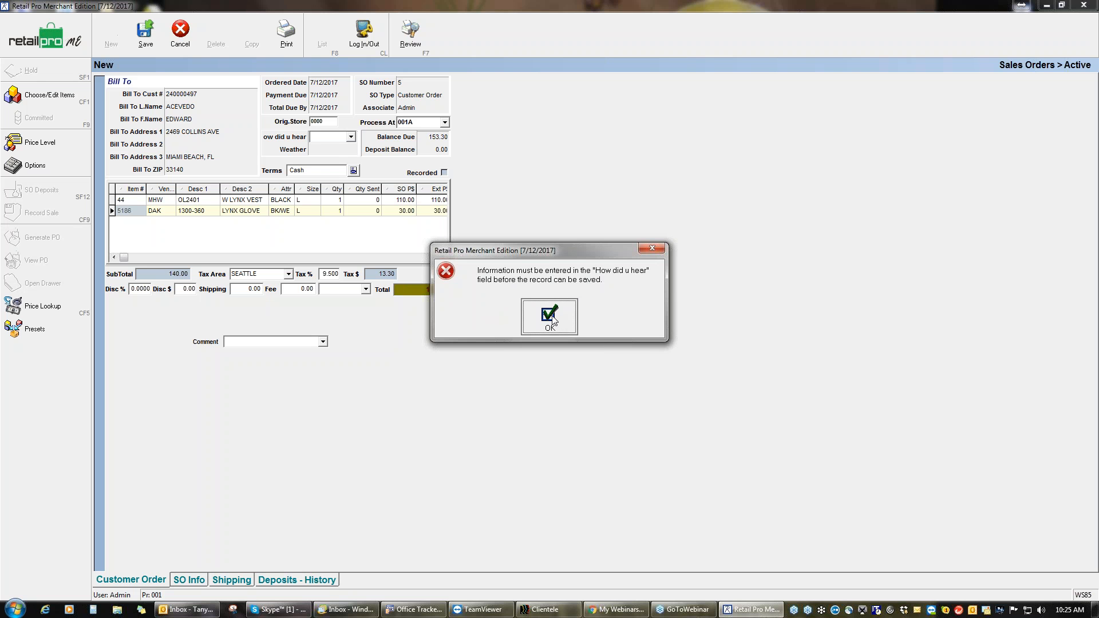
click(350, 137)
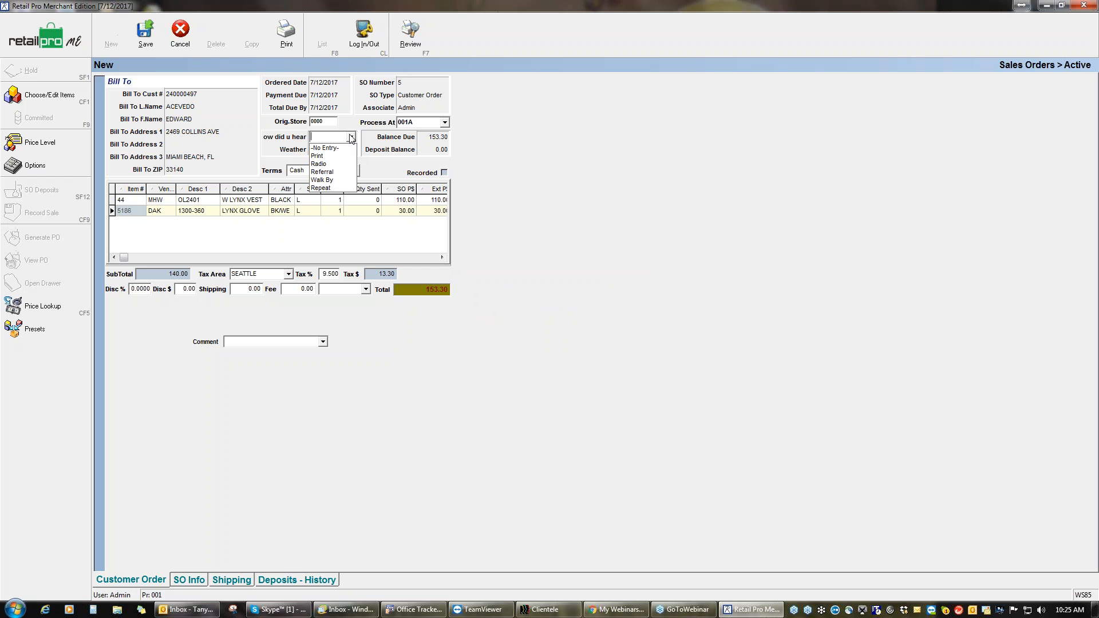
click(327, 173)
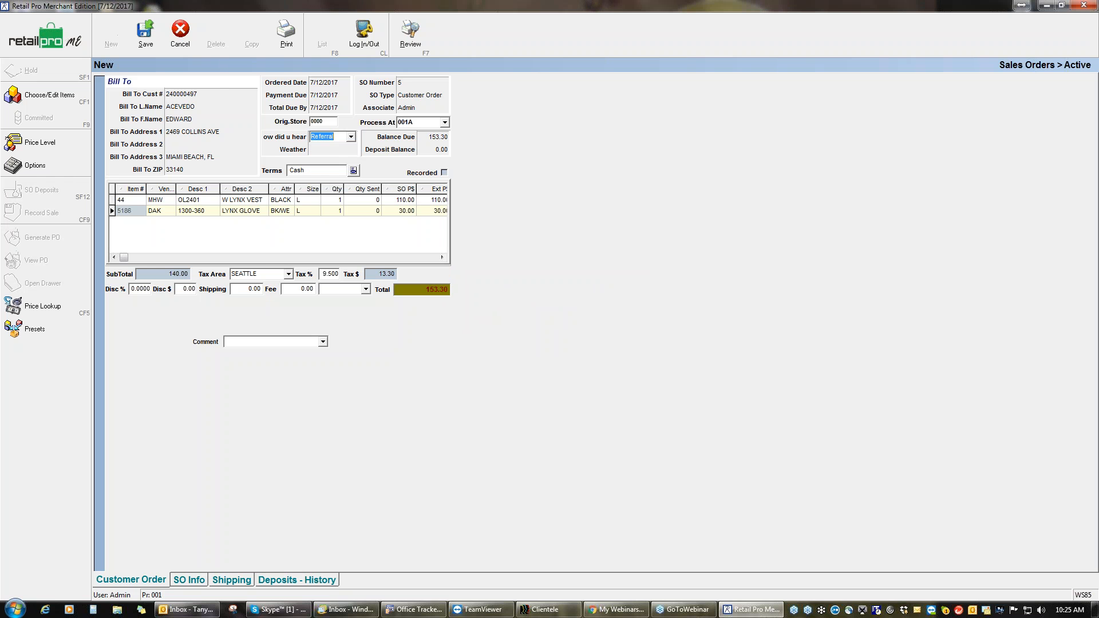
Step: Set the order's Weather to Sunny and save SO 5, confirming the changes
click(325, 151)
click(329, 150)
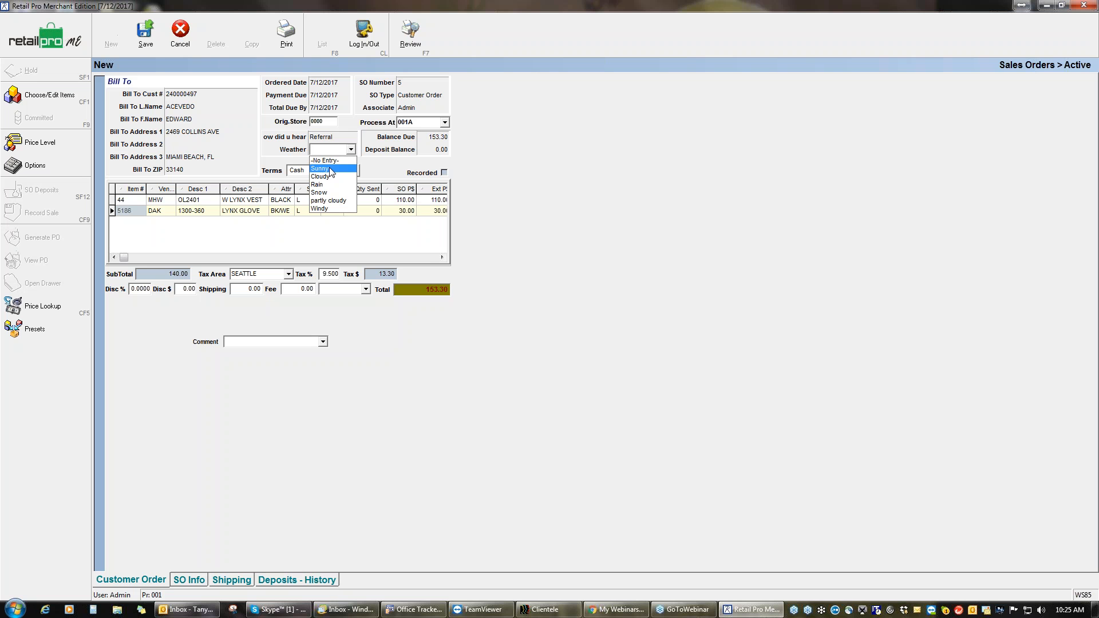
click(322, 168)
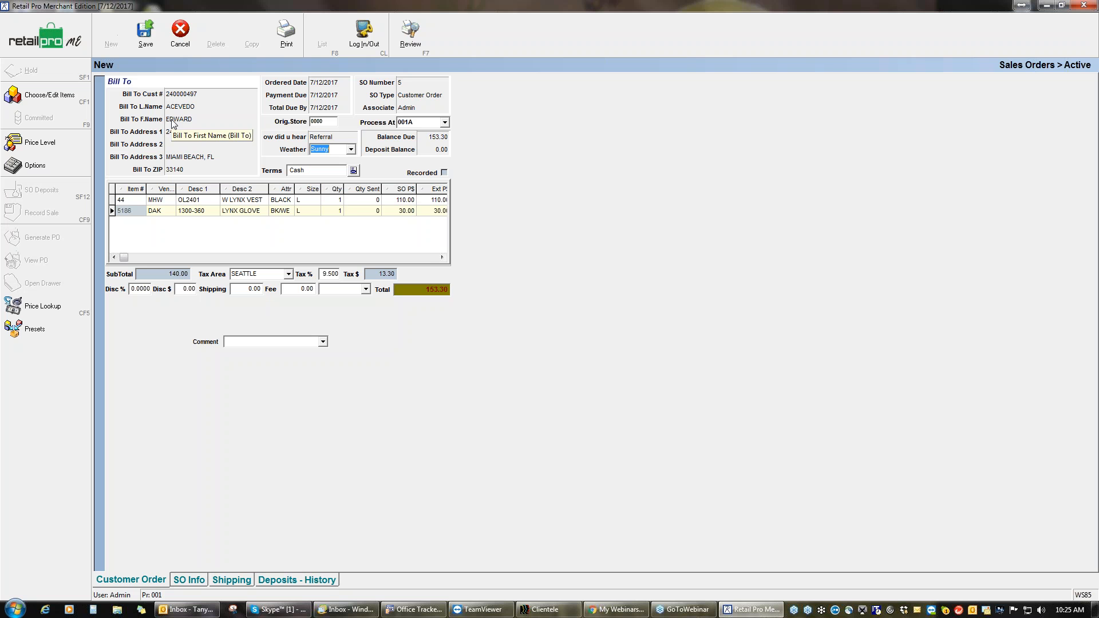
click(154, 32)
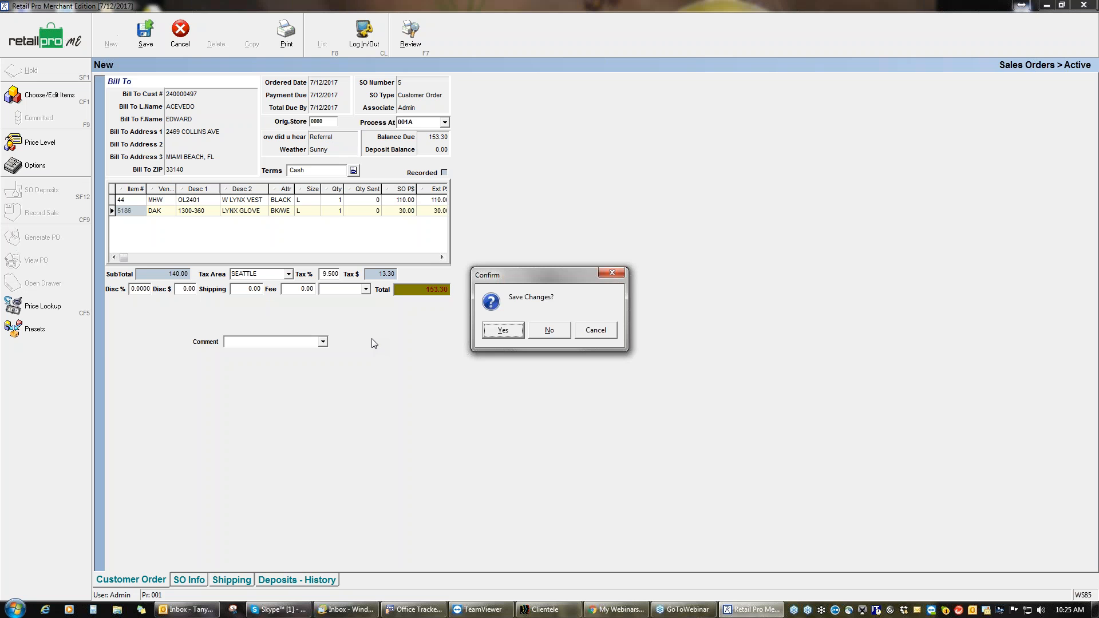
click(502, 330)
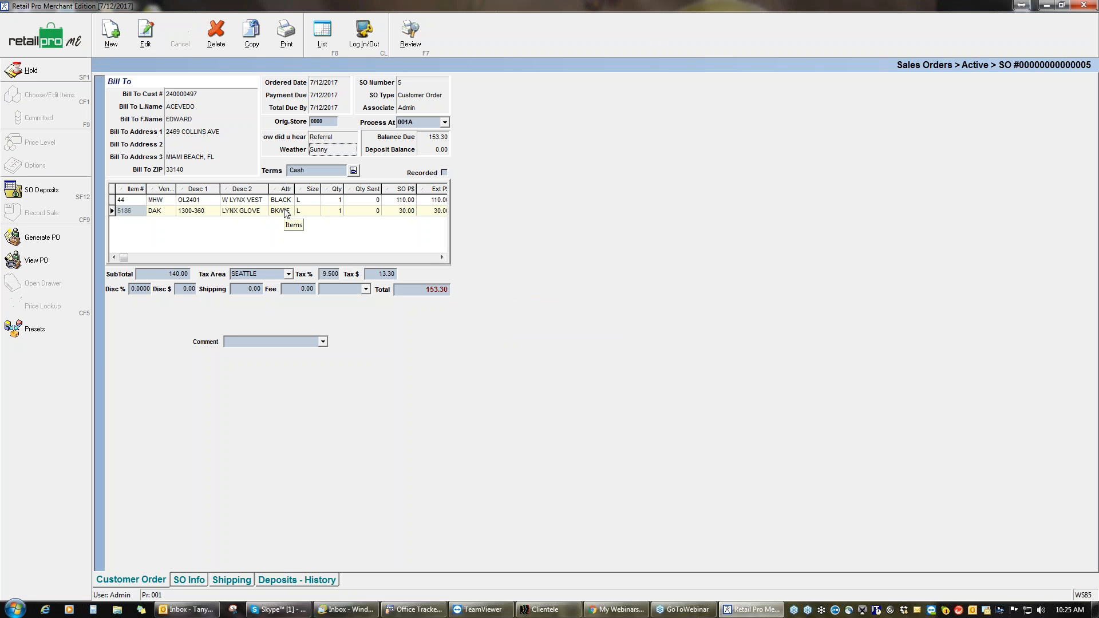
Step: Preview SO 5's Customer Order receipt with all items, zoomed in, then close it unsaved
click(291, 43)
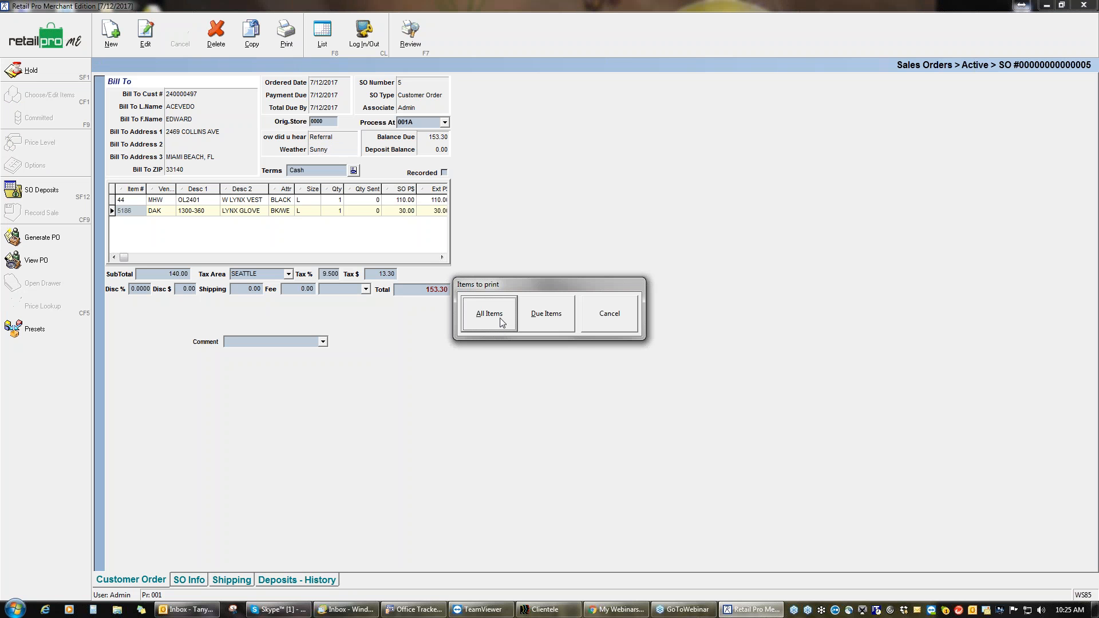
click(501, 322)
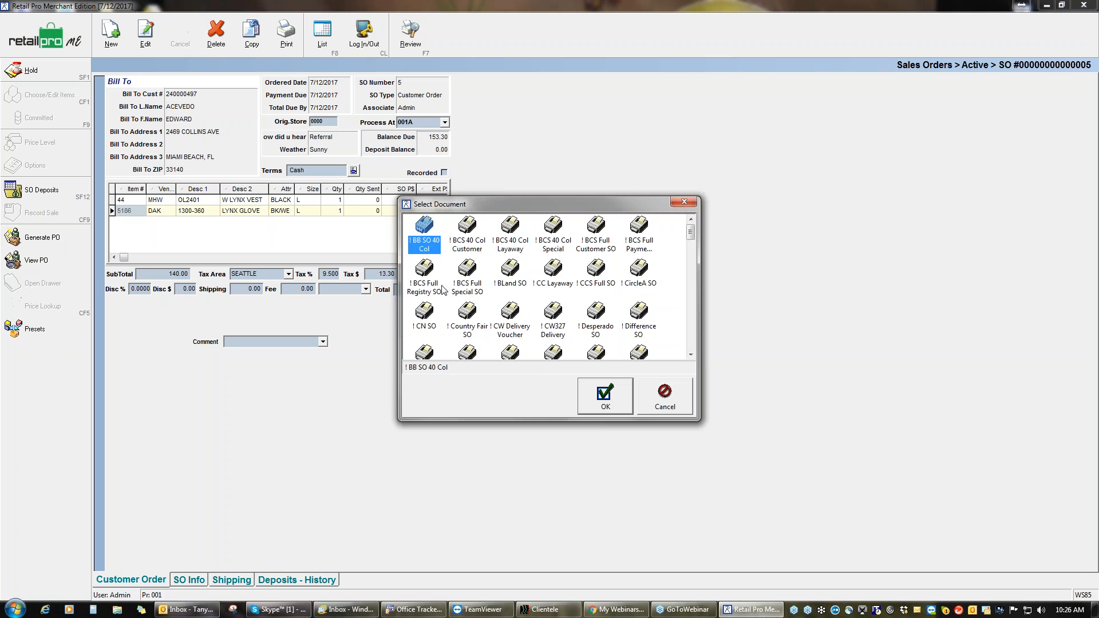
click(610, 405)
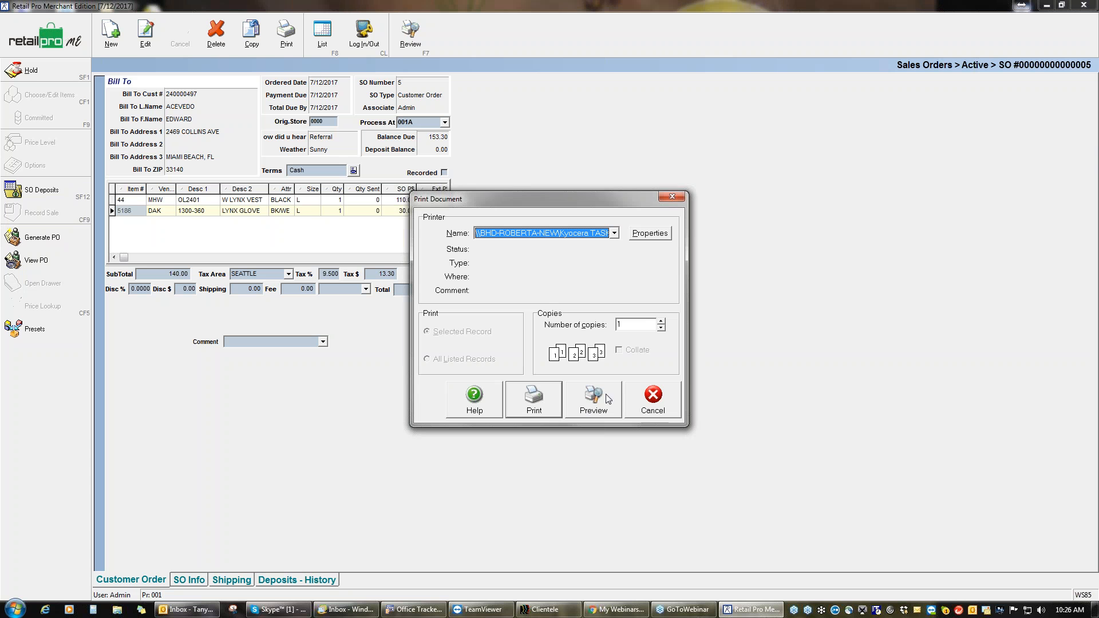
click(608, 399)
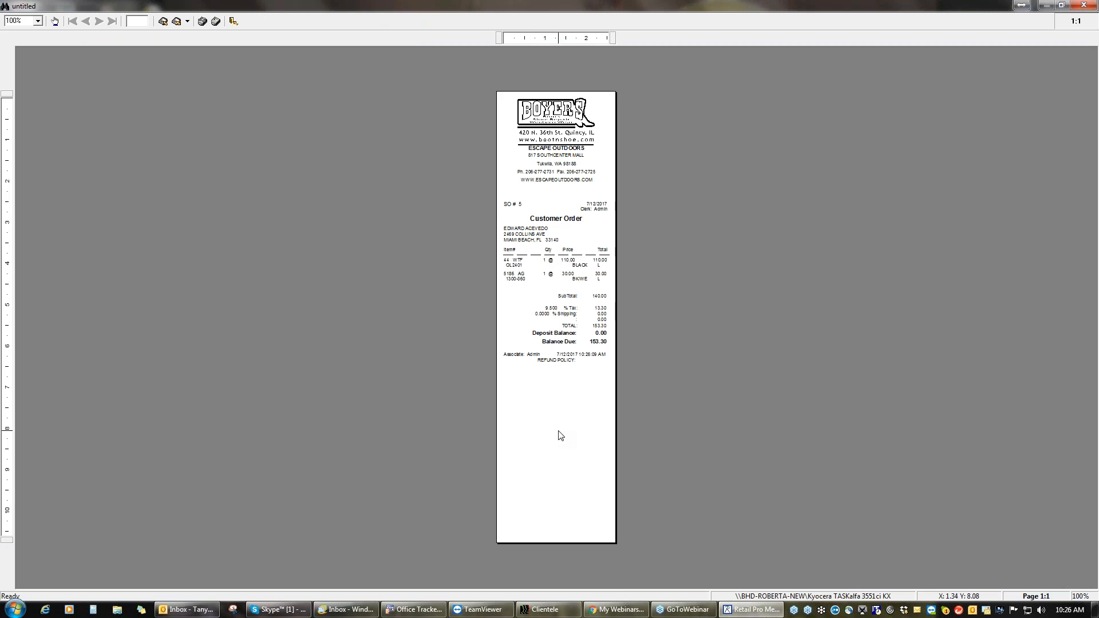
click(561, 436)
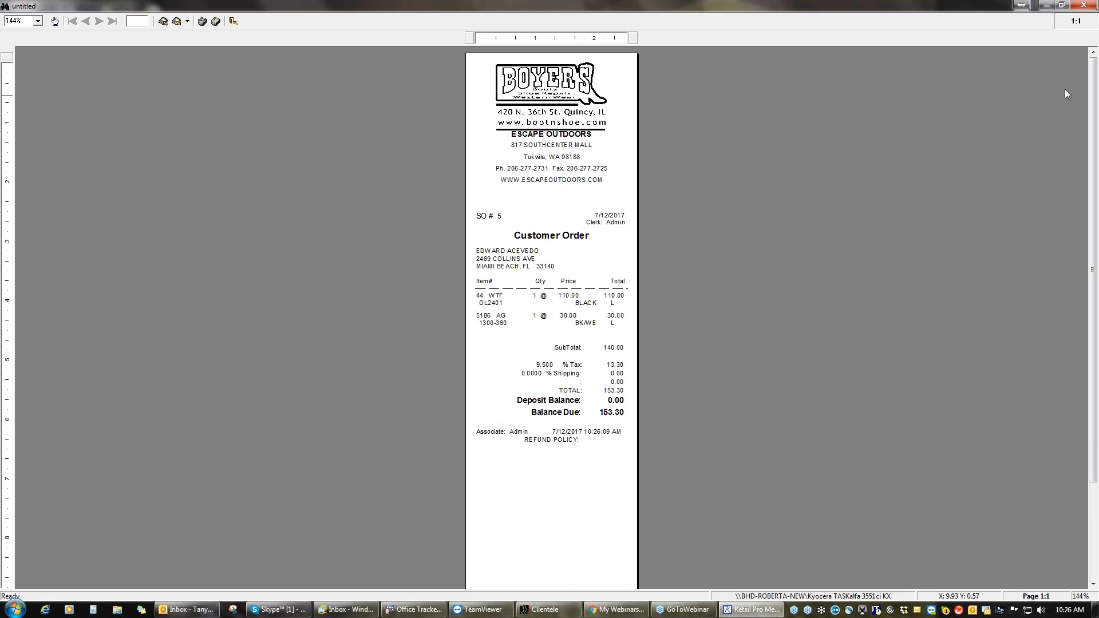
click(1083, 6)
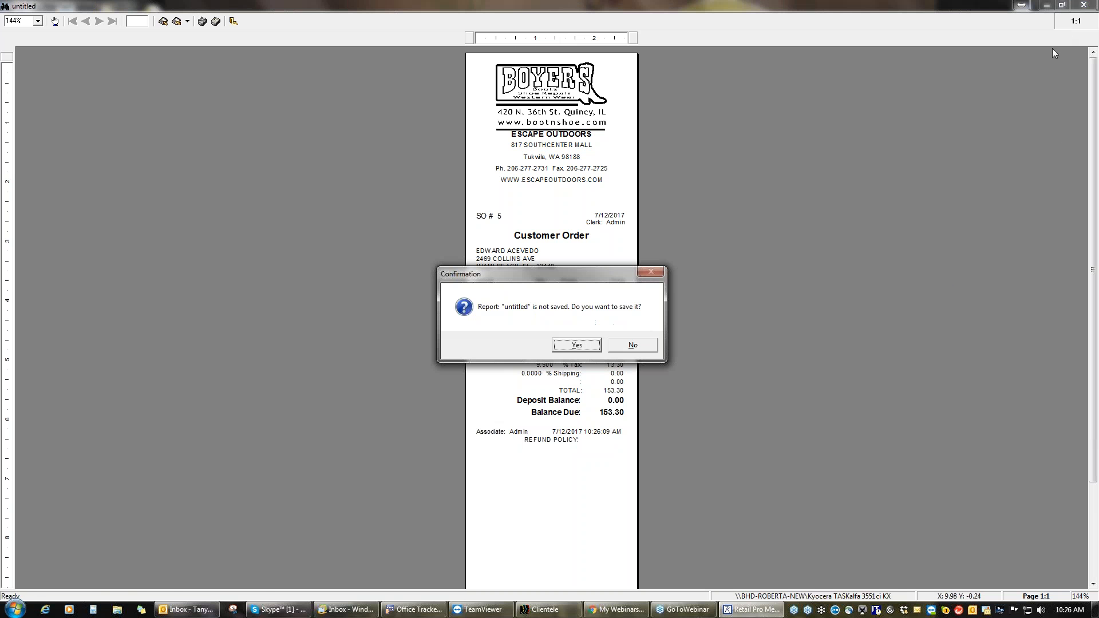
click(628, 347)
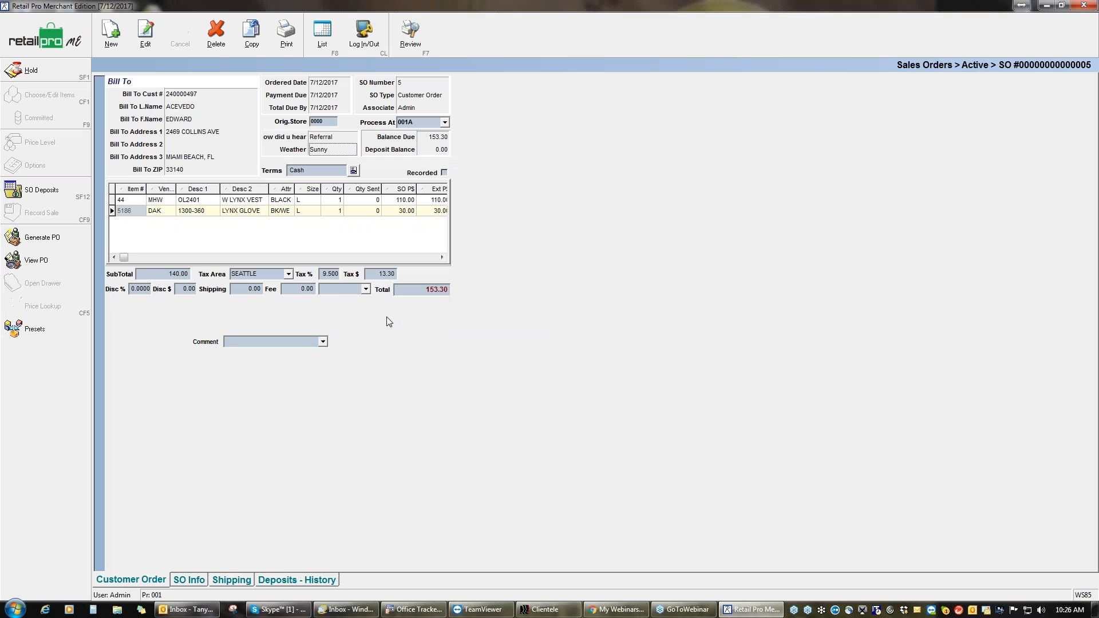
Step: Create a new Special Order, SO 6, from the active sales orders list with F8
key(F8)
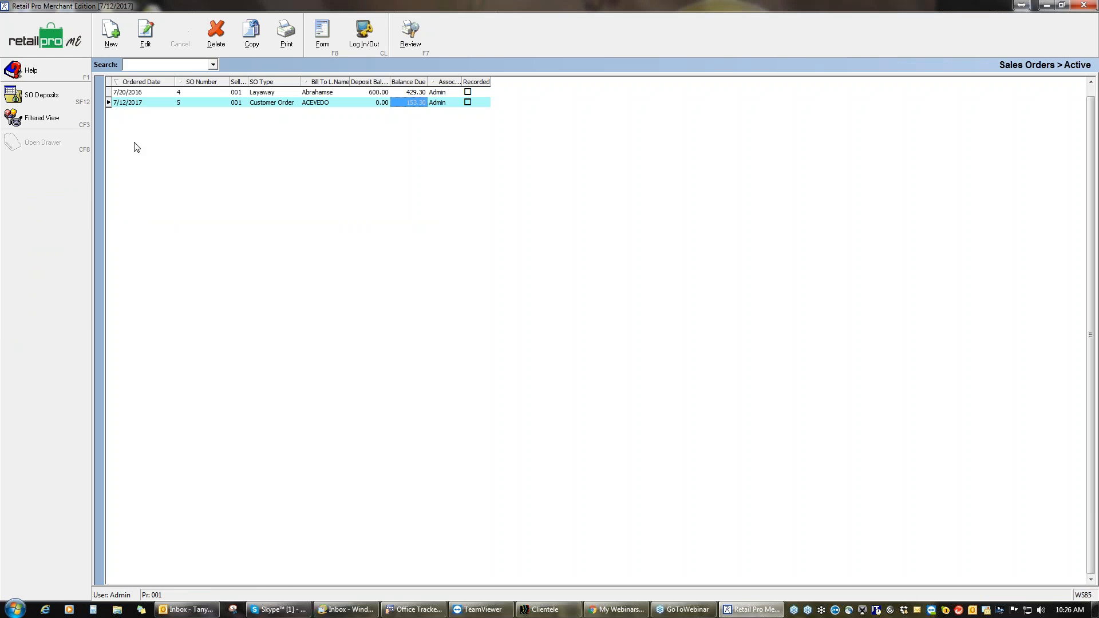
click(120, 41)
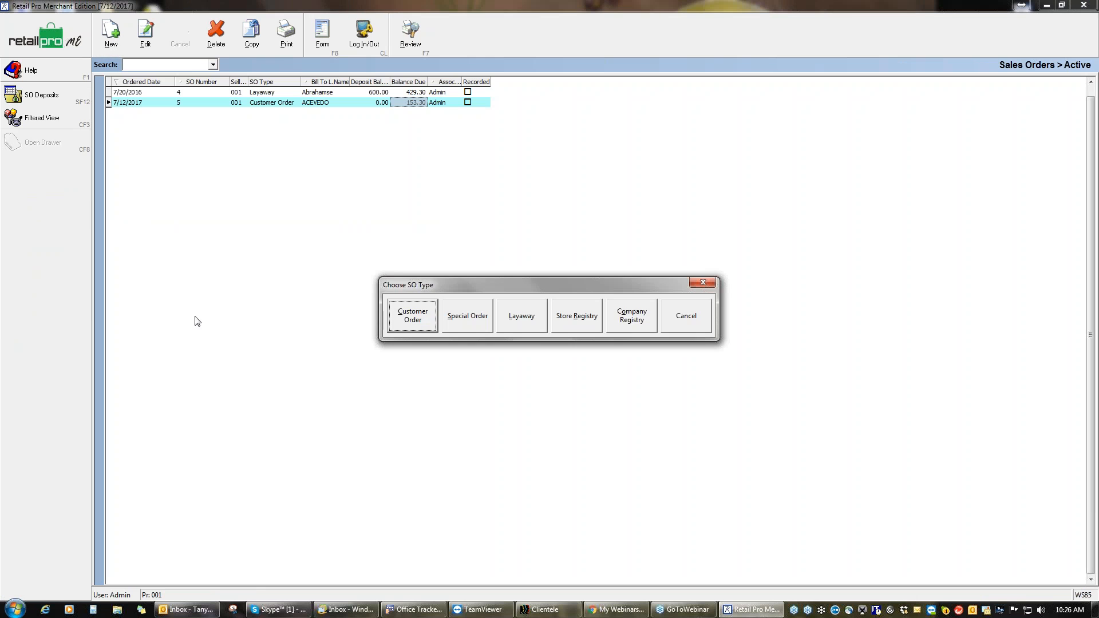
click(472, 324)
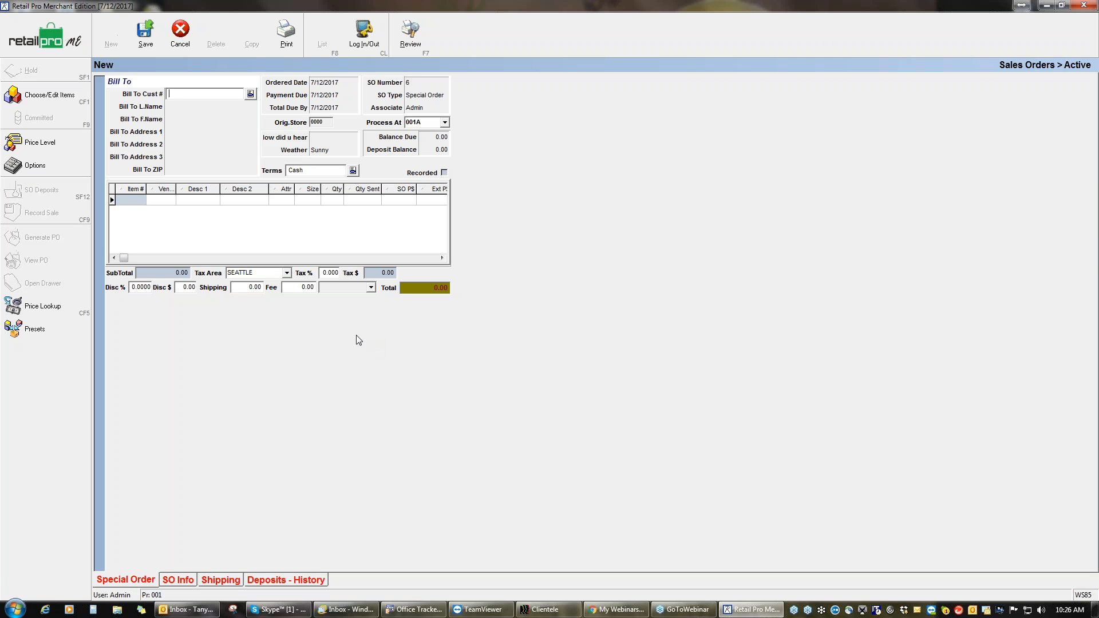
Step: Choose the bill-to customer for SO 6 from the Bill To Cust # lookup
click(250, 94)
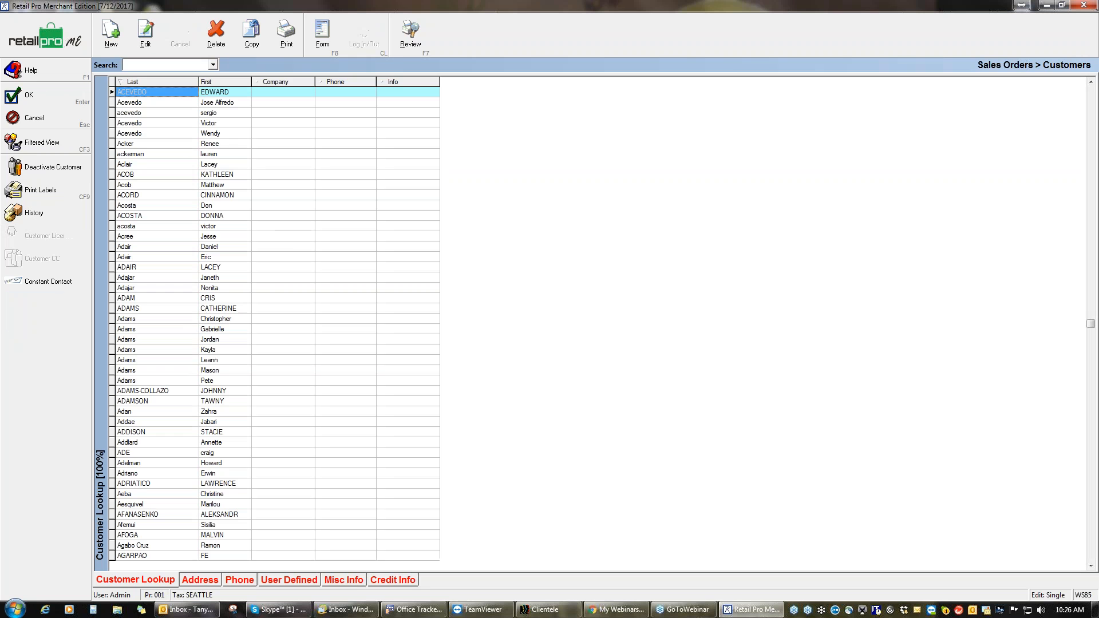
click(240, 174)
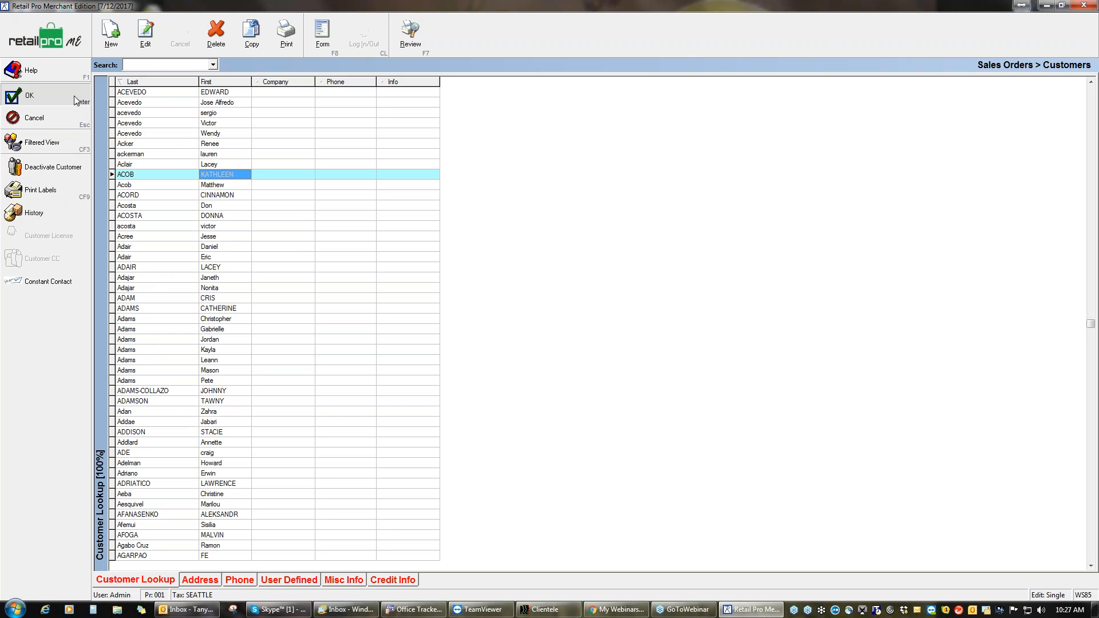
double_click(146, 179)
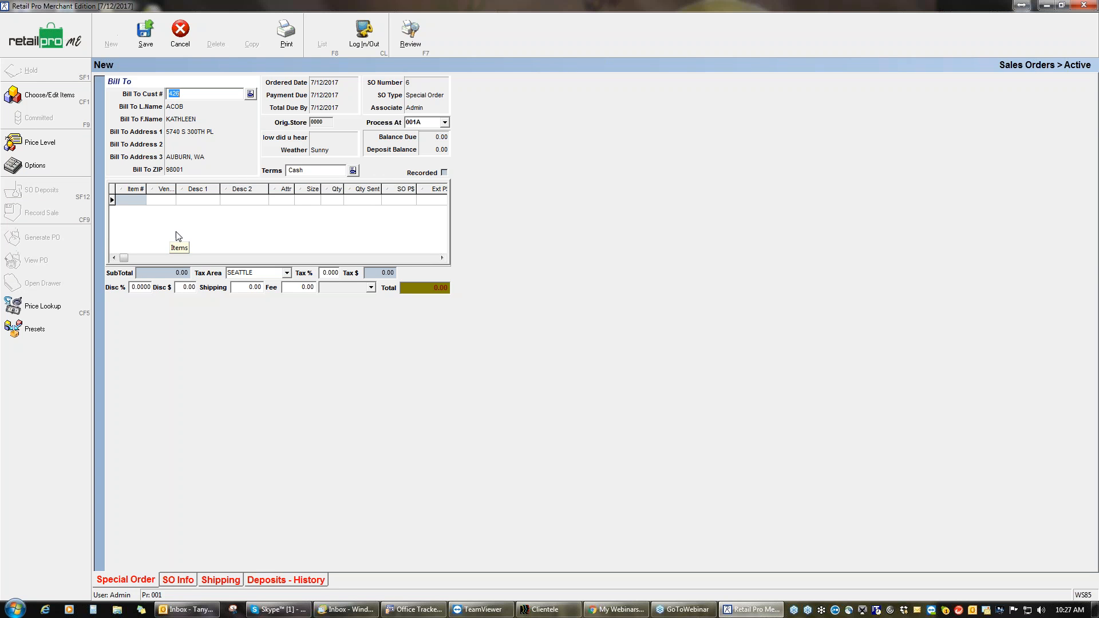
Step: Set the special order's How did u hear field to Repeat
click(337, 137)
click(350, 138)
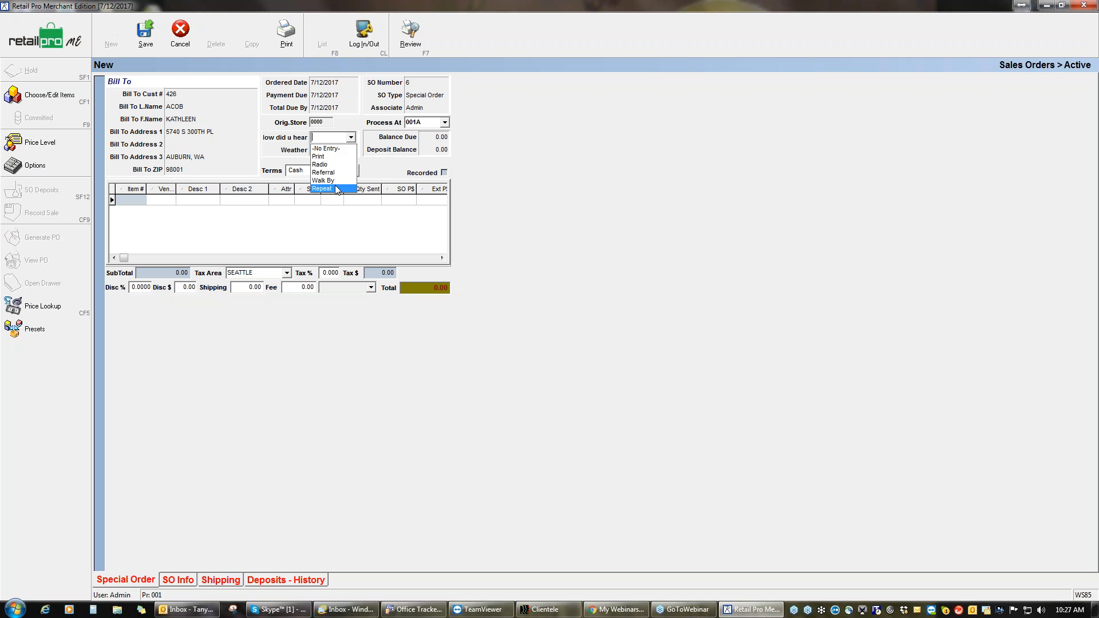
click(337, 189)
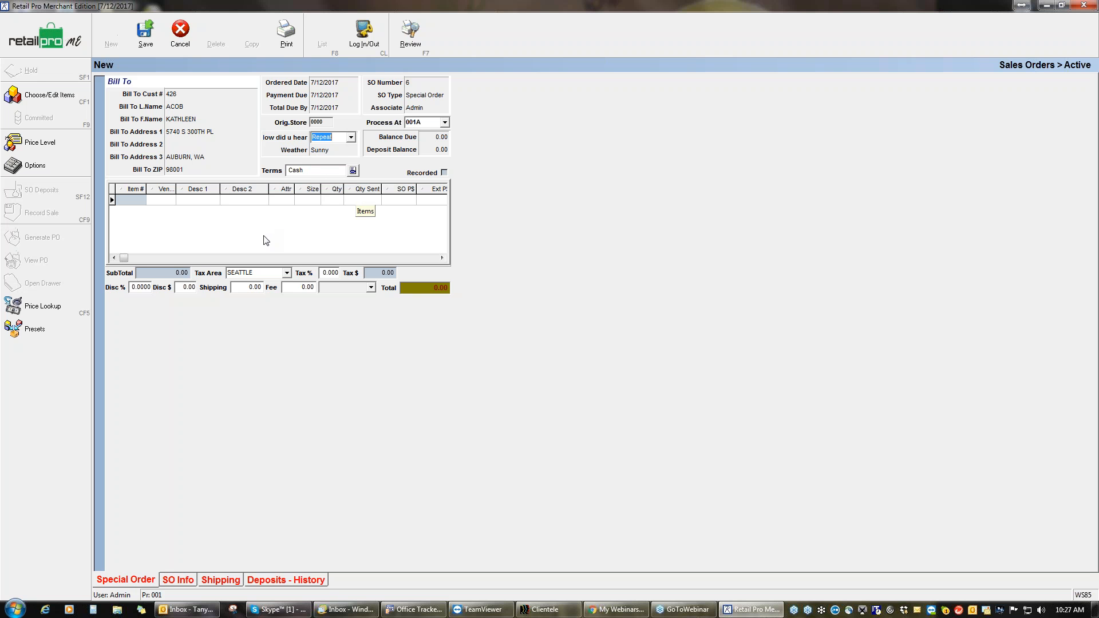
Step: Enter item 'spe' on the first line, dismiss the not-in-inventory warning, and clear it
click(129, 200)
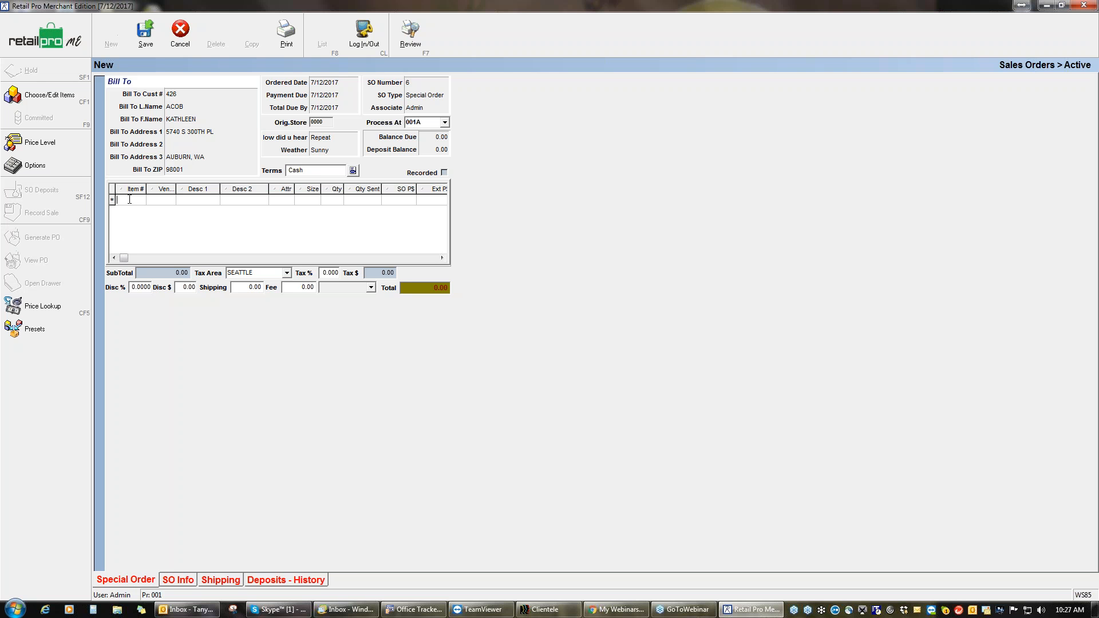
text(pe)
key(Return)
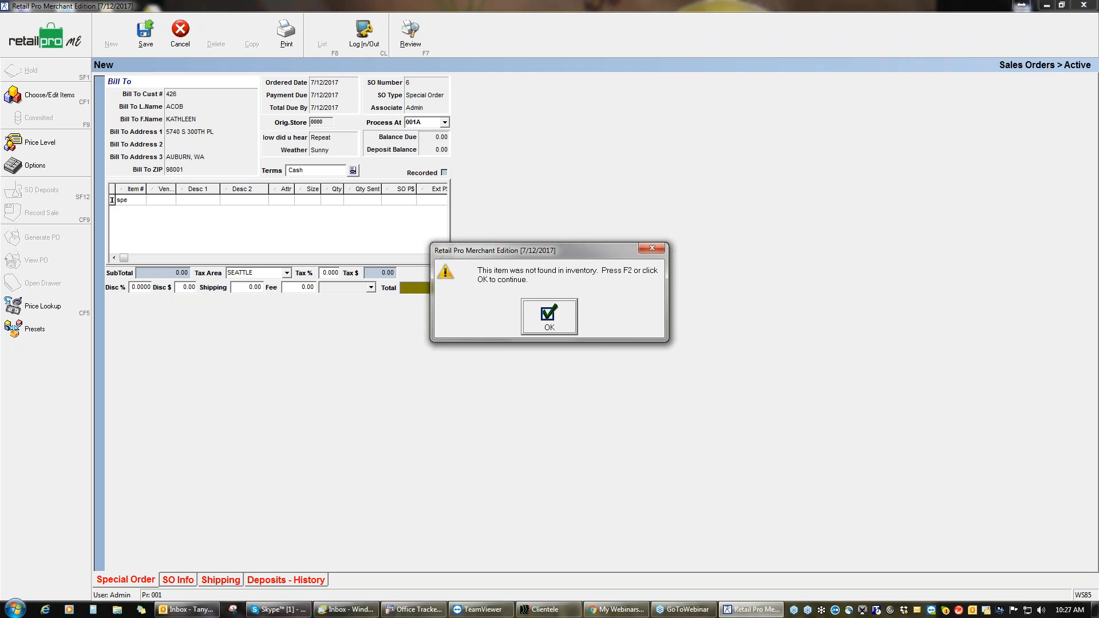
click(535, 313)
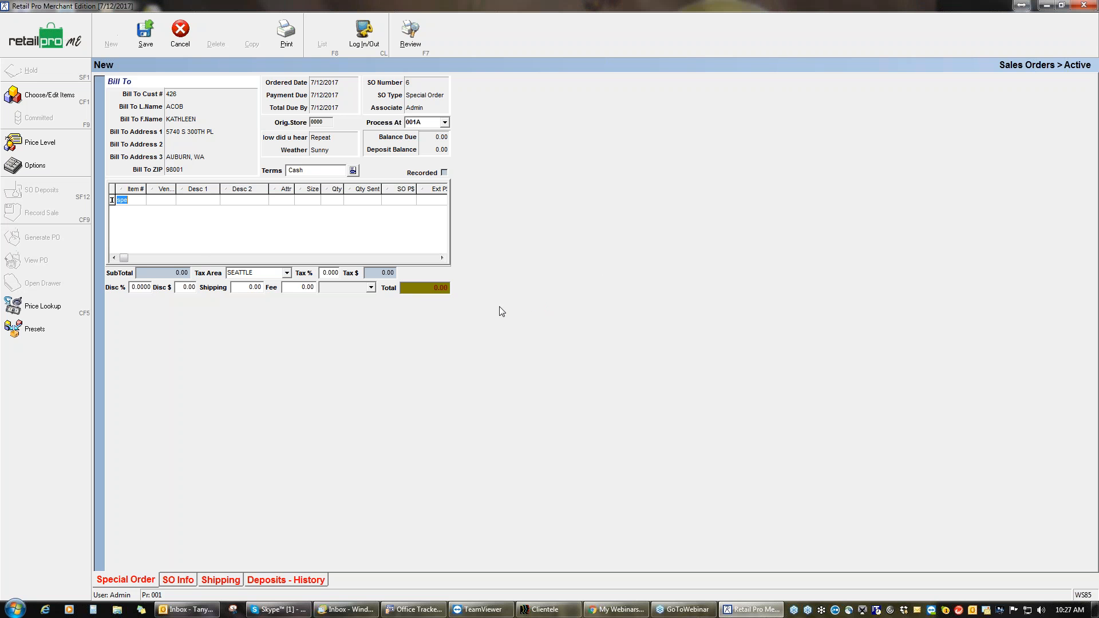
key(BackSpace)
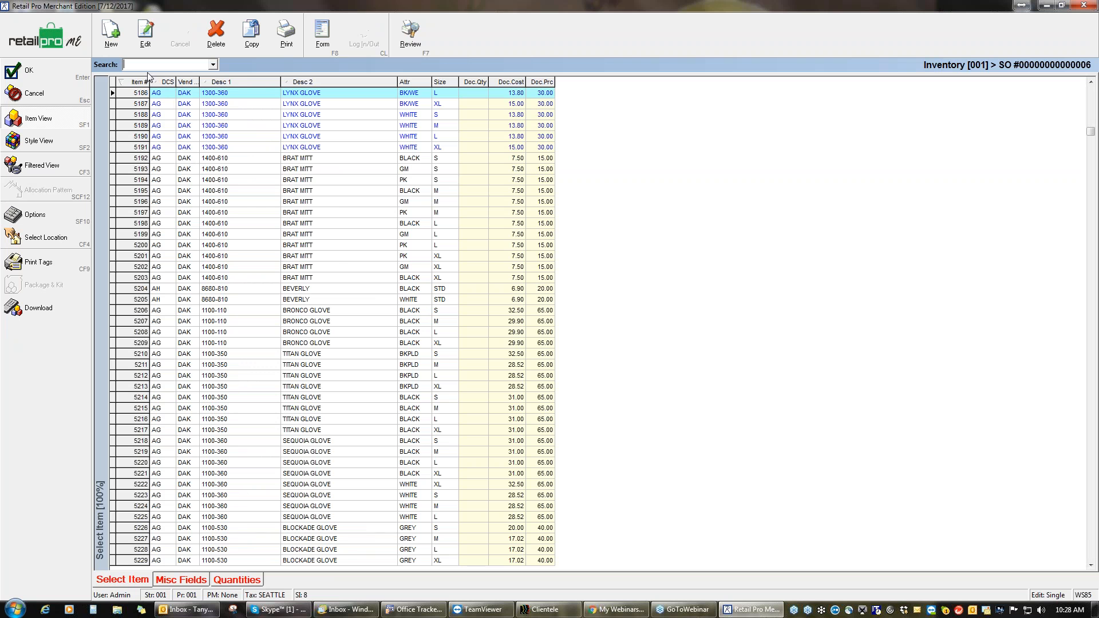
Step: Sort the inventory by Desc 1, search SPE, and add Specn Ord item 18 to the order
click(246, 85)
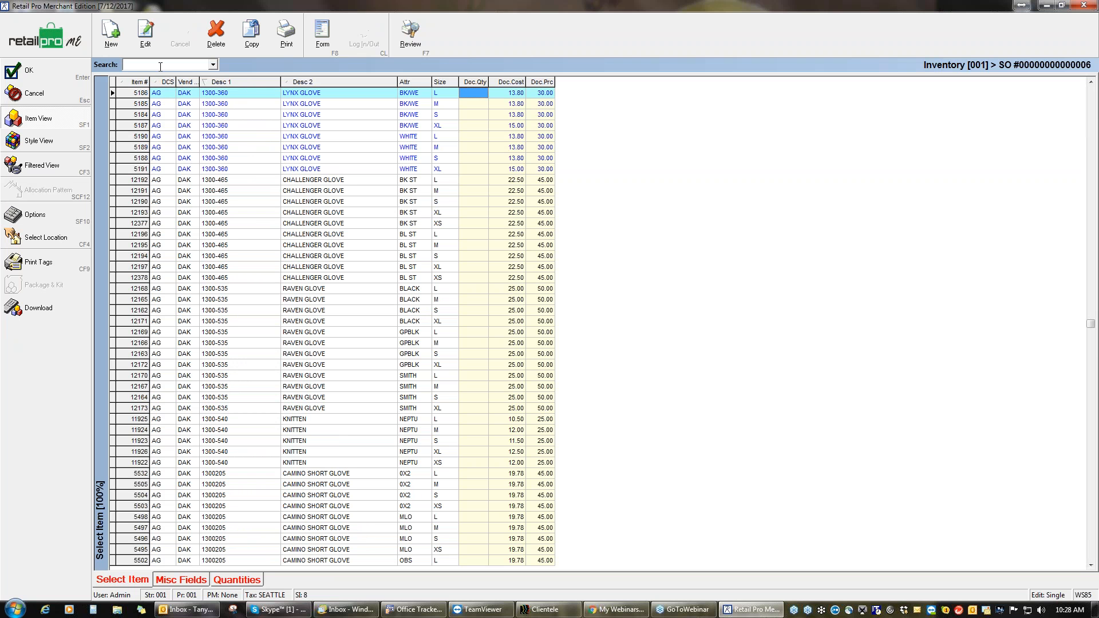
text(SPE)
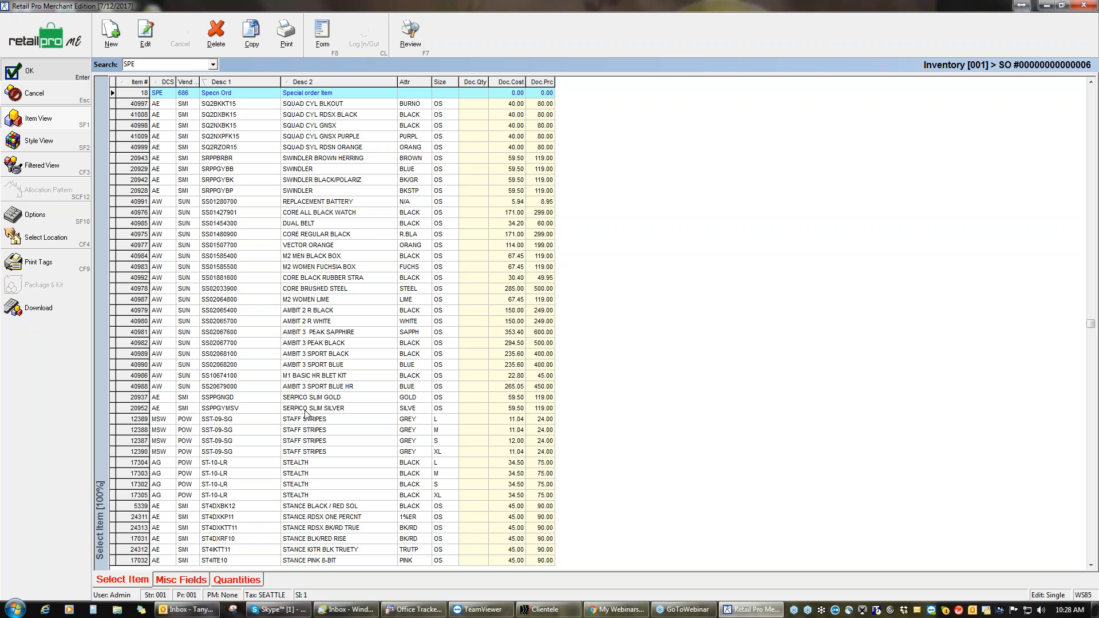
key(Return)
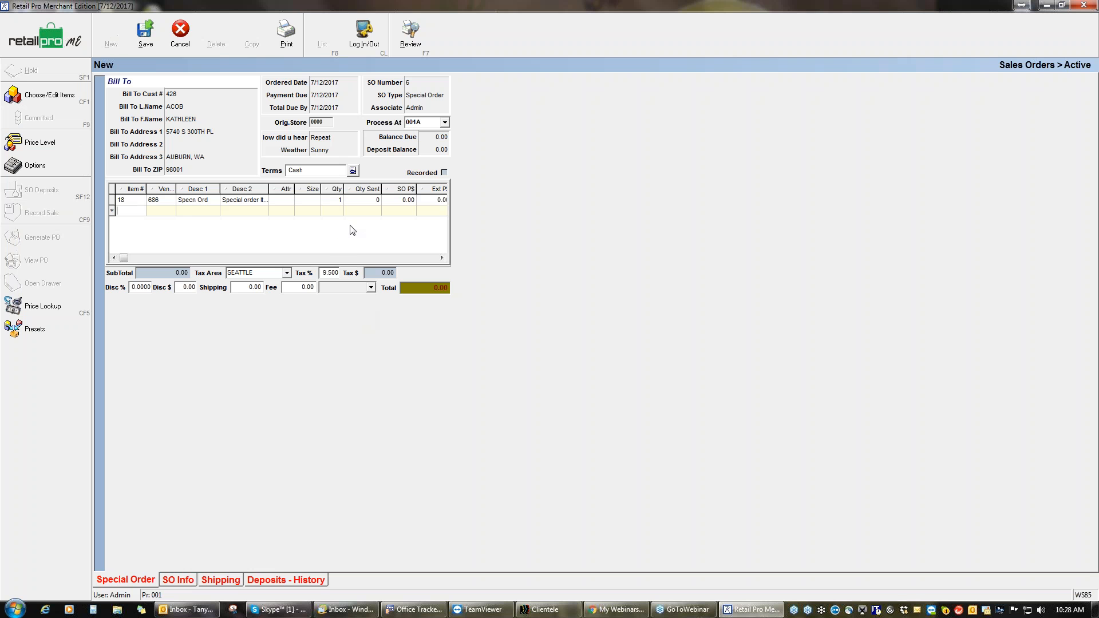
Step: Set the first line to vendor bhd, 12344, Lace Cocktail Dress, Teal, size 12
click(162, 201)
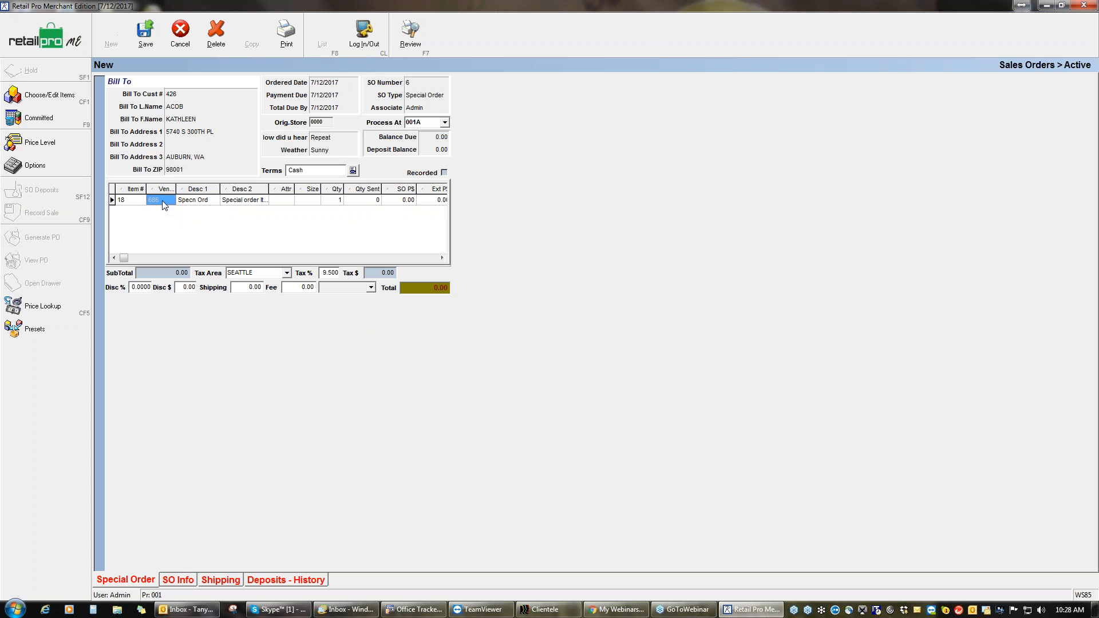
text(bhd)
click(201, 201)
text(12344)
click(257, 202)
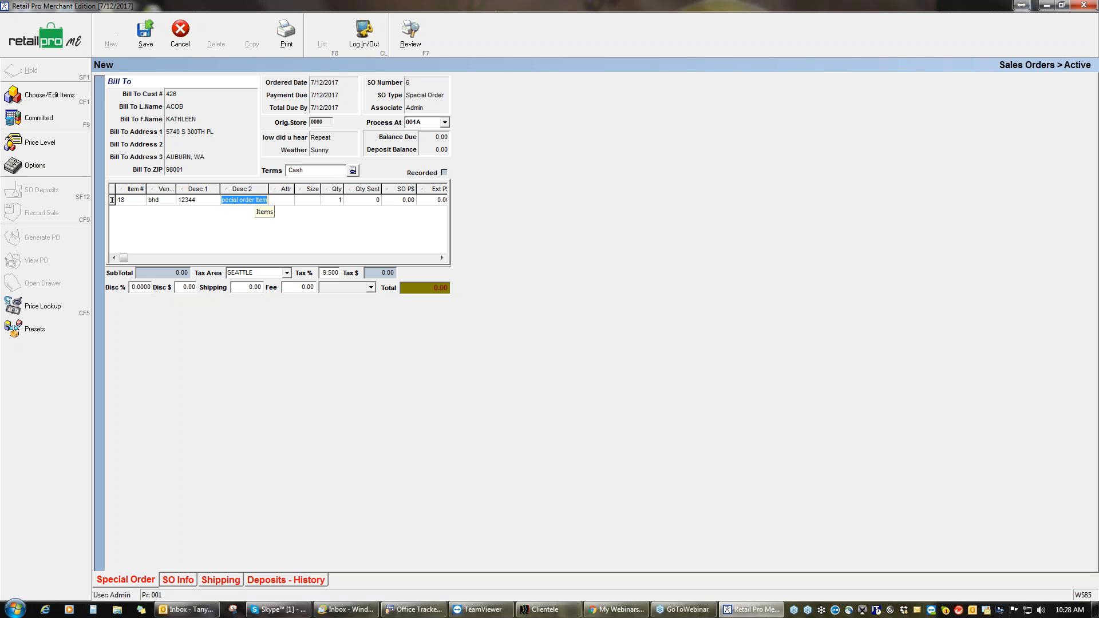
text(Lace)
text( Cockta)
text(il Dress)
click(285, 203)
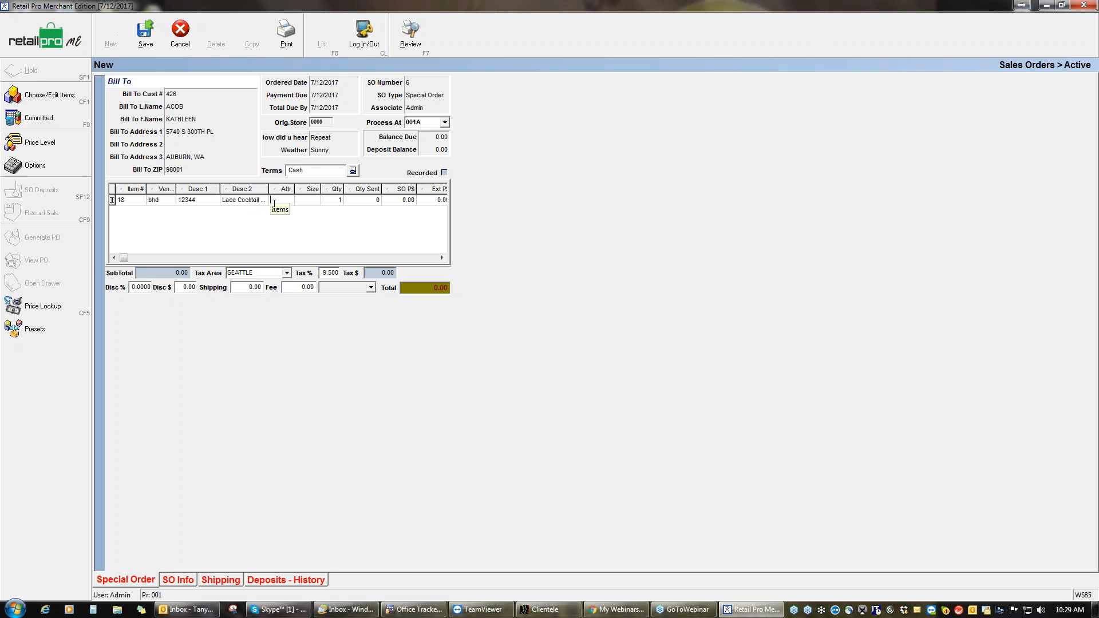
text(Teal)
text(12)
Step: Price the line at 150.00 for a 164.25 total, and start a second line with item 18
key(Tab)
key(Tab)
key(Tab)
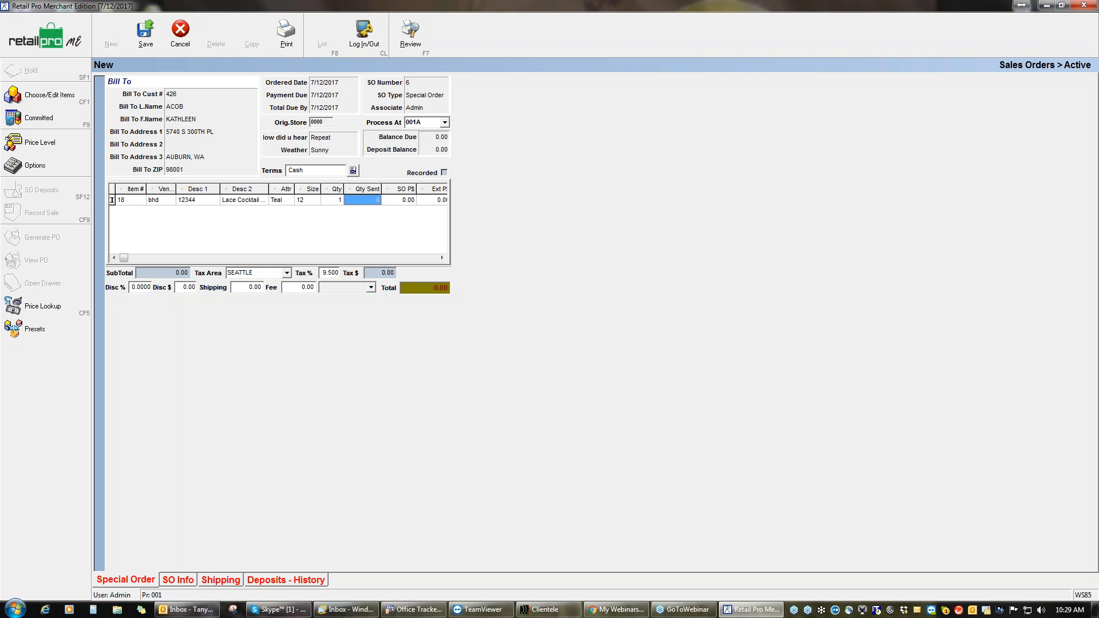
text(150.00)
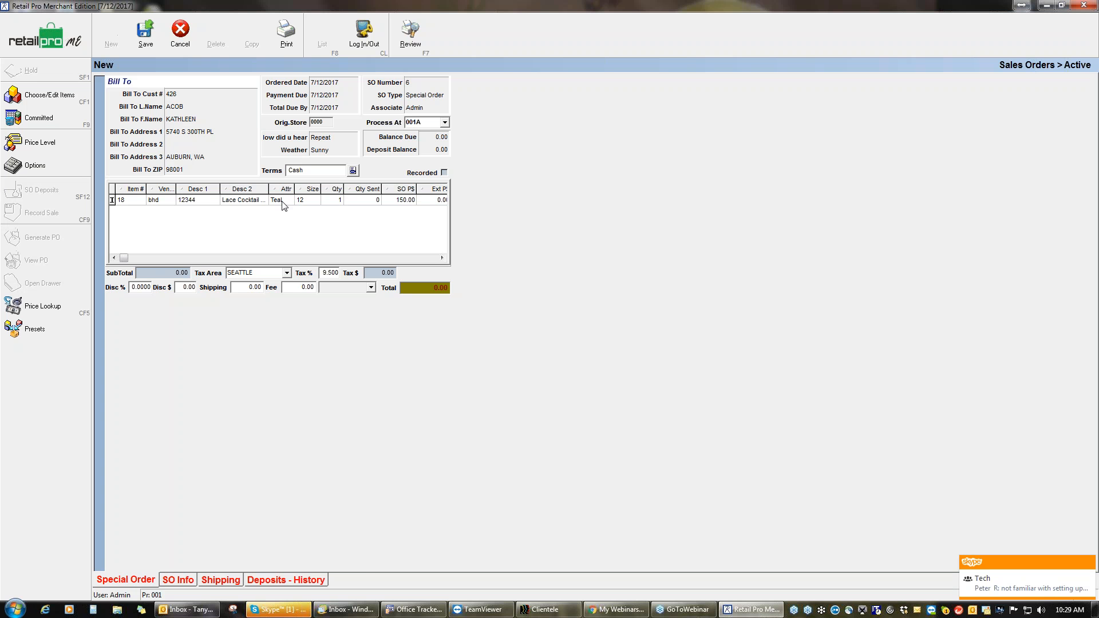
key(Tab)
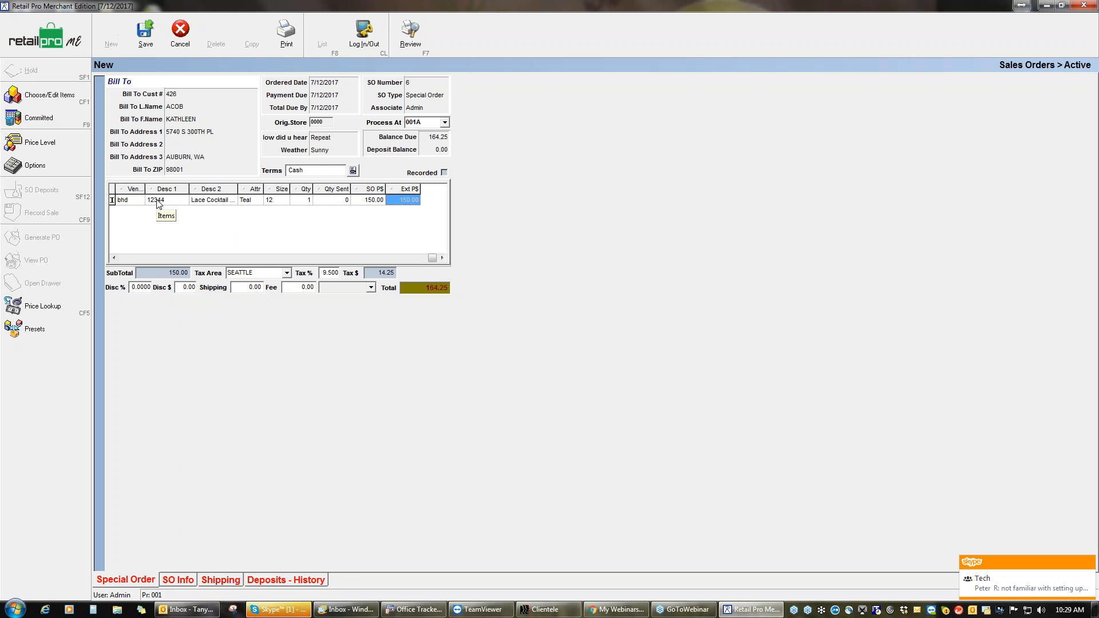
key(Tab)
text(18)
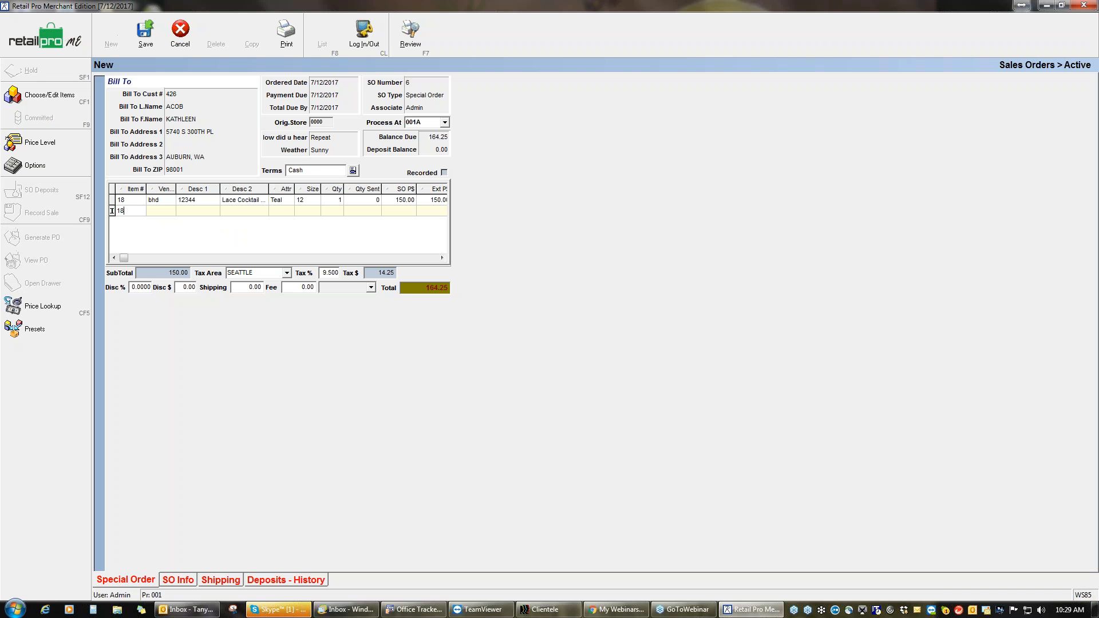
Step: Load item 18 on the second line with vendor abc and Desc 1 9920
key(Return)
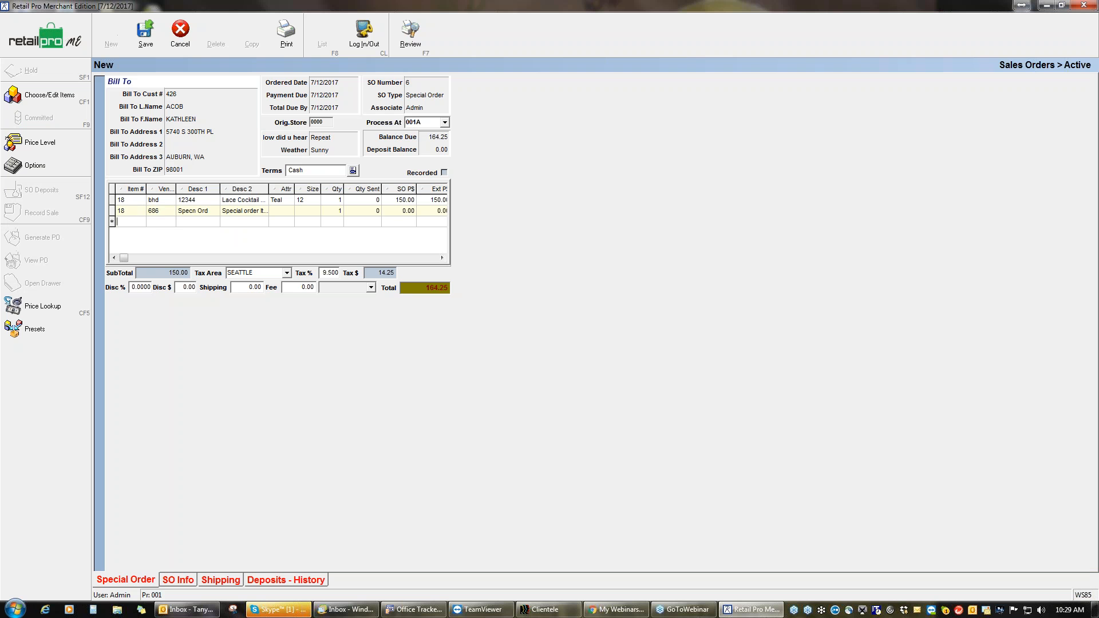
click(168, 215)
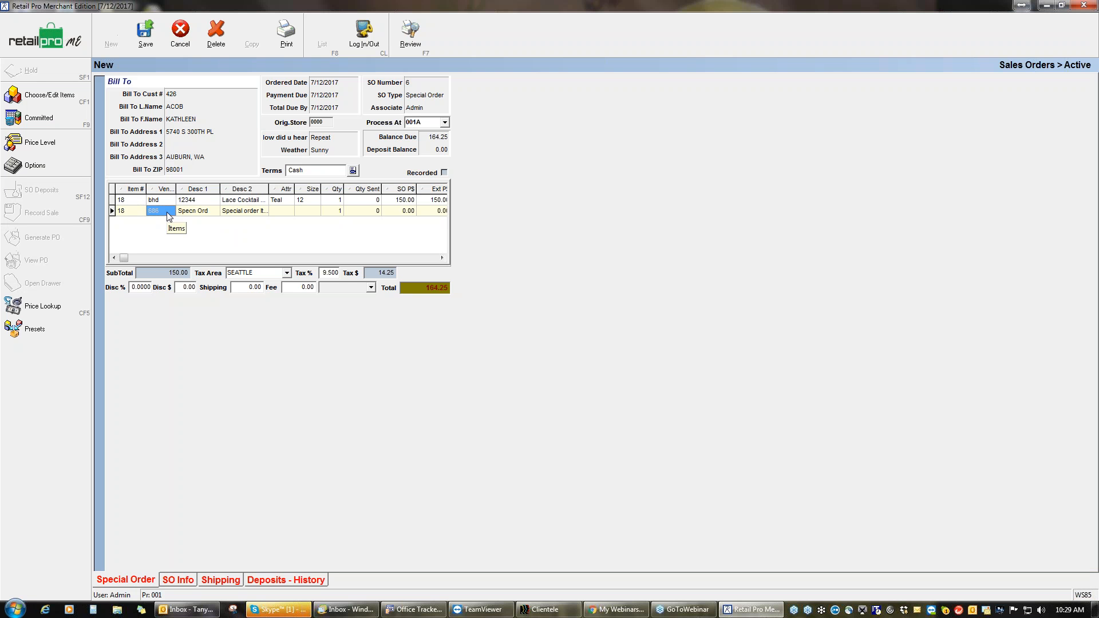
text(abc)
key(Tab)
text(99)
key(Tab)
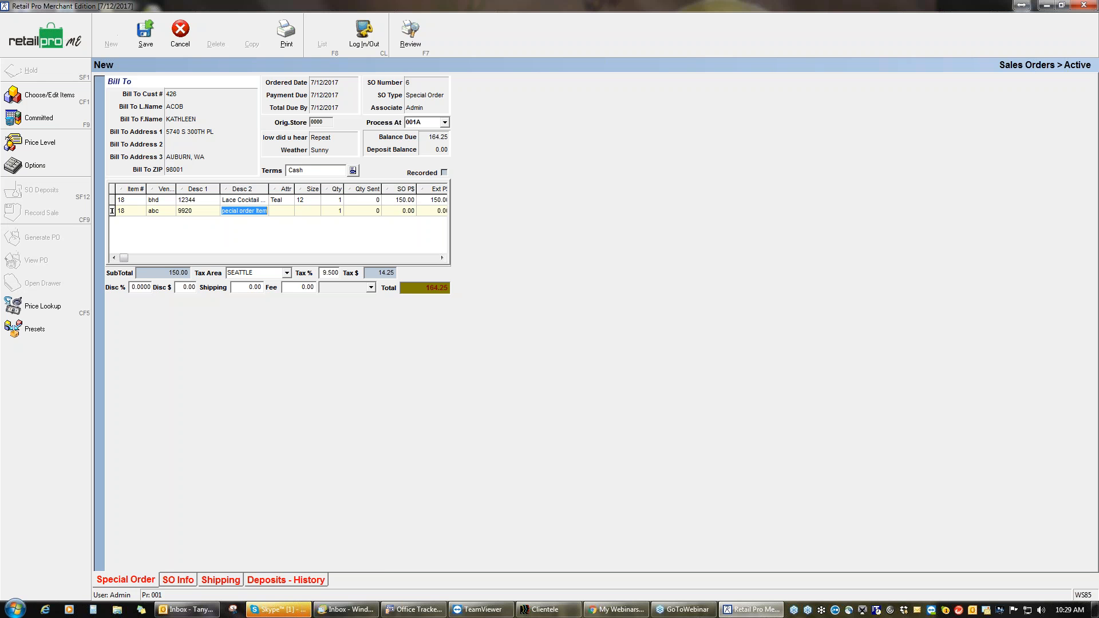
Step: Describe the second line as a black beaded purse at 55.00, bringing the total to 224.48
text(beaded pur)
key(Tab)
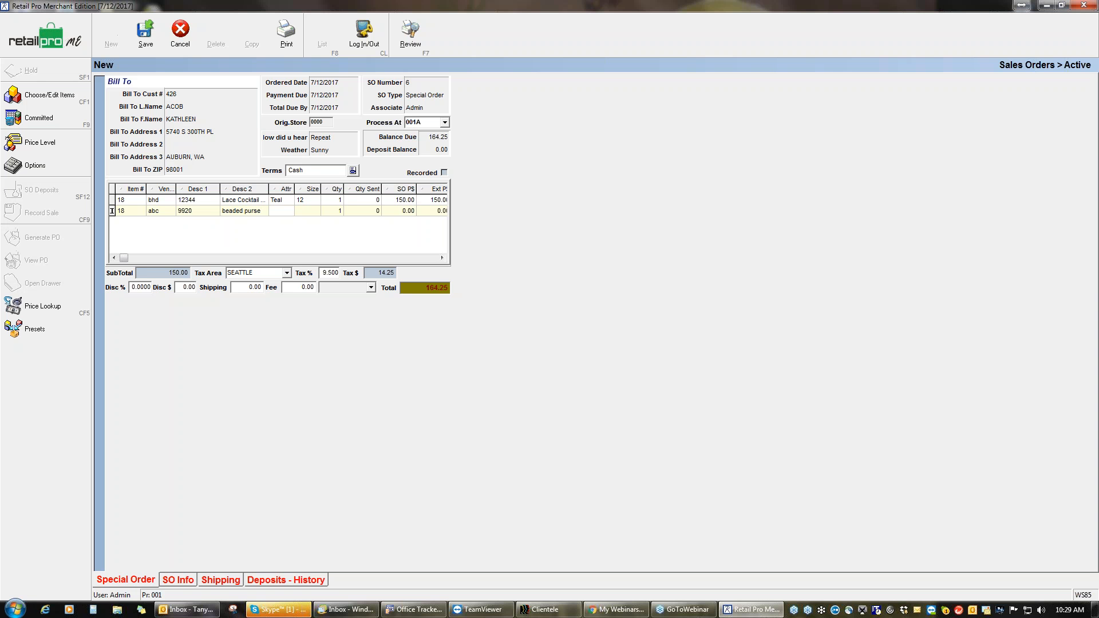
text(black)
key(Tab)
key(Tab)
key(Tab)
key(Tab)
text(5)
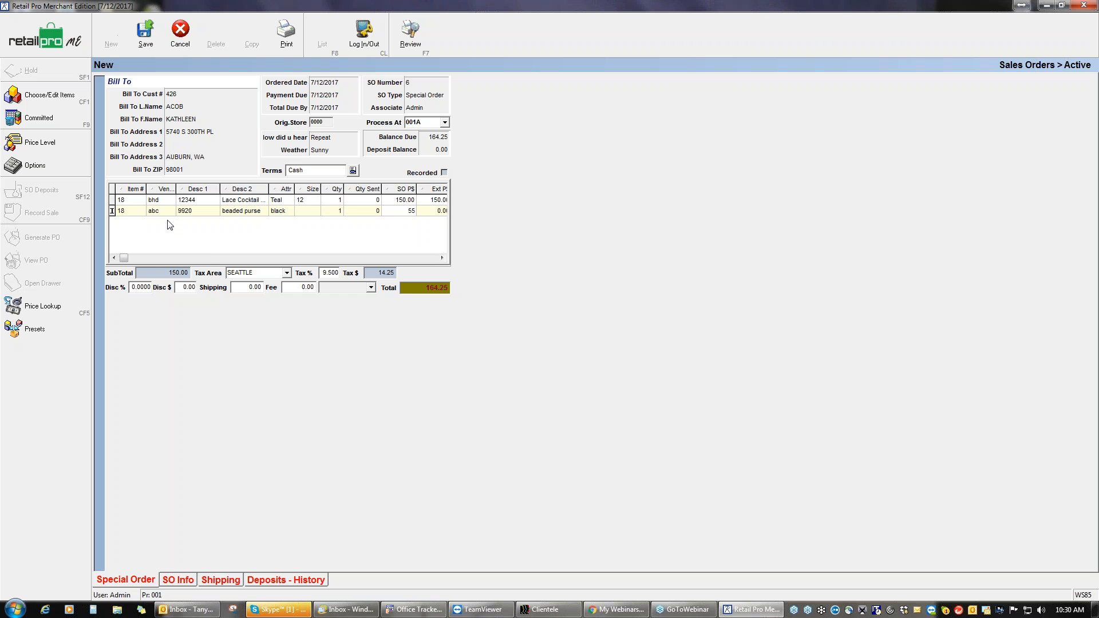
key(Tab)
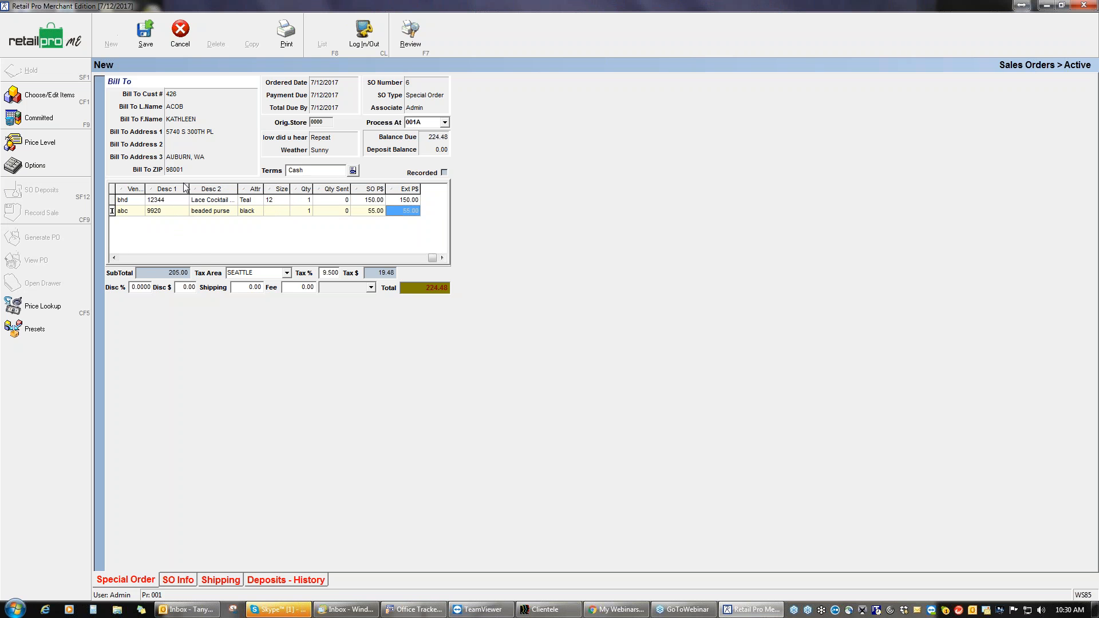
click(126, 259)
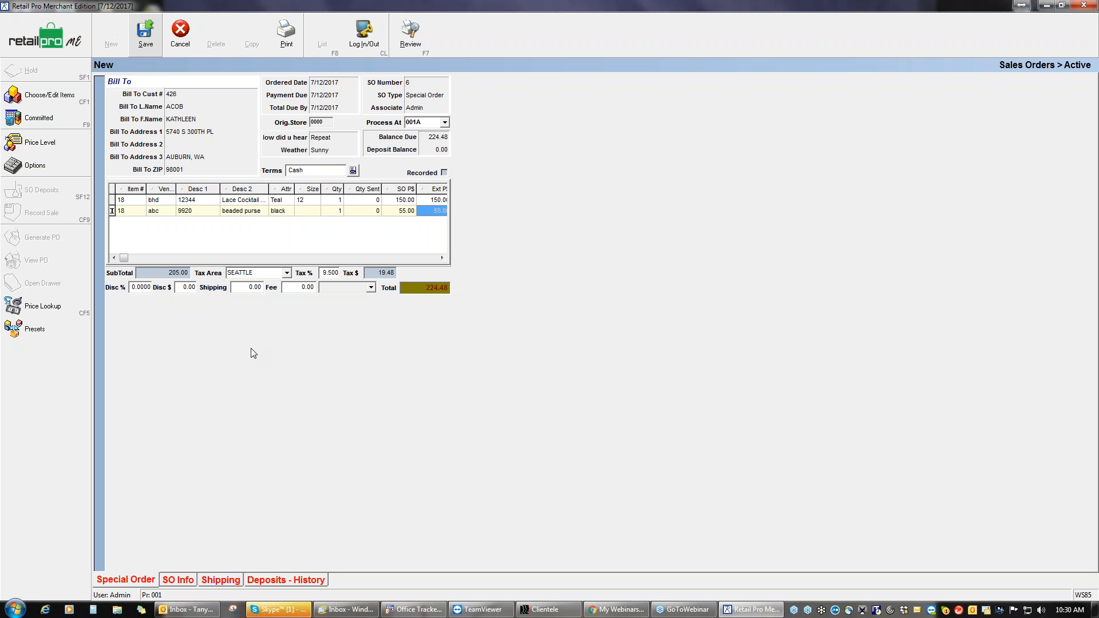
Step: Save SO 6, attempt a 200 deposit, and dismiss the 100% minimum deposit error
click(506, 331)
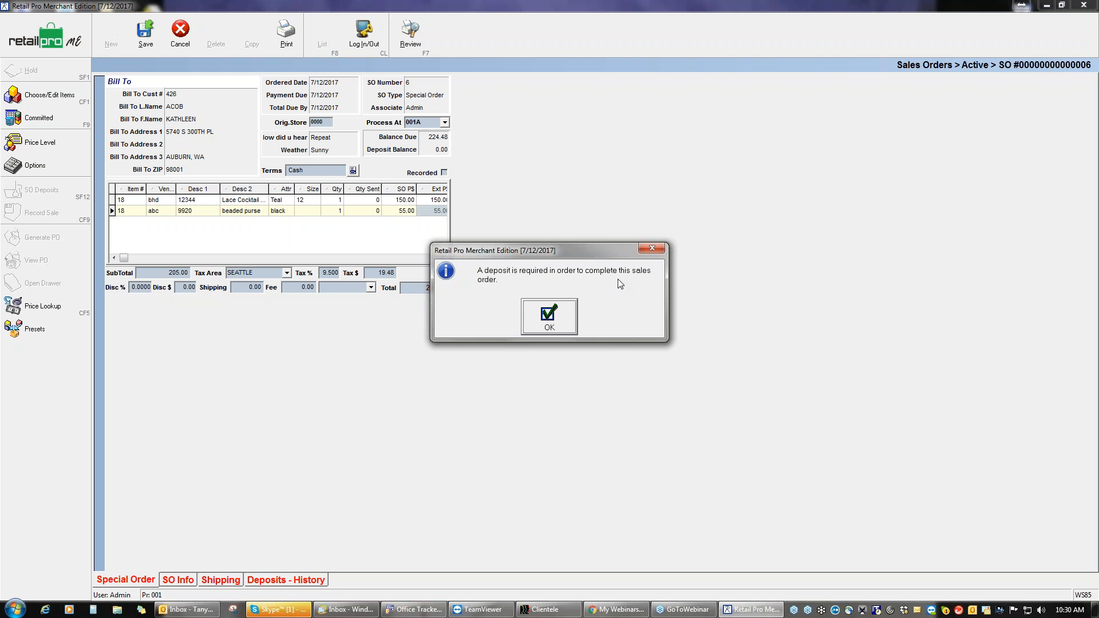
click(548, 322)
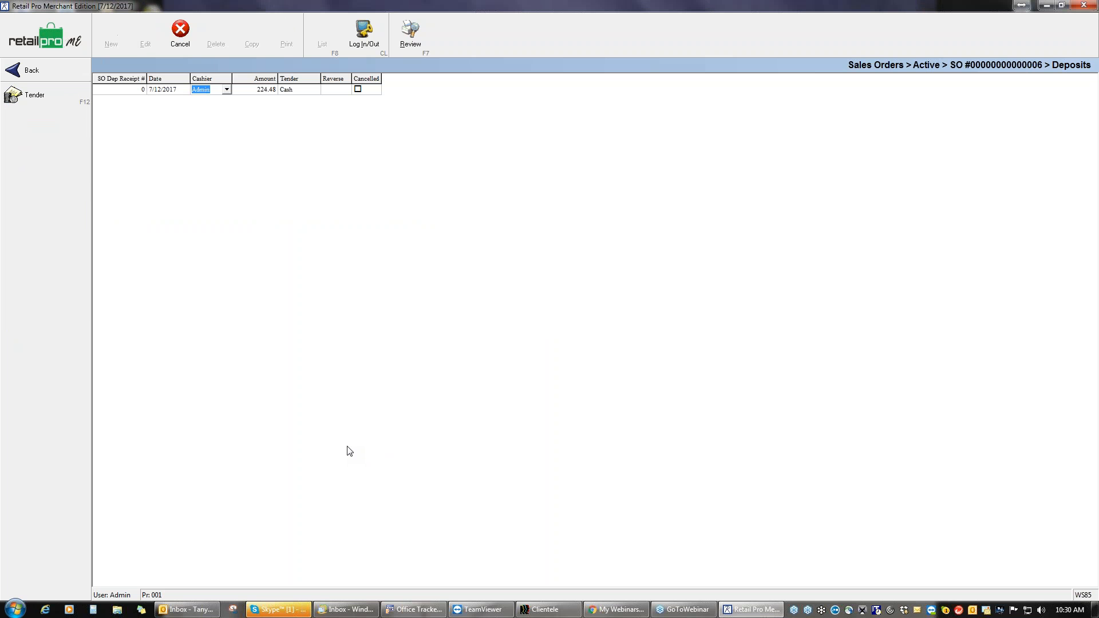
click(260, 93)
text(200)
click(63, 97)
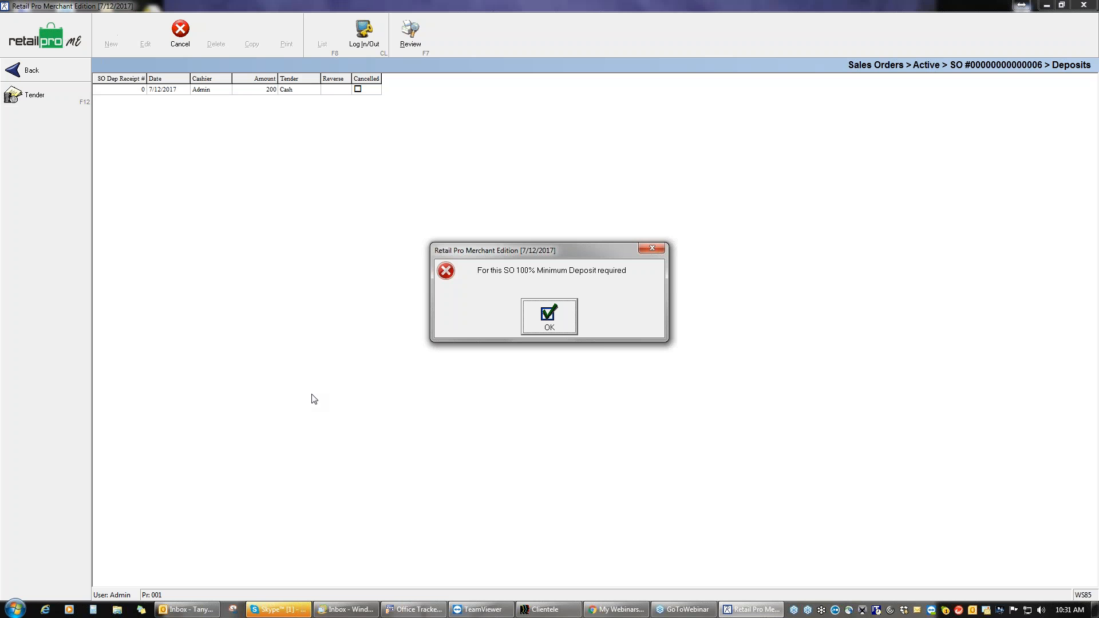
click(549, 312)
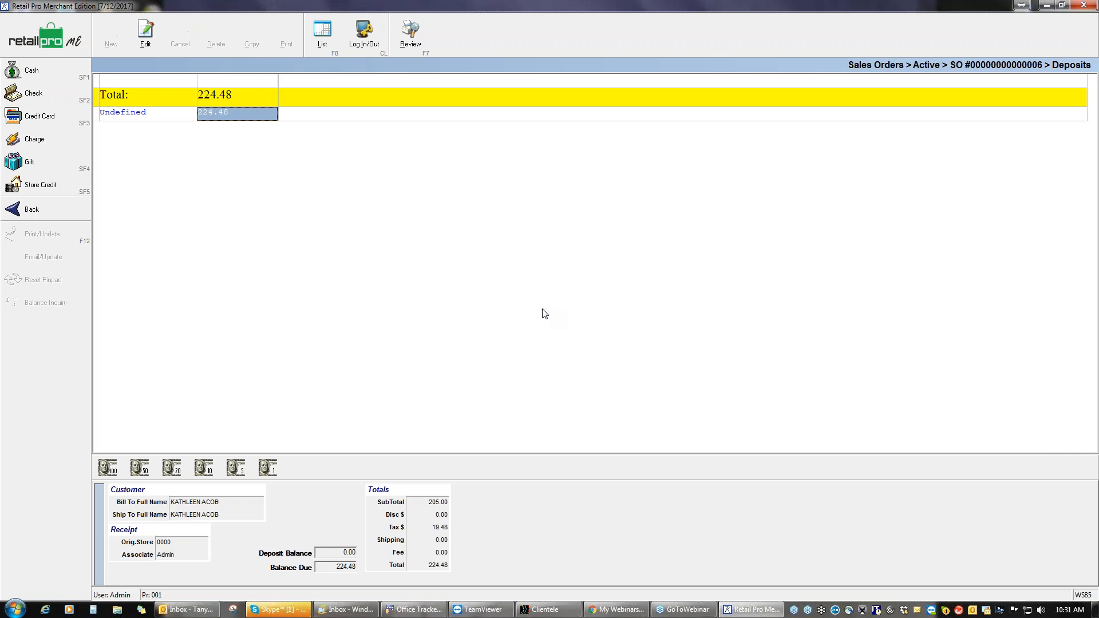
Step: Start paying the 224.48 deposit by credit card, then cancel that payment
click(51, 213)
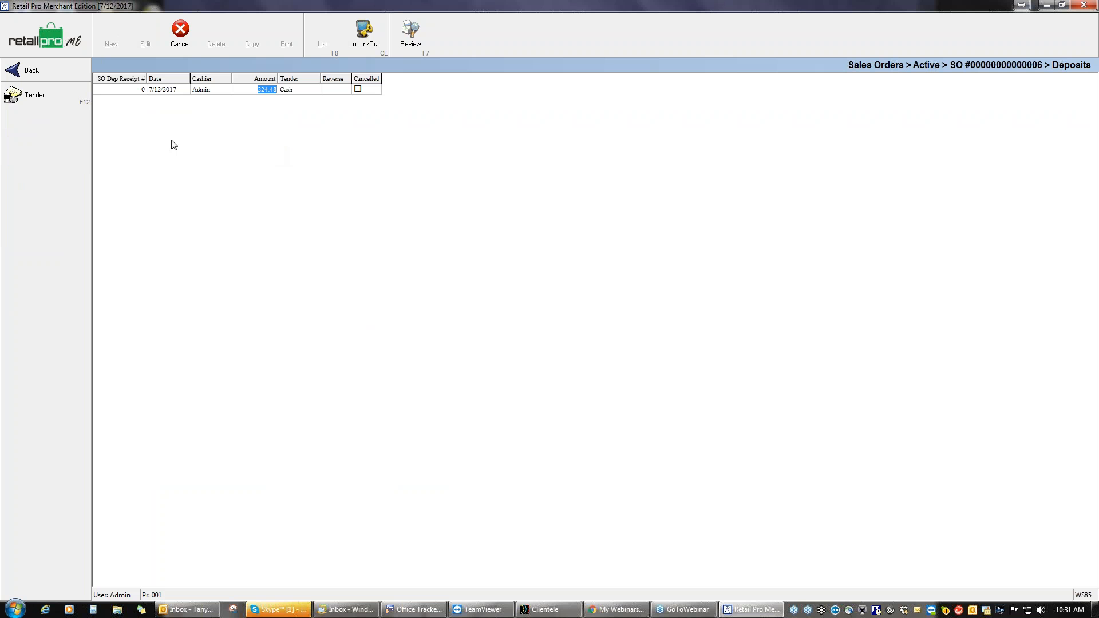
click(64, 94)
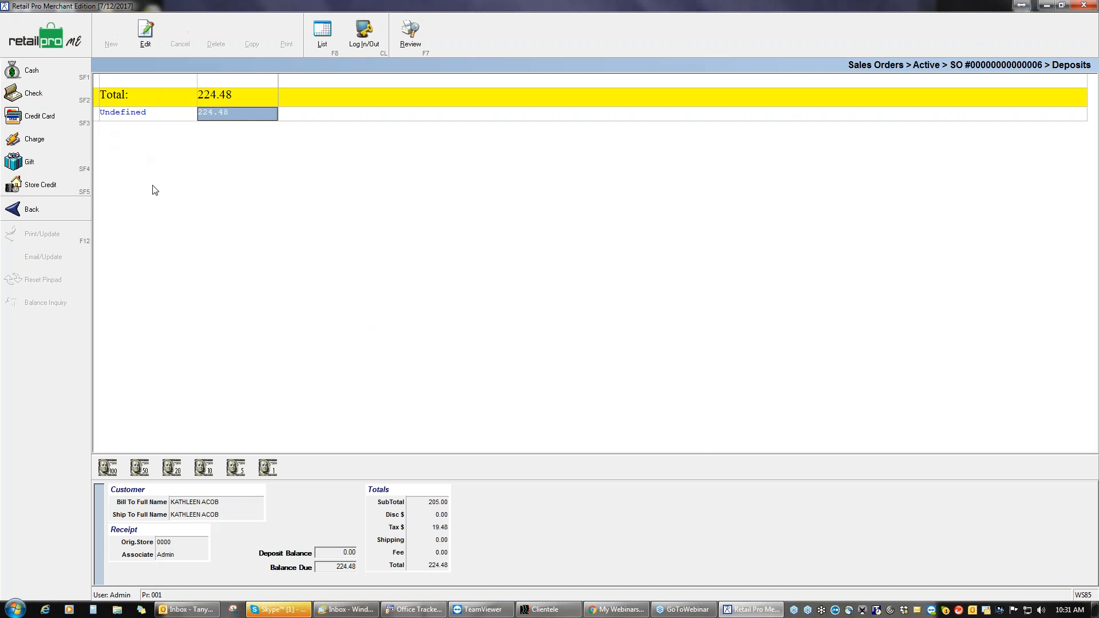
click(41, 116)
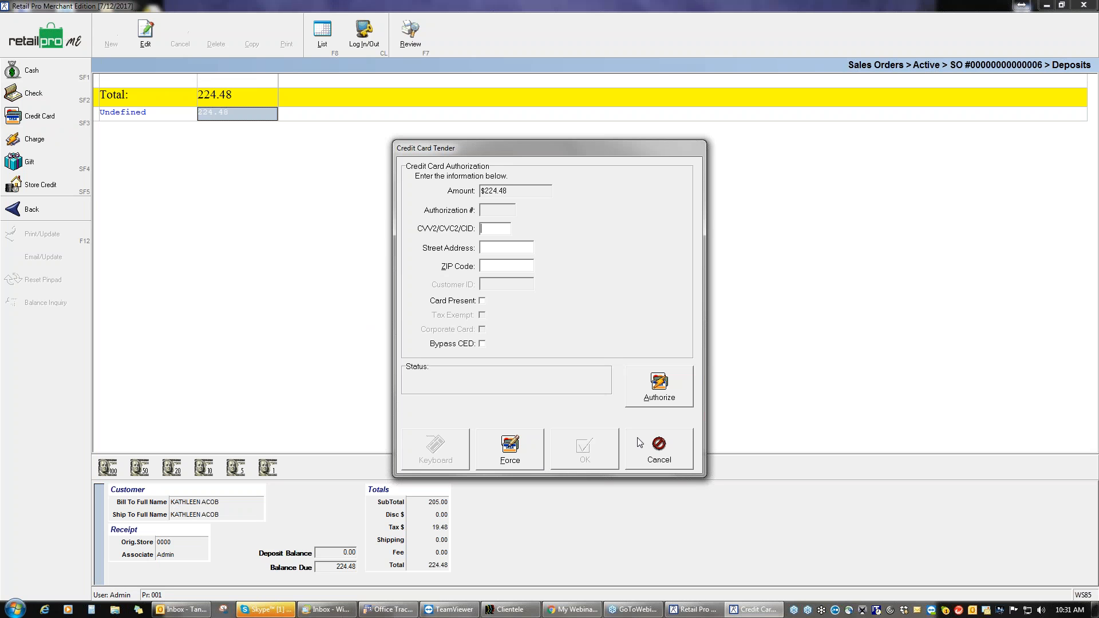
click(521, 450)
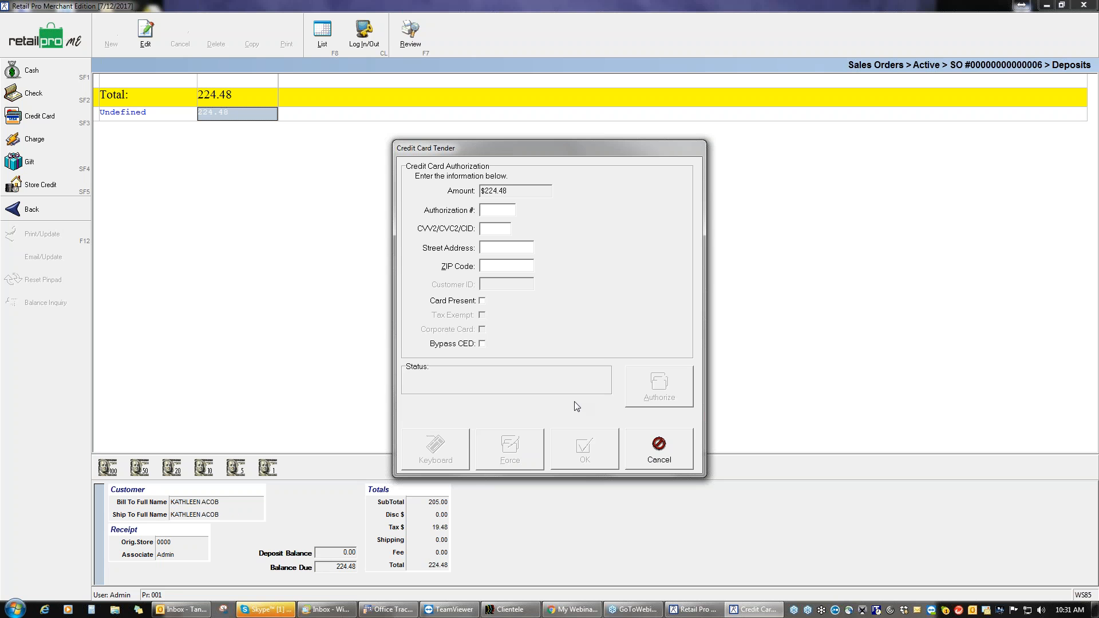
click(649, 449)
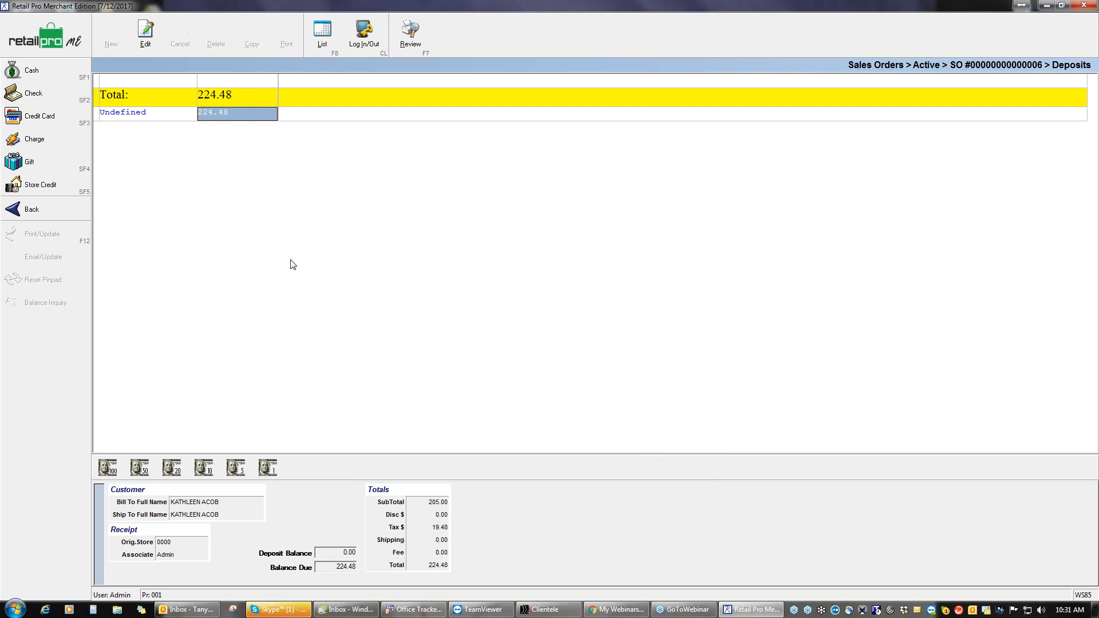
Step: Pay the 224.48 deposit by check with the check number and apply it to the order
click(51, 94)
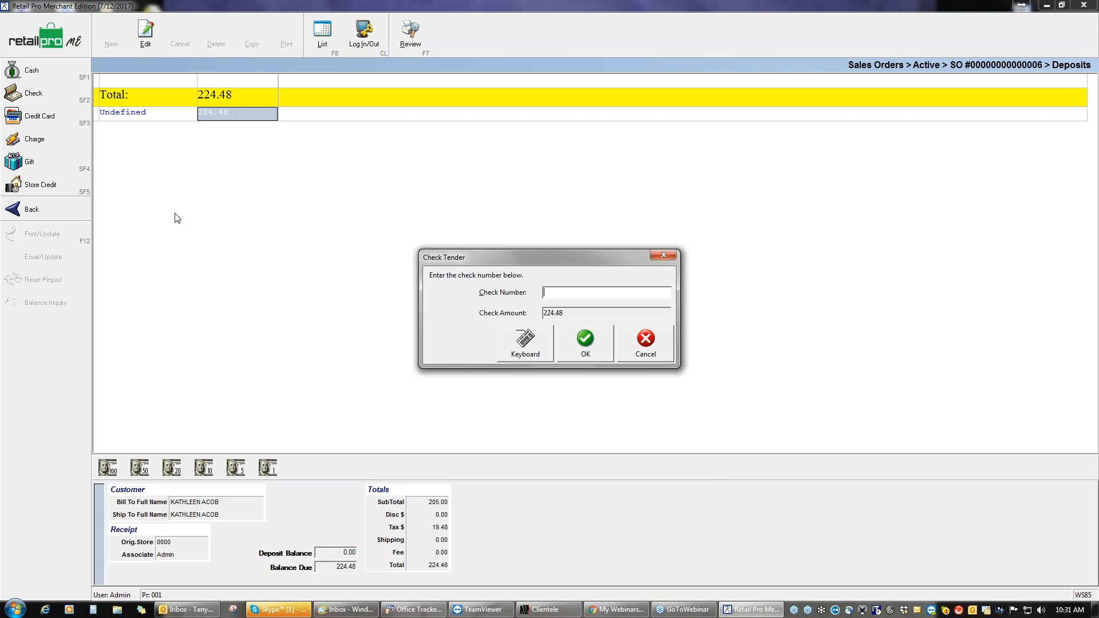
text(1111)
click(585, 342)
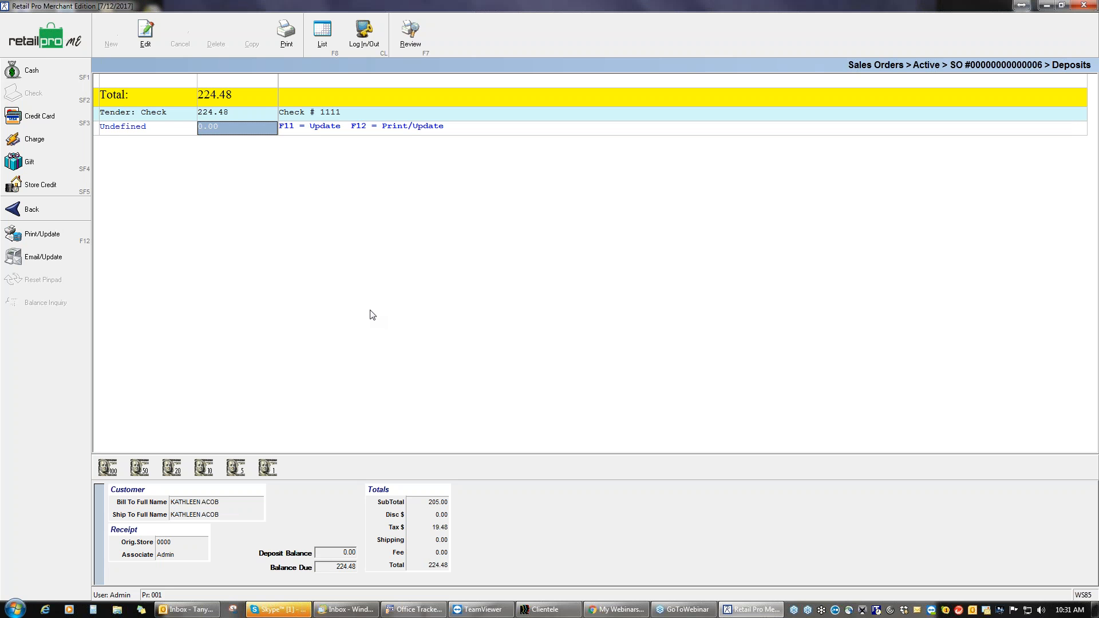
key(F11)
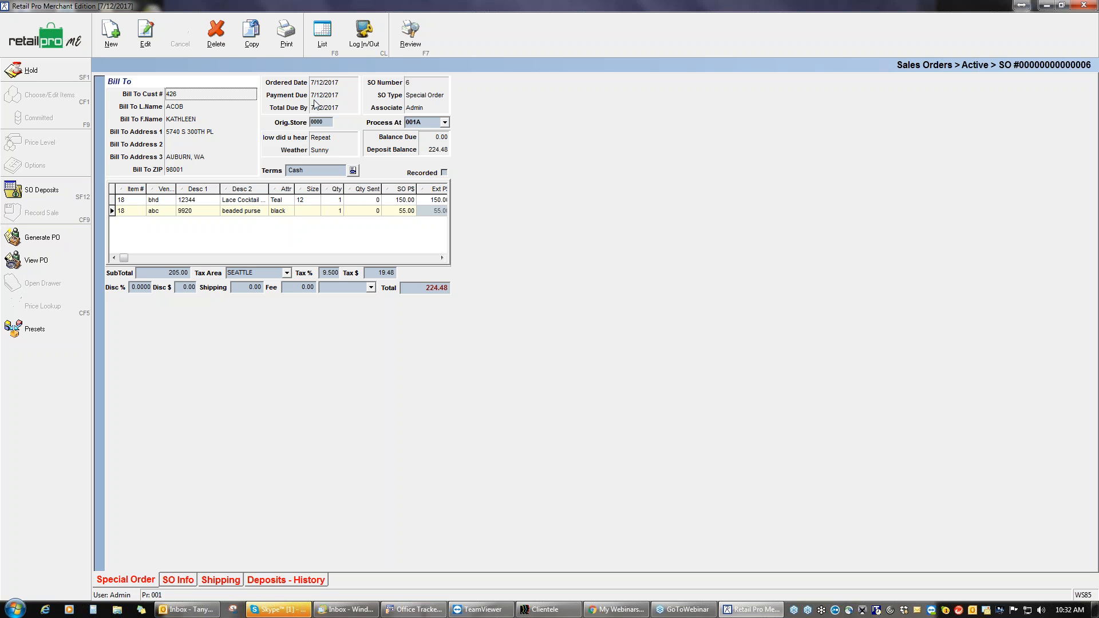
Step: Preview SO 6's All Items receipt, close it without saving, and show the active orders list
click(288, 36)
click(475, 312)
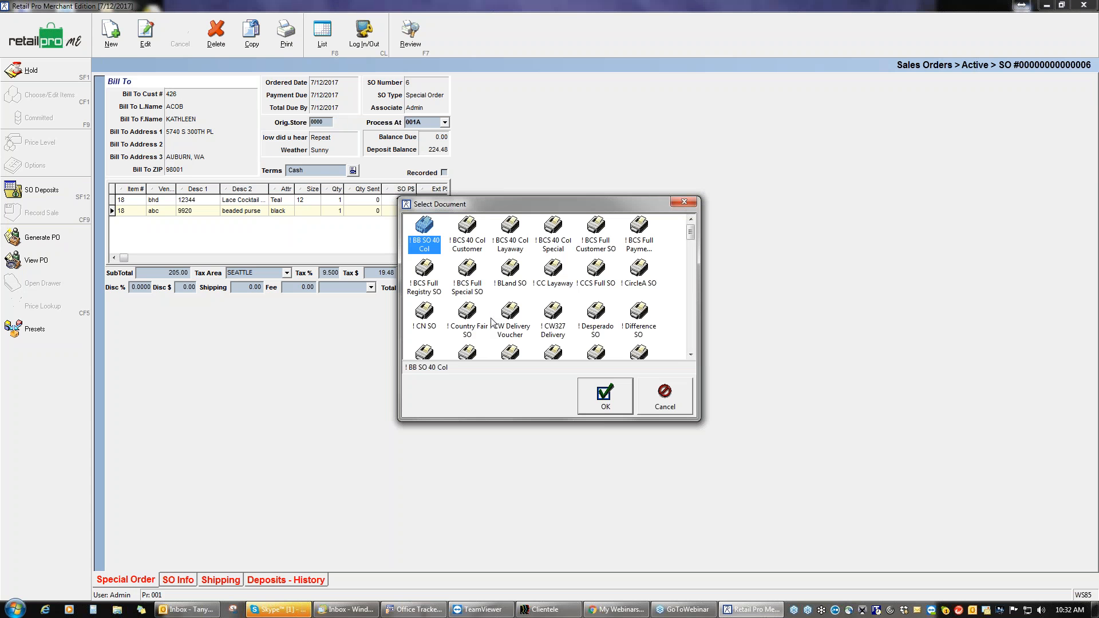
click(599, 395)
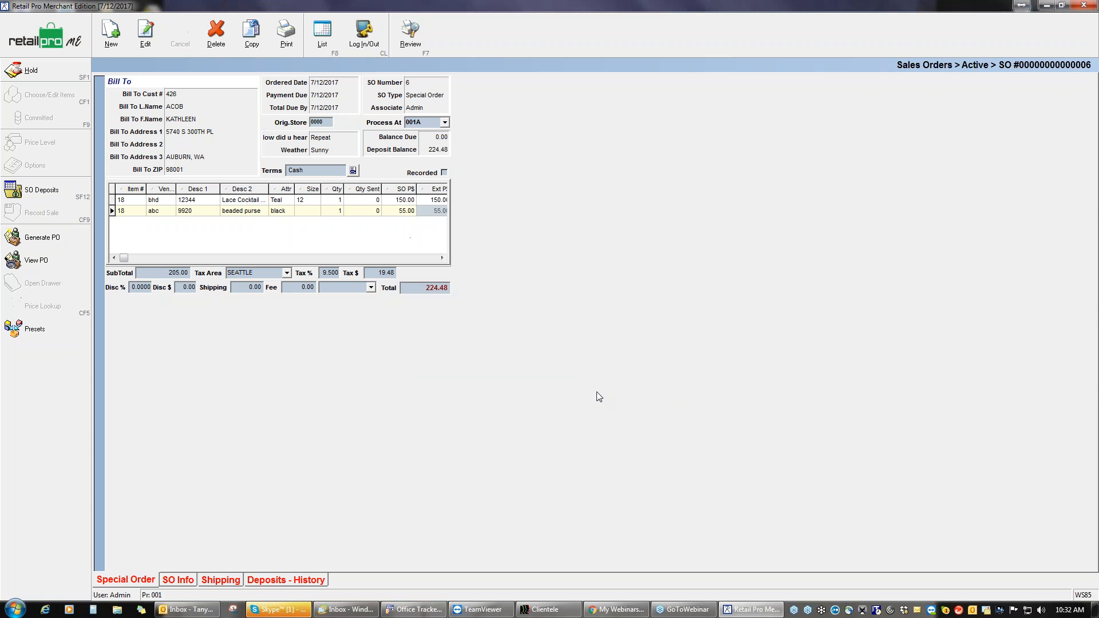
click(598, 409)
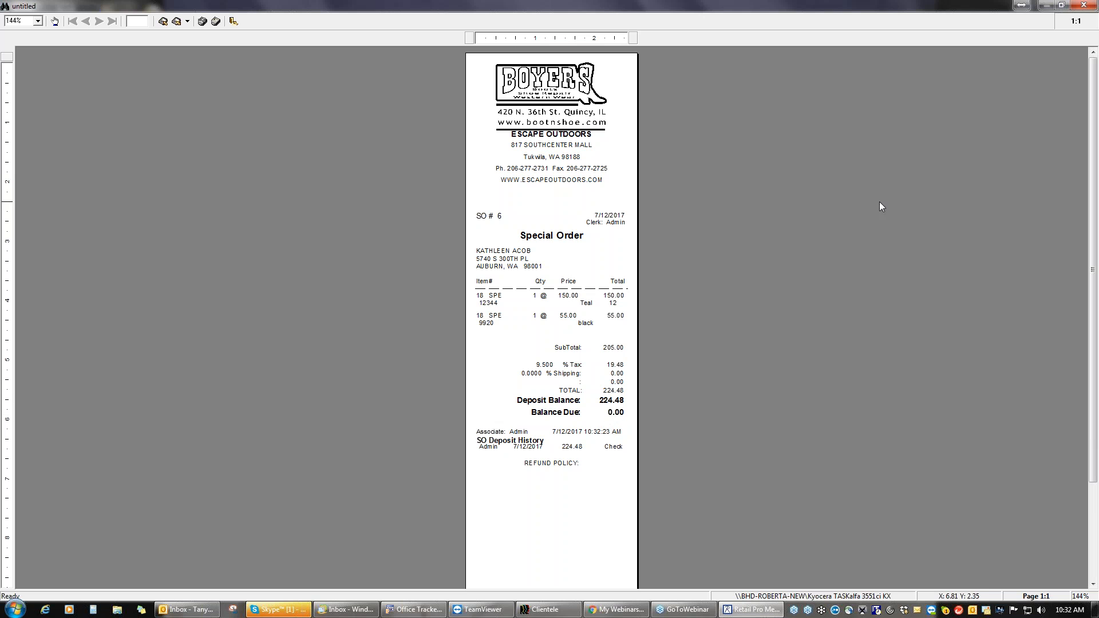
click(1085, 7)
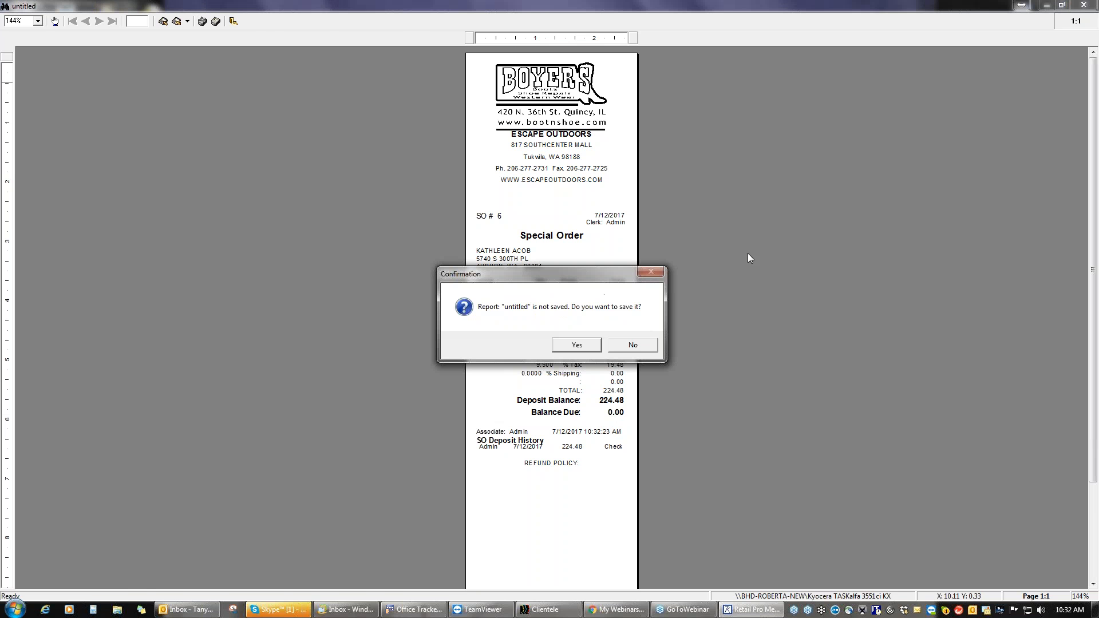
click(634, 343)
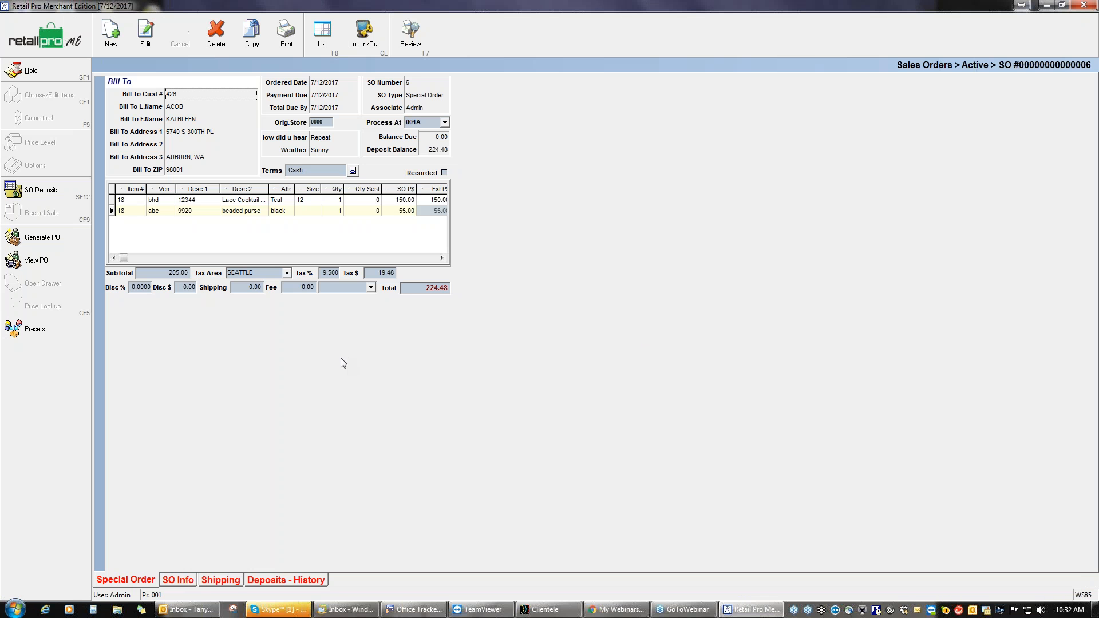
key(F8)
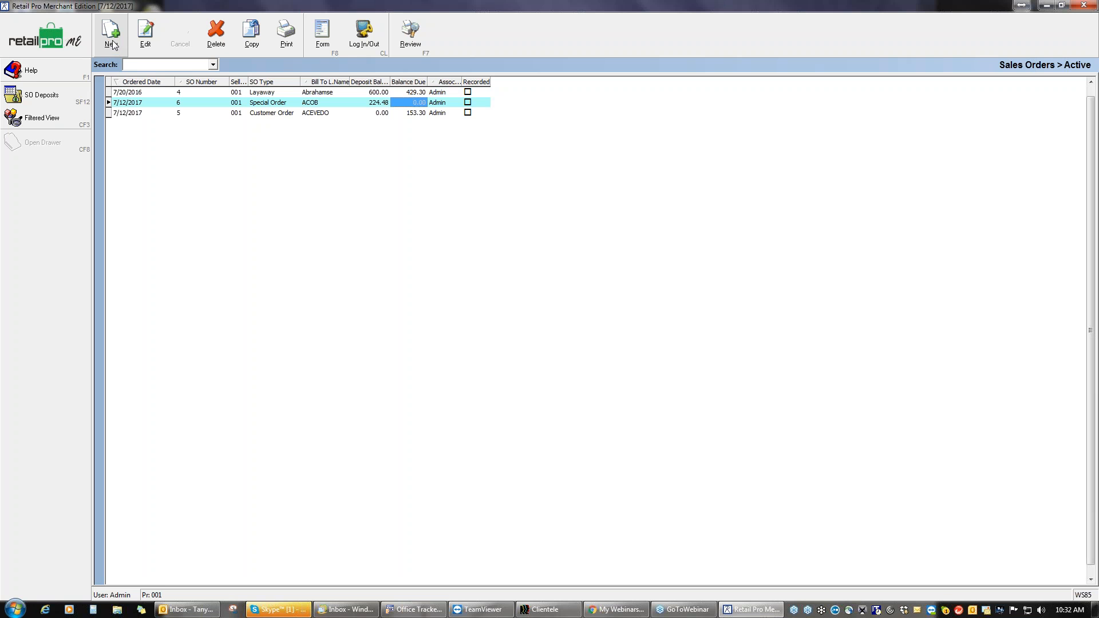
Step: Create a new Layaway order and look up customers by the first letters of their last name
click(110, 34)
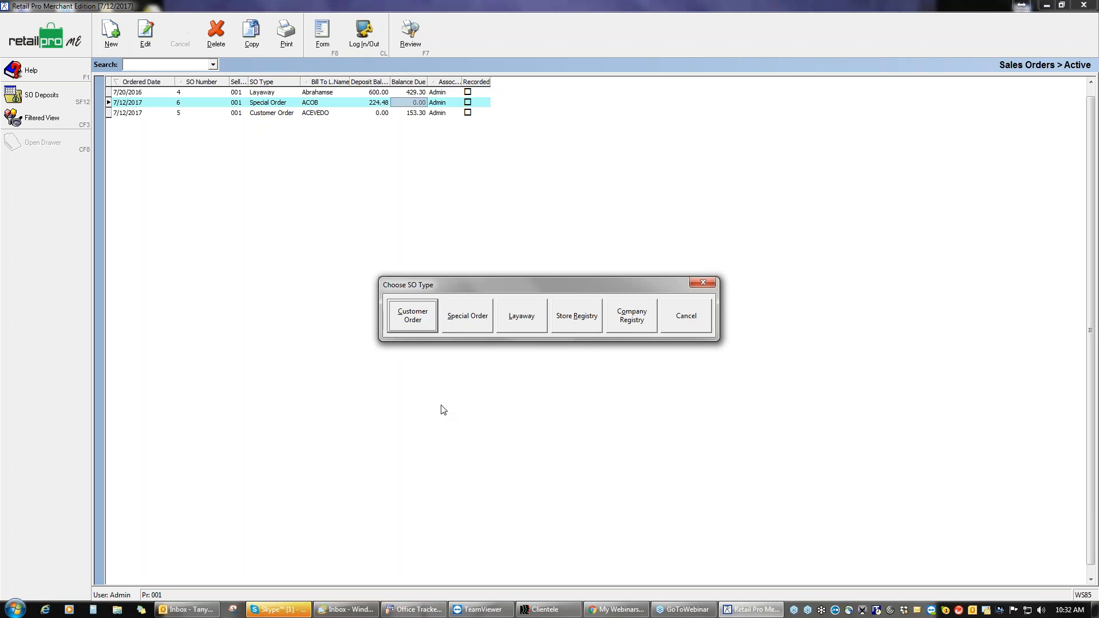
click(520, 321)
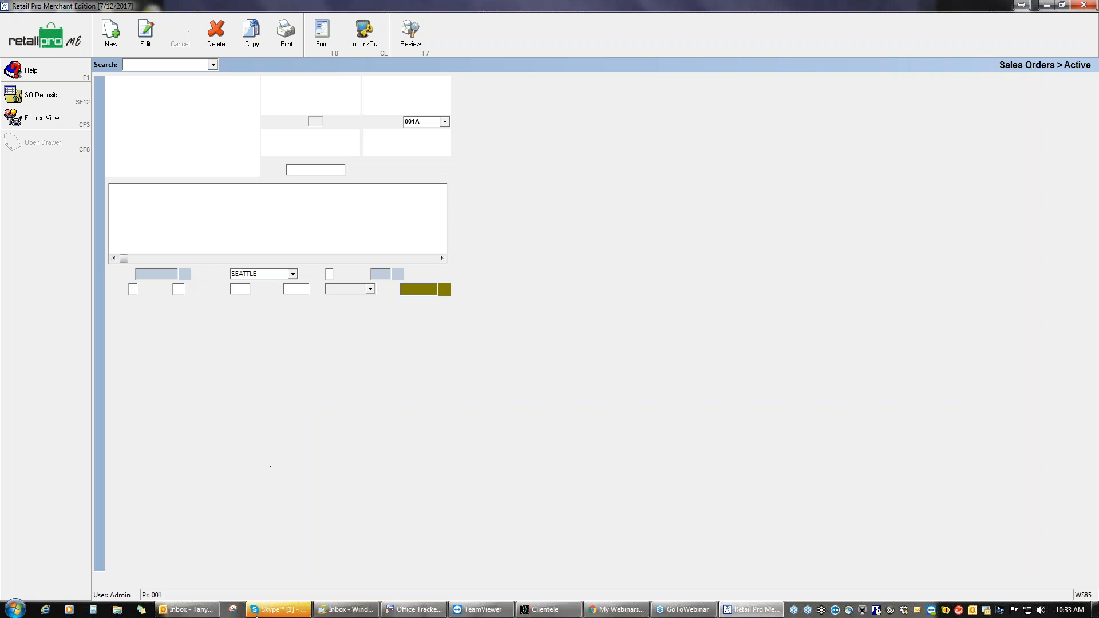
mouse_move(255, 615)
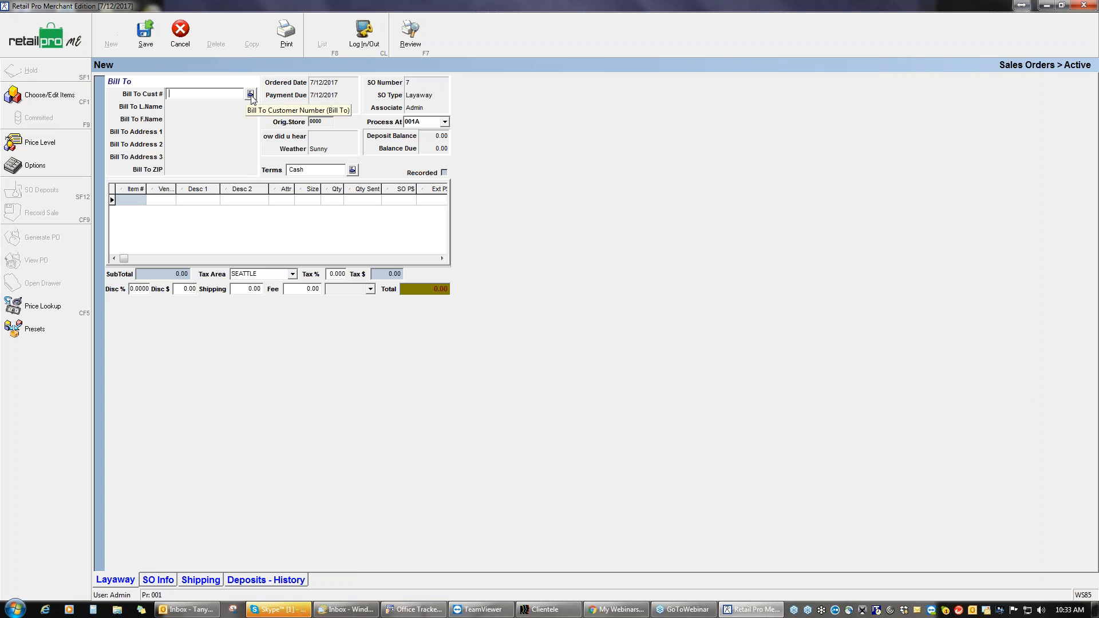
text(hult)
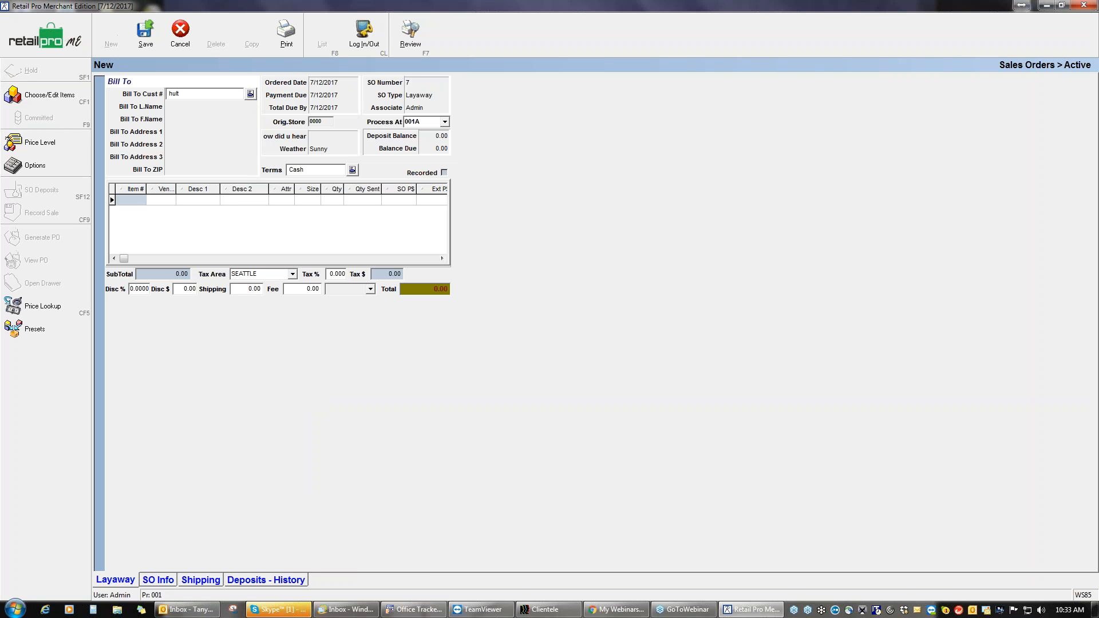
click(250, 94)
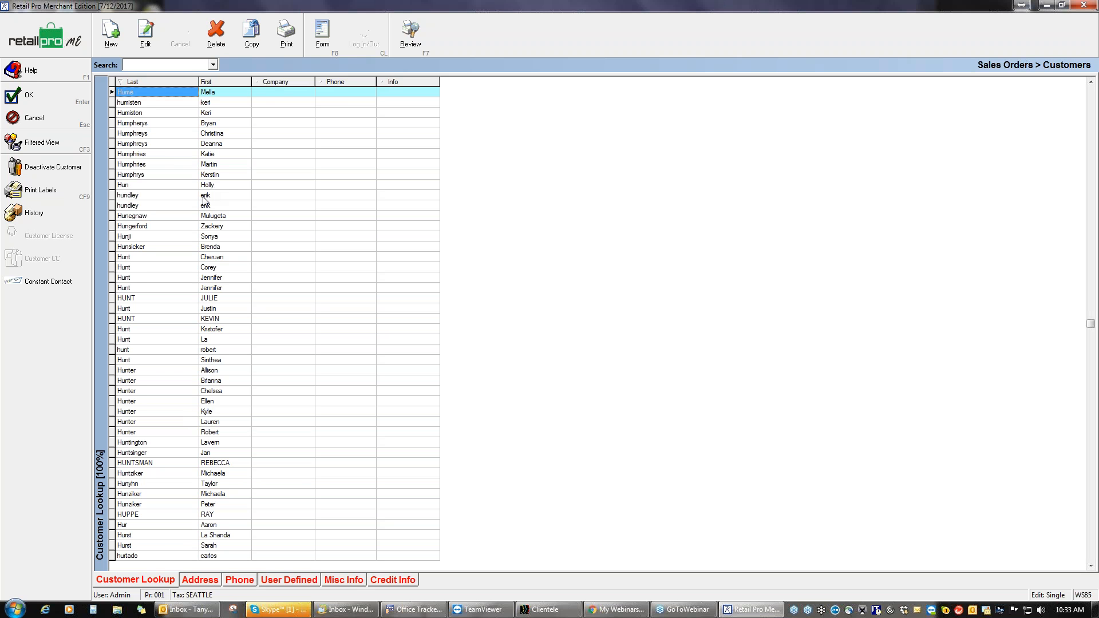
Step: Start a new customer record and enter the customer's first and last name
click(112, 35)
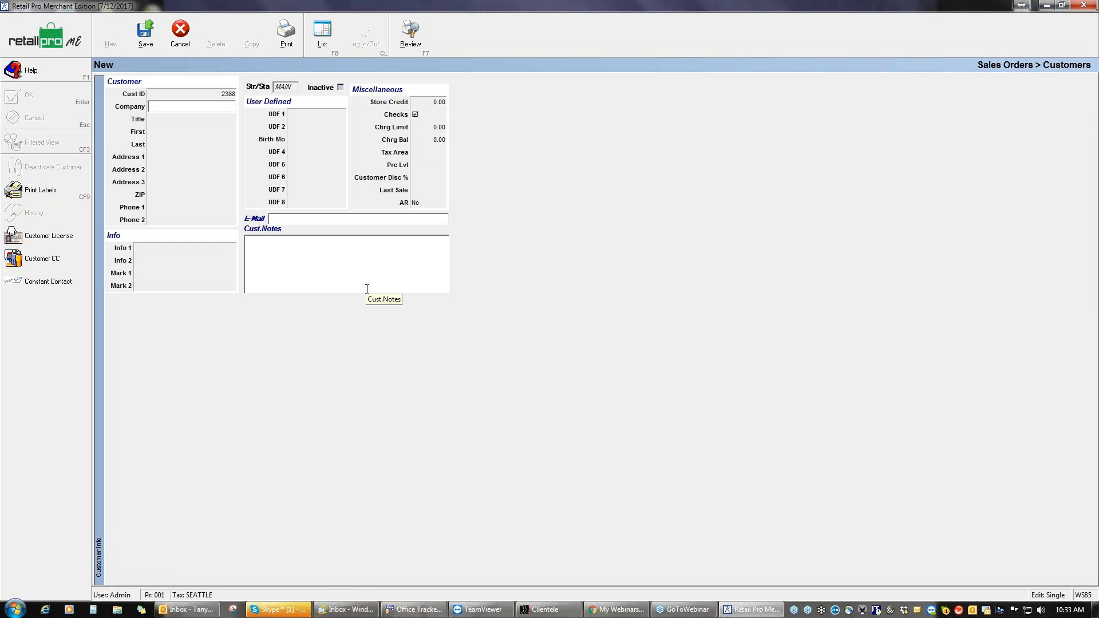
key(Tab)
key(Tab)
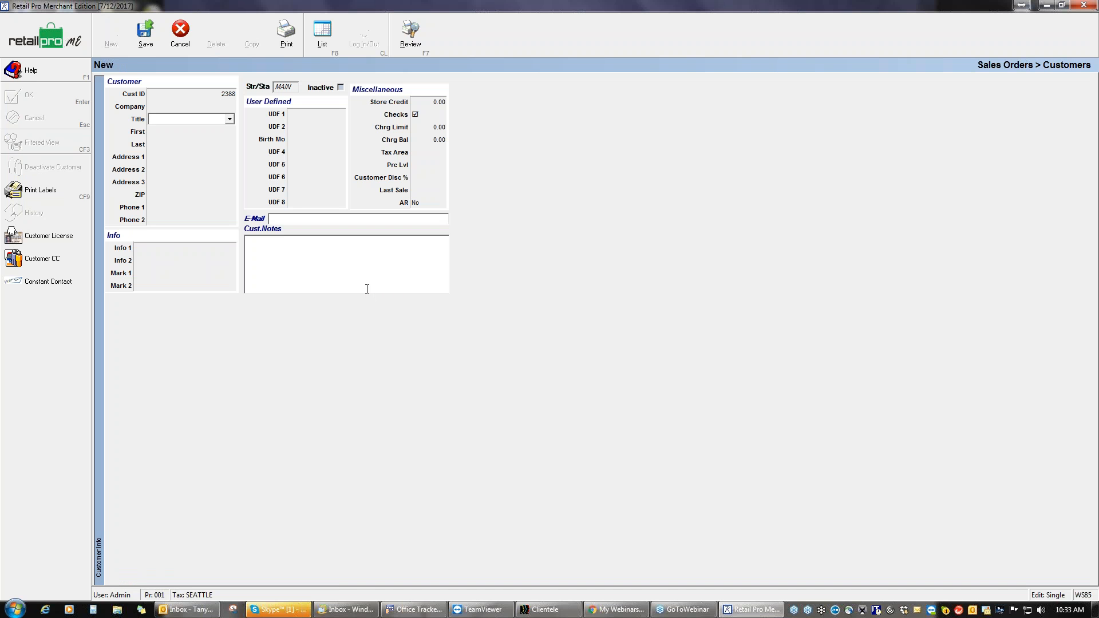
key(Tab)
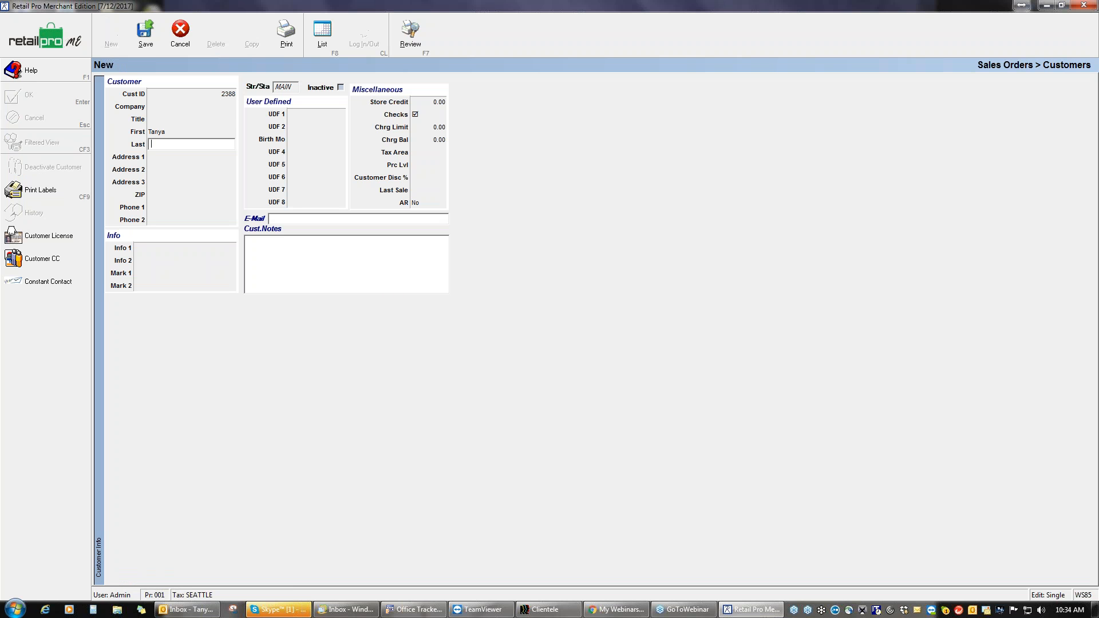
Step: Enter the customer's street address, city and ZIP, then save the record
key(Tab)
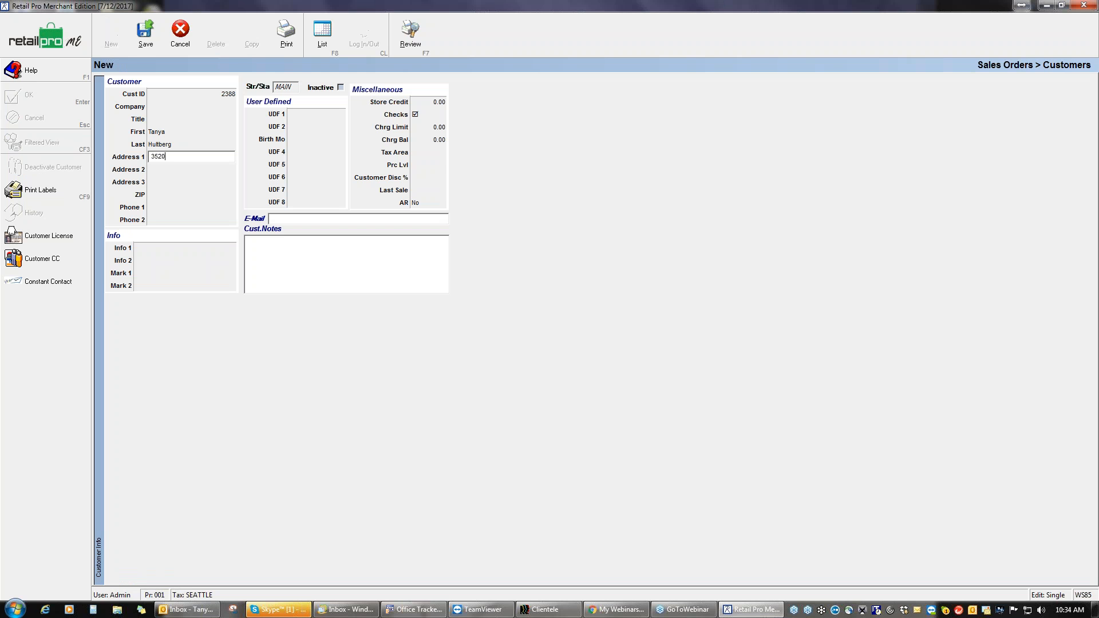
key(BackSpace)
key(BackSpace)
key(BackSpace)
key(Tab)
key(Tab)
key(Tab)
key(Tab)
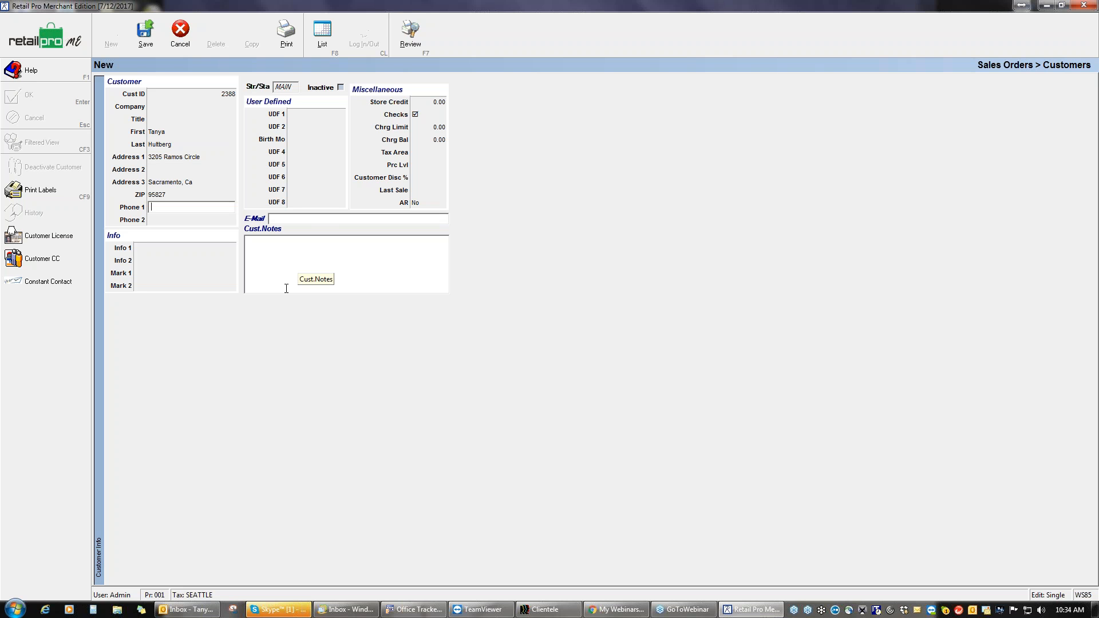
click(145, 33)
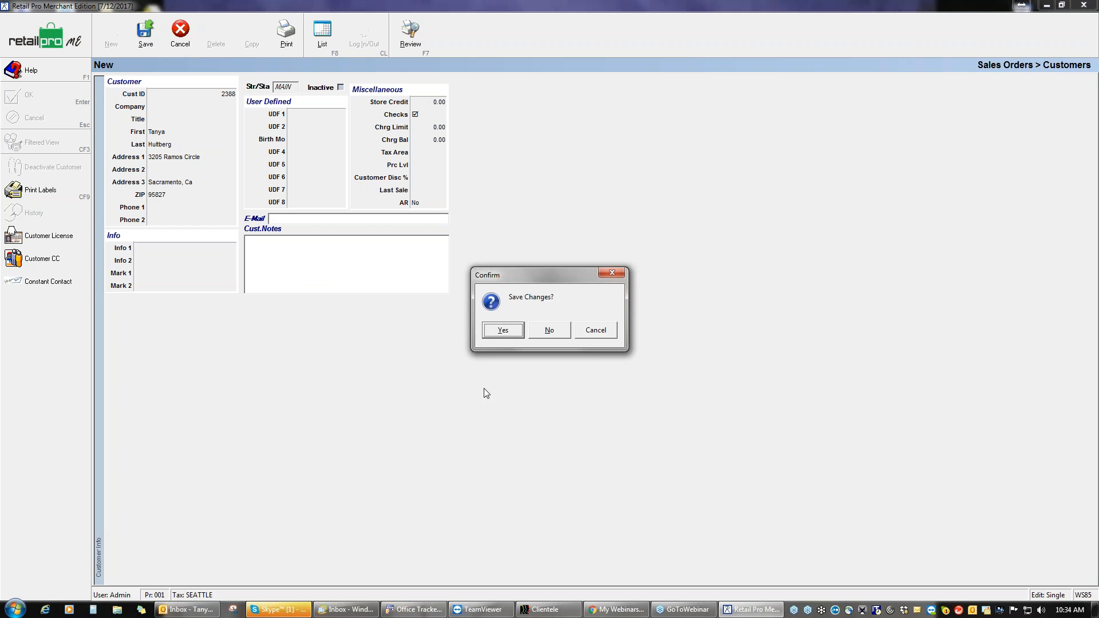
click(494, 333)
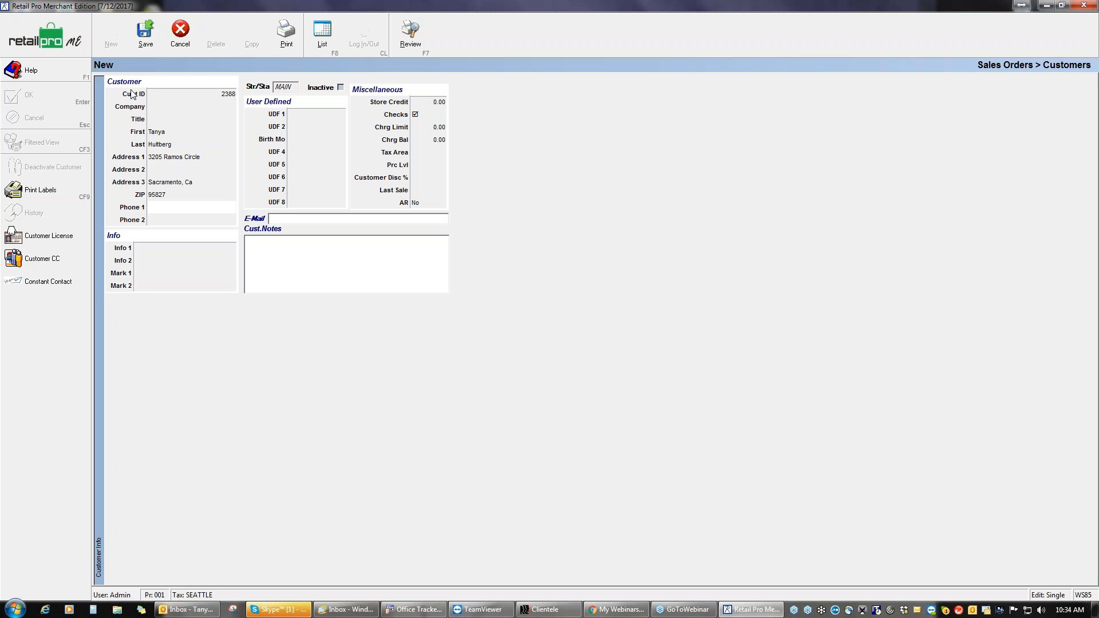
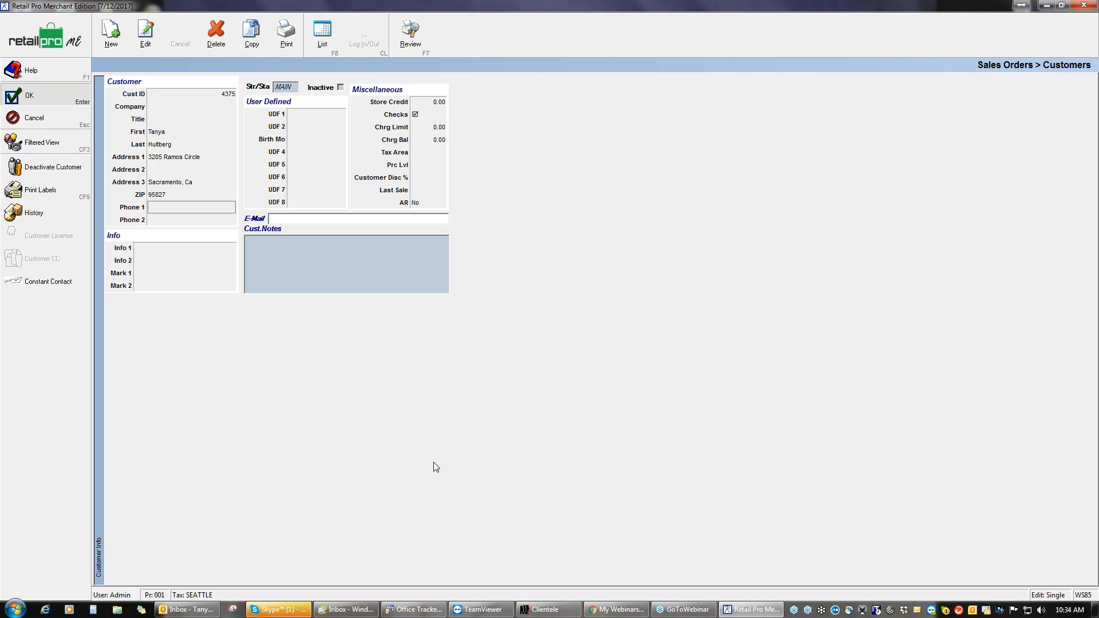
Step: Start a new layaway sales order from the customer record, billed to this customer
key(Return)
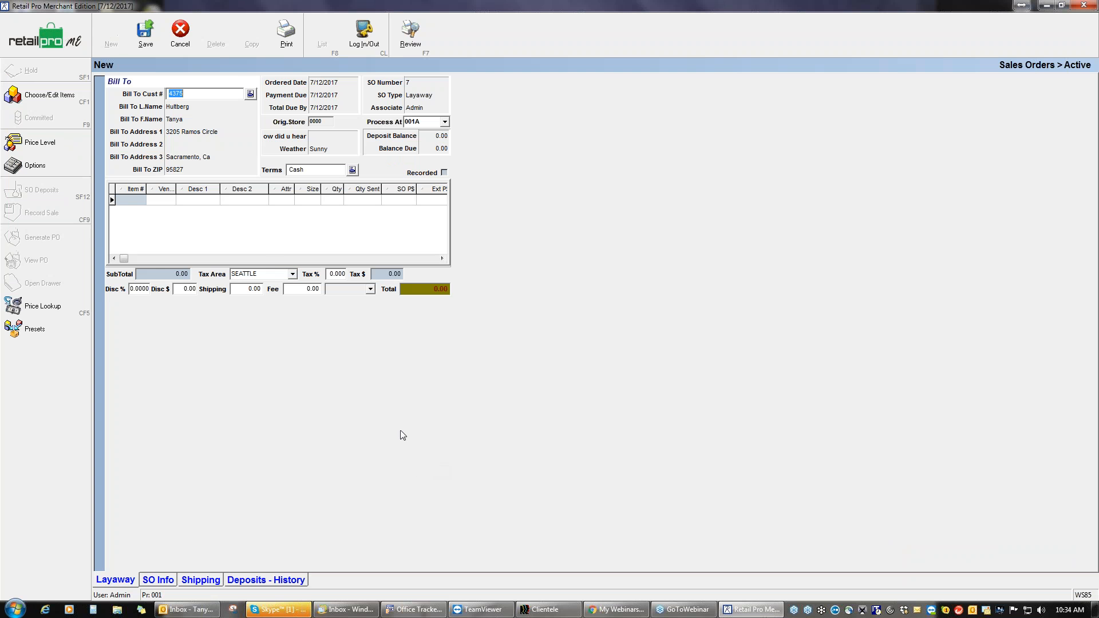
Step: Step through the pre-filled bill-to address fields to the order date fields
click(177, 110)
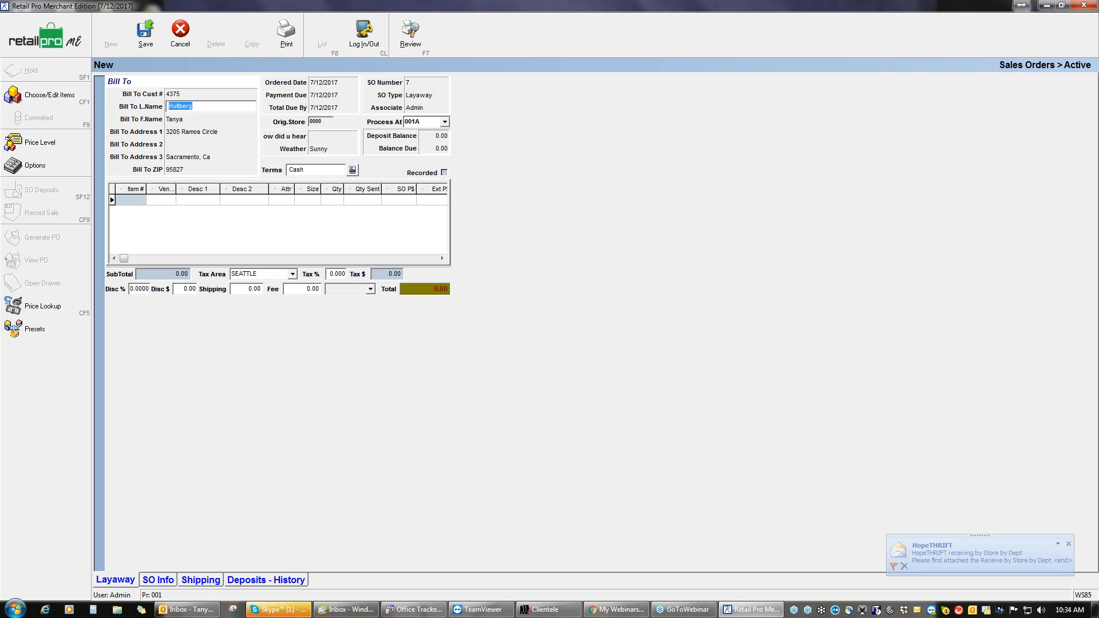
click(186, 118)
click(212, 132)
click(212, 156)
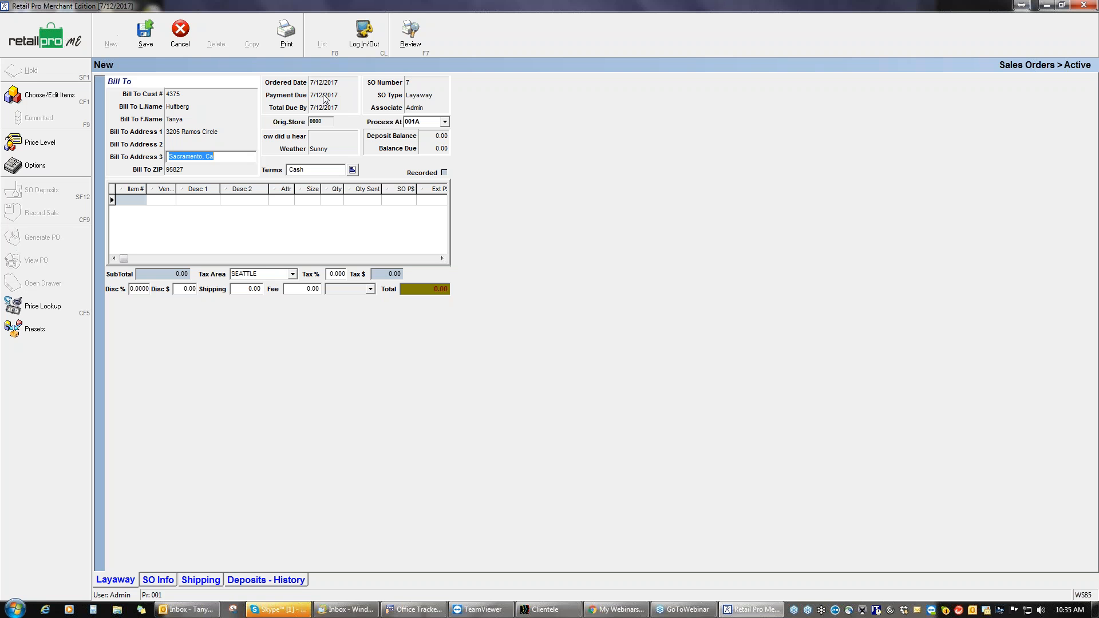
key(Tab)
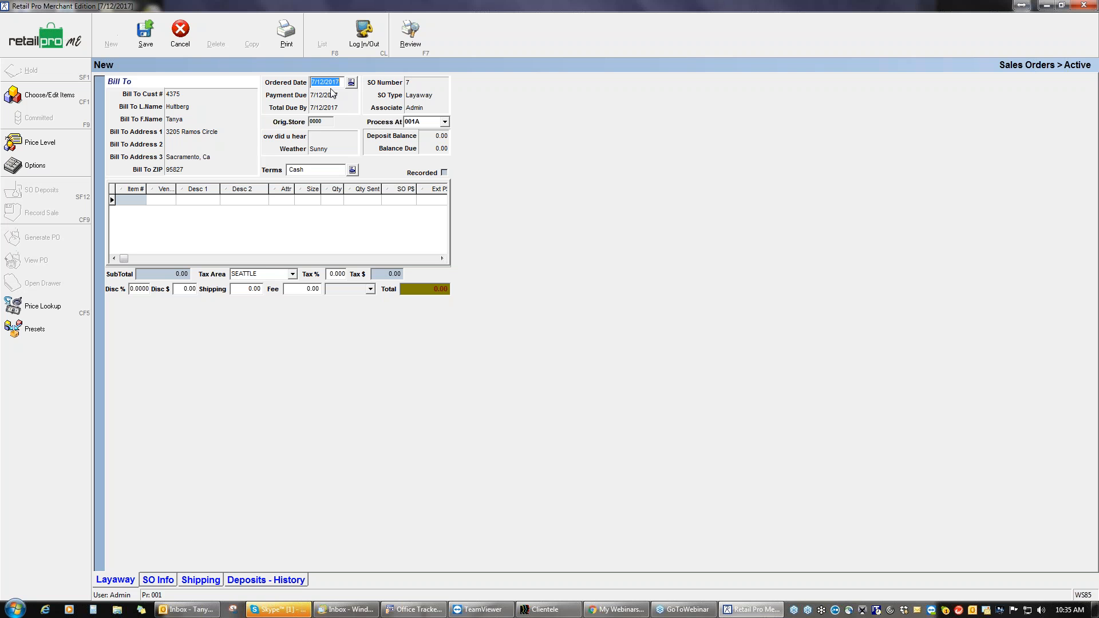
Step: Set Payment Due to +30 days (8/11/2017) and Total Due By to +60 days
click(329, 96)
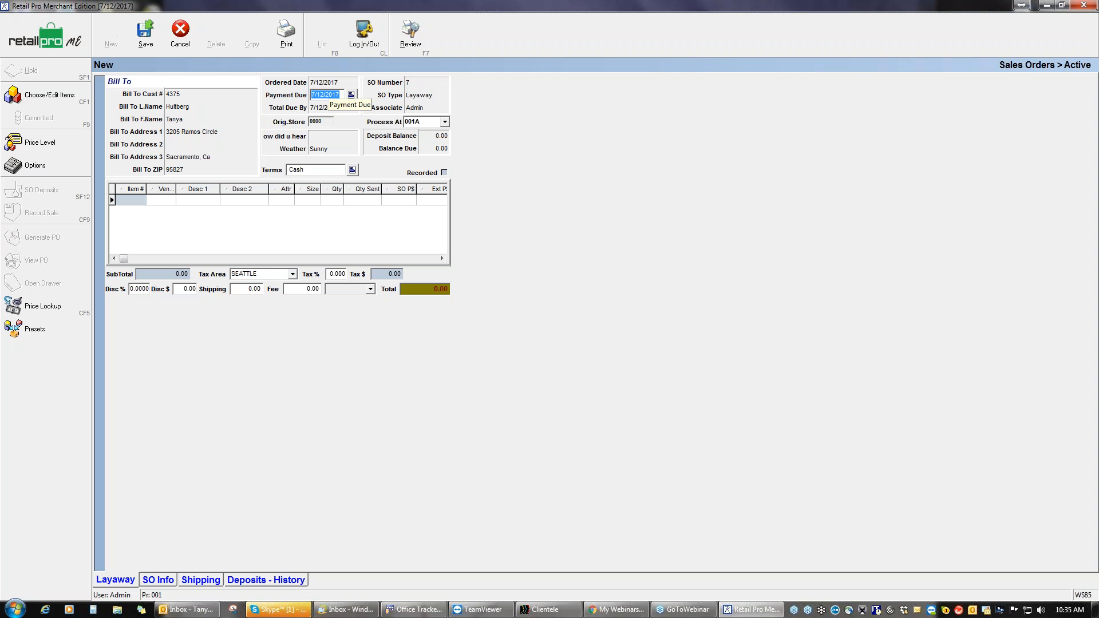
text(+30)
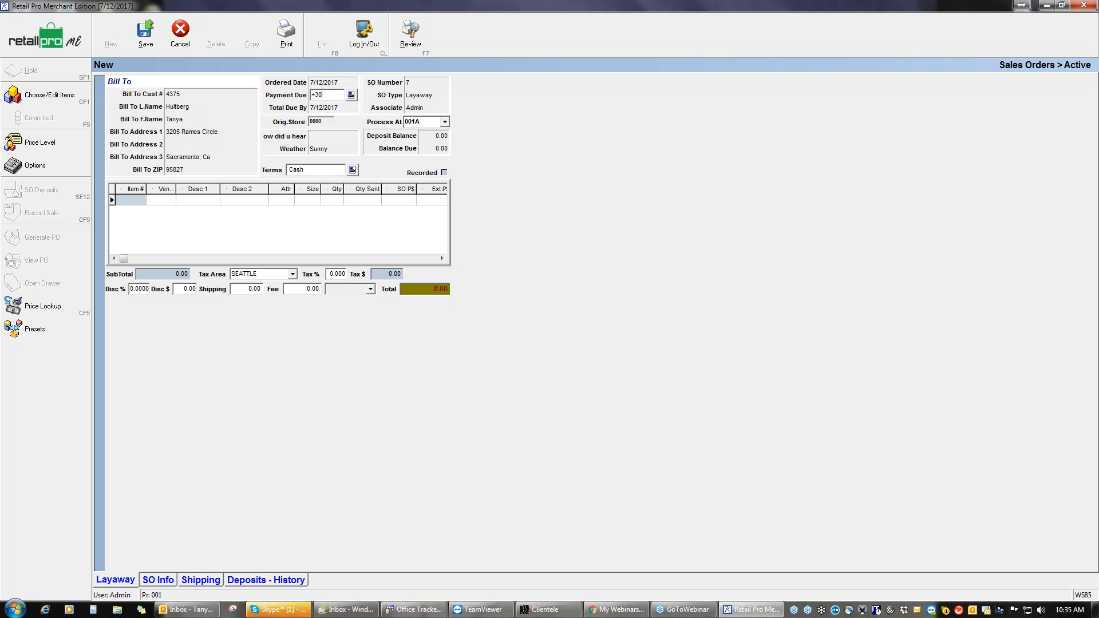
key(Return)
key(Tab)
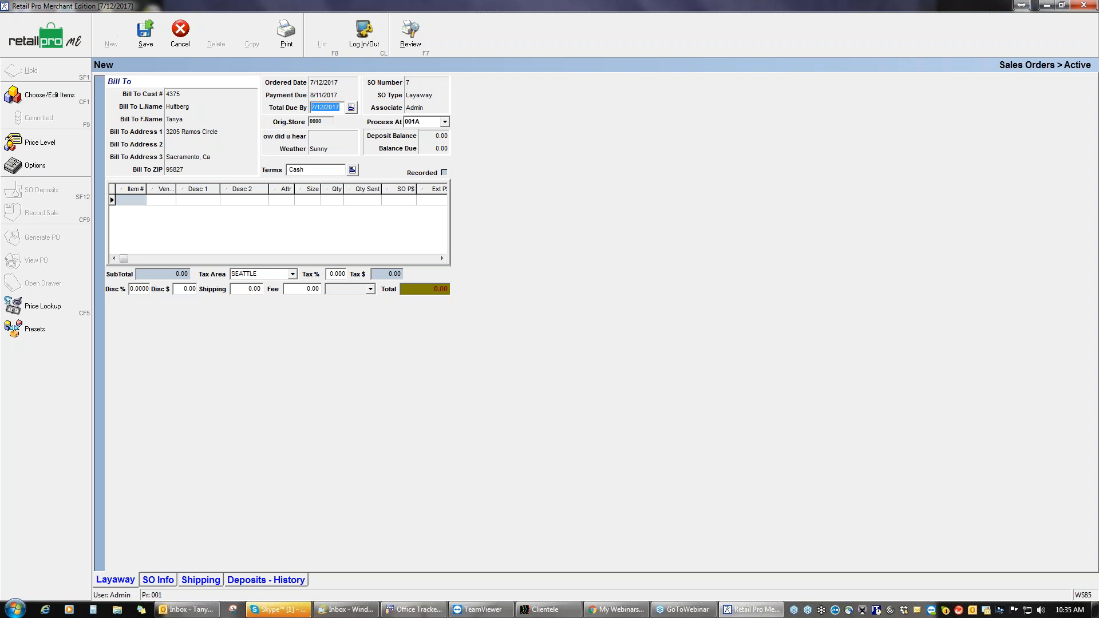
text(+60)
key(Return)
Step: Check the calendar and keep 9/10/2017 as the Total Due By date
click(352, 108)
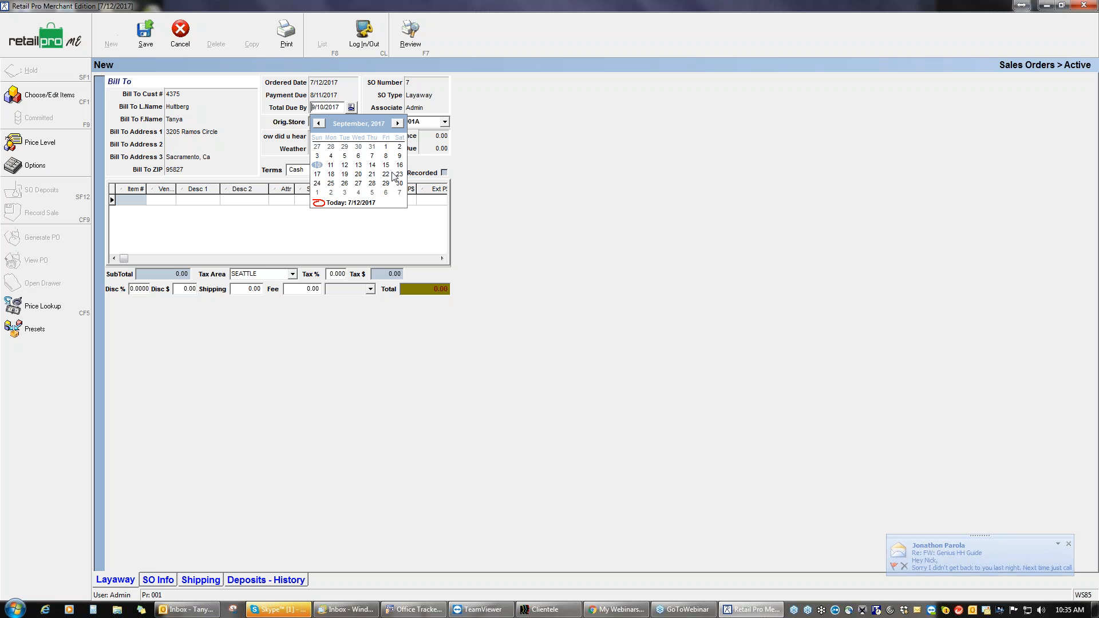
click(397, 123)
click(319, 123)
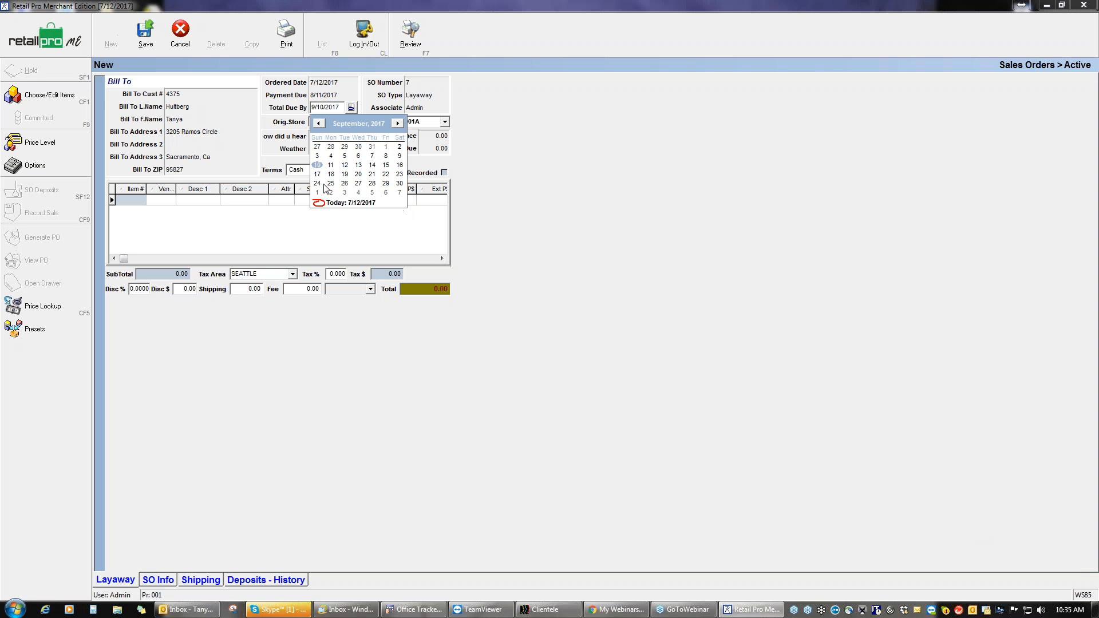
click(318, 166)
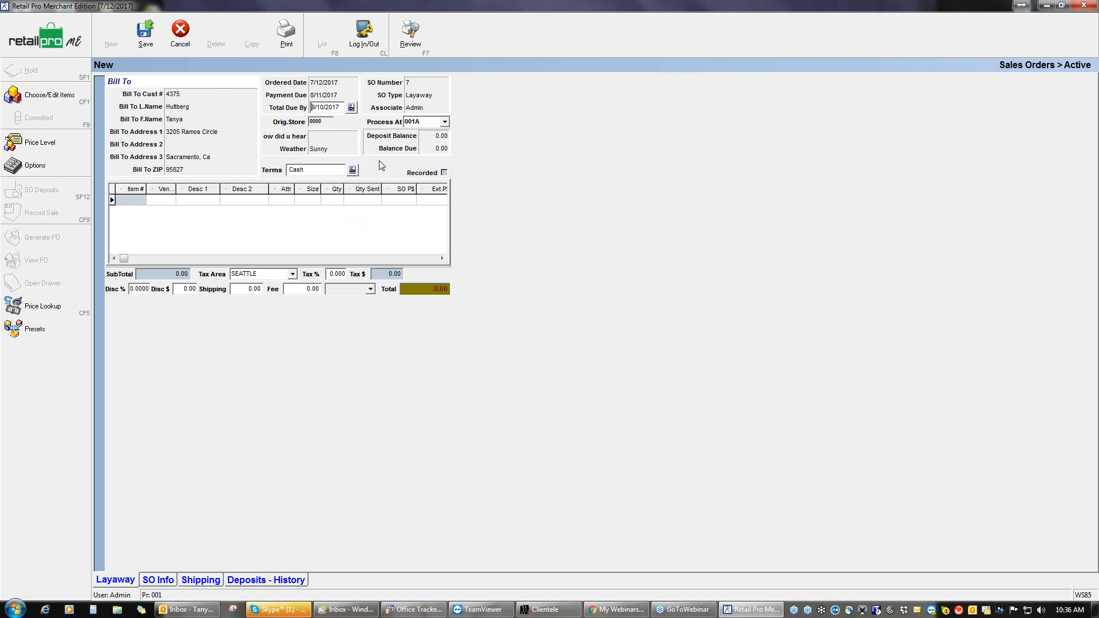
Step: Set the how-did-you-hear source to Walk By
click(338, 143)
click(352, 137)
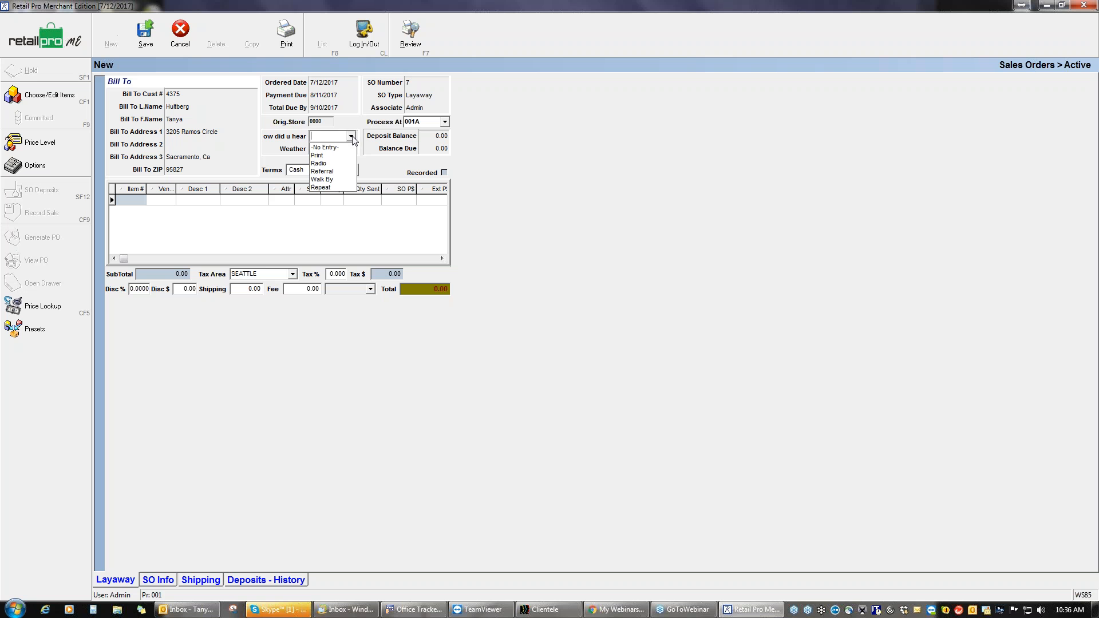
click(331, 179)
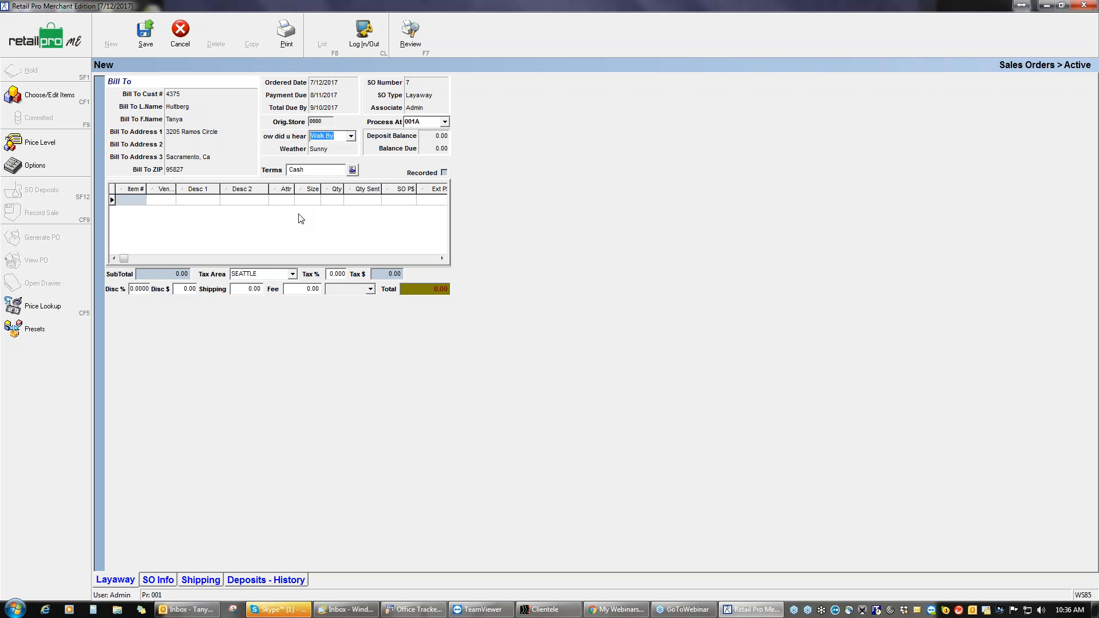
click(133, 201)
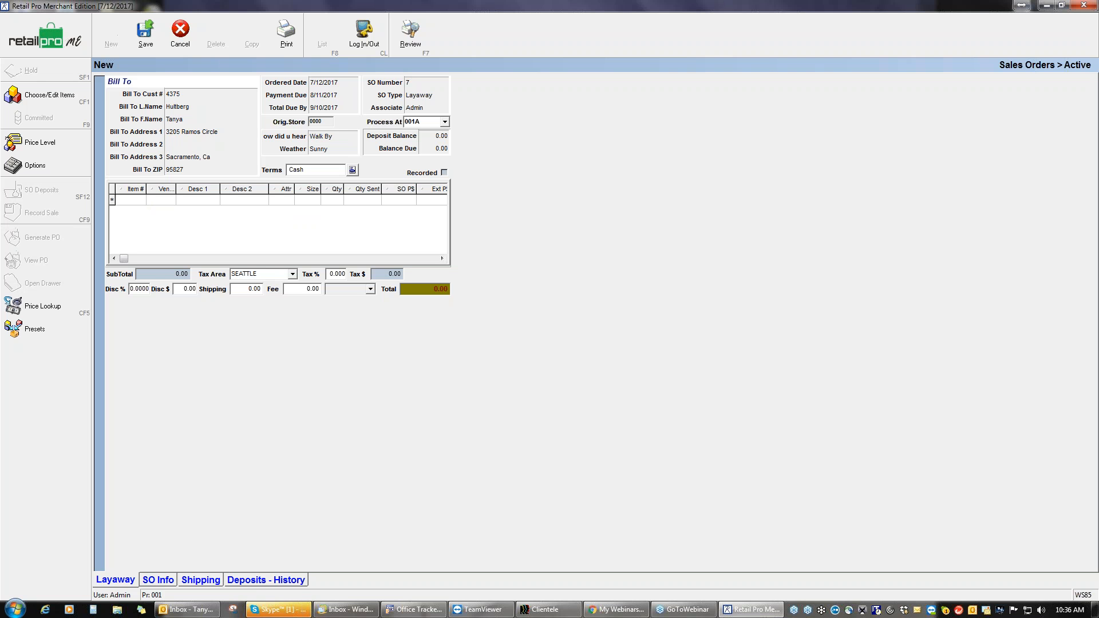
Step: Add items 15, 96 and 104 to the layaway and save it at 481.80 due
text(15)
key(Return)
text(96)
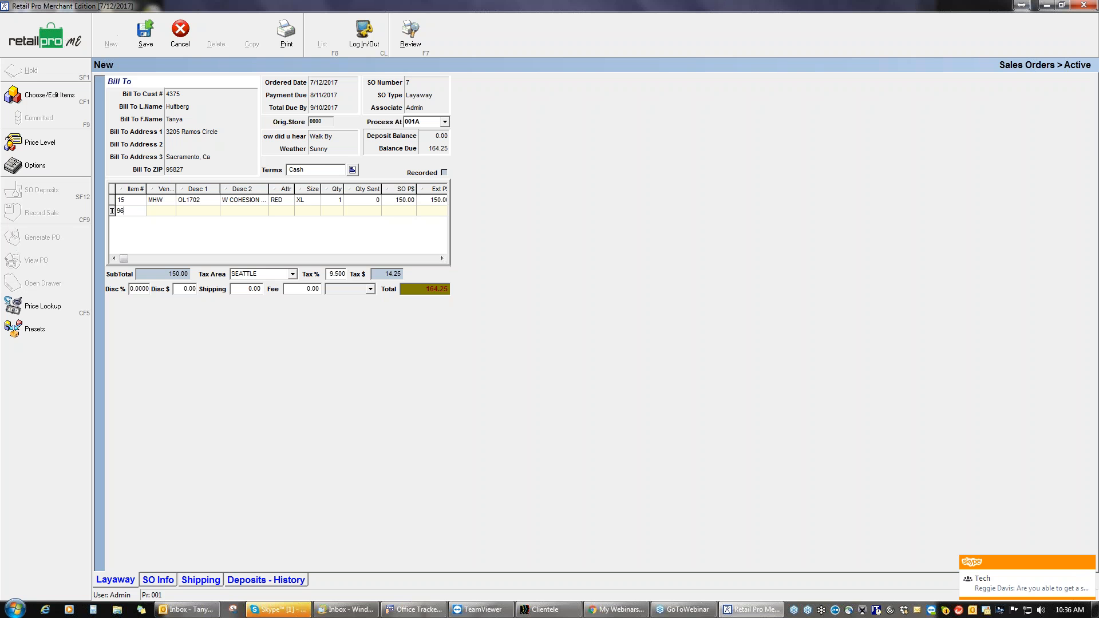
key(Return)
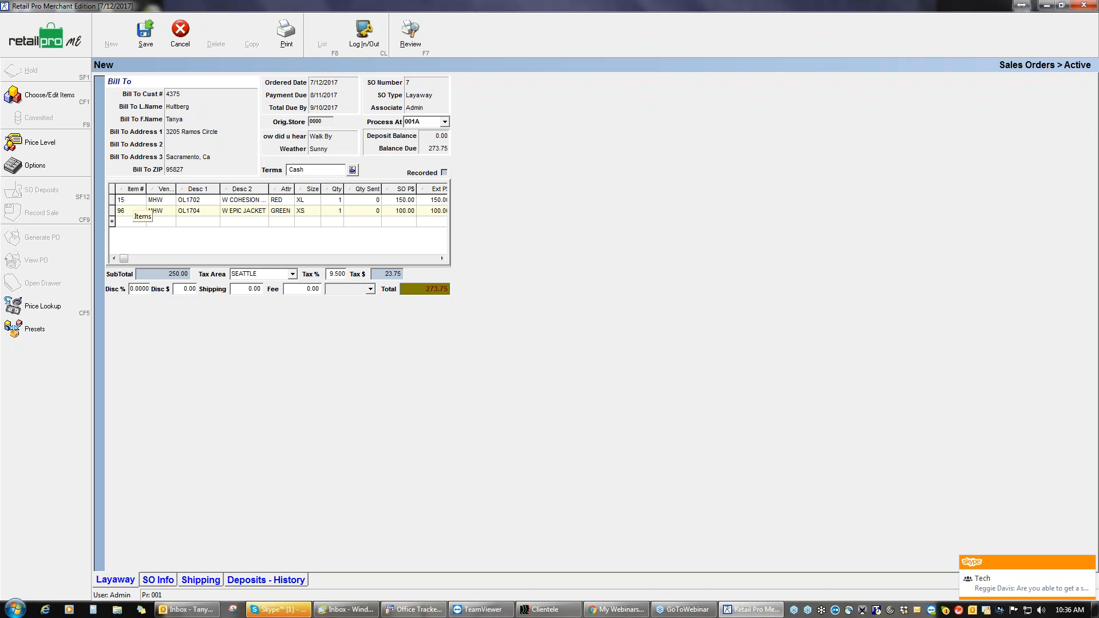
text(104)
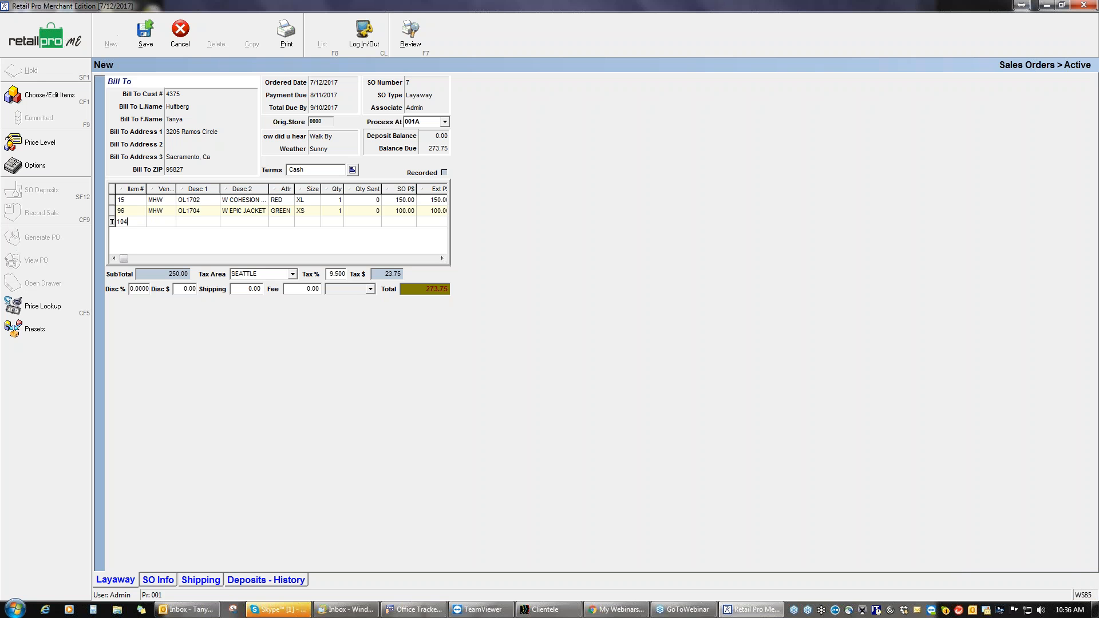
key(Return)
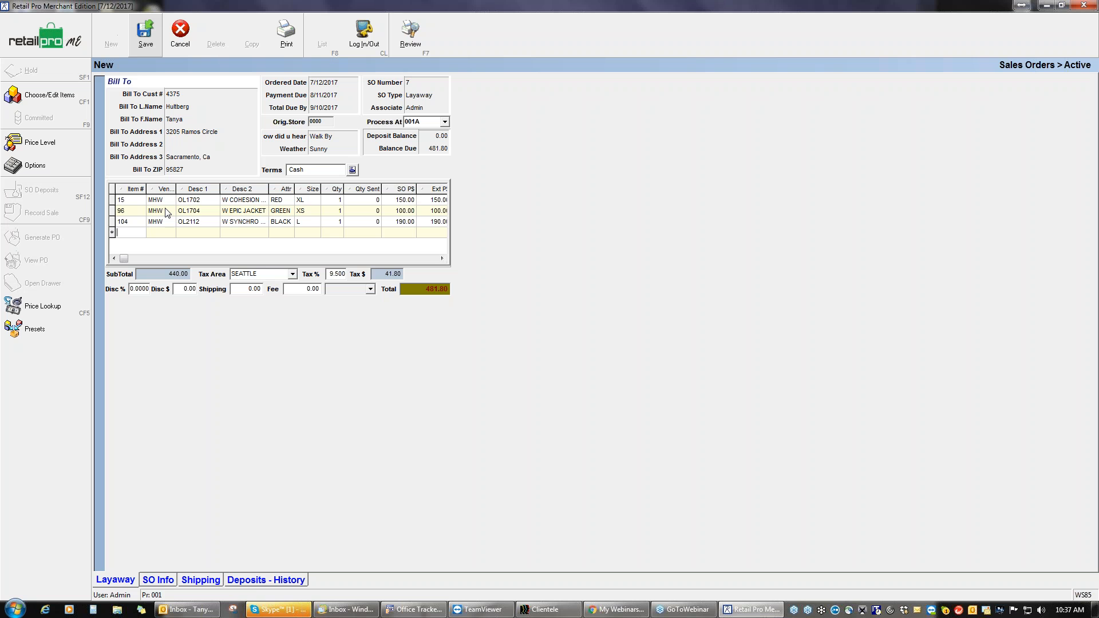
key(alt+s)
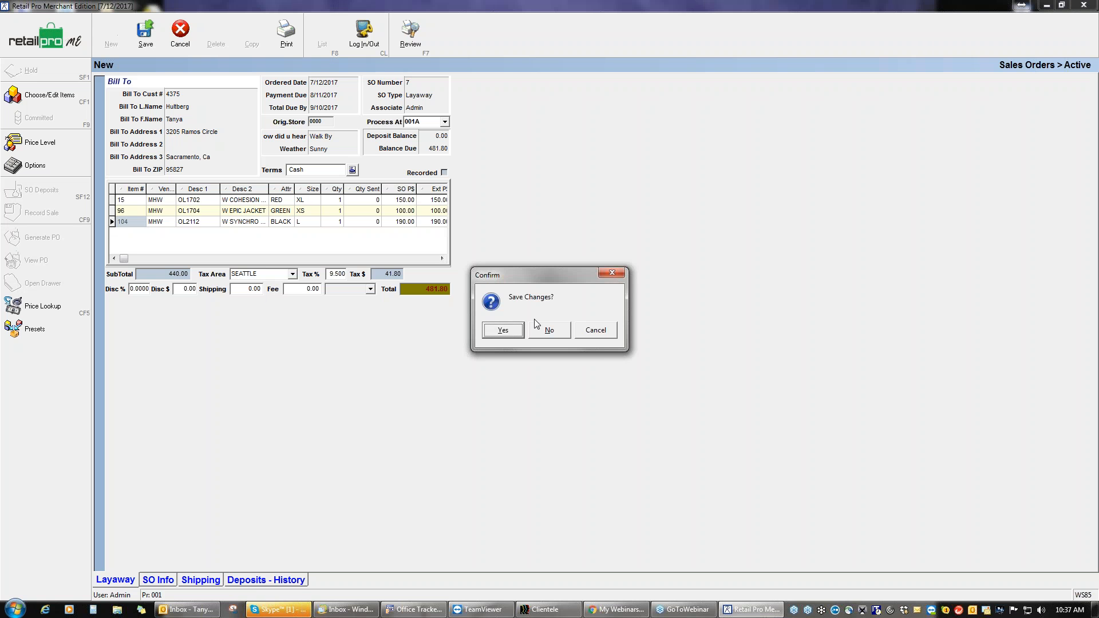
click(502, 330)
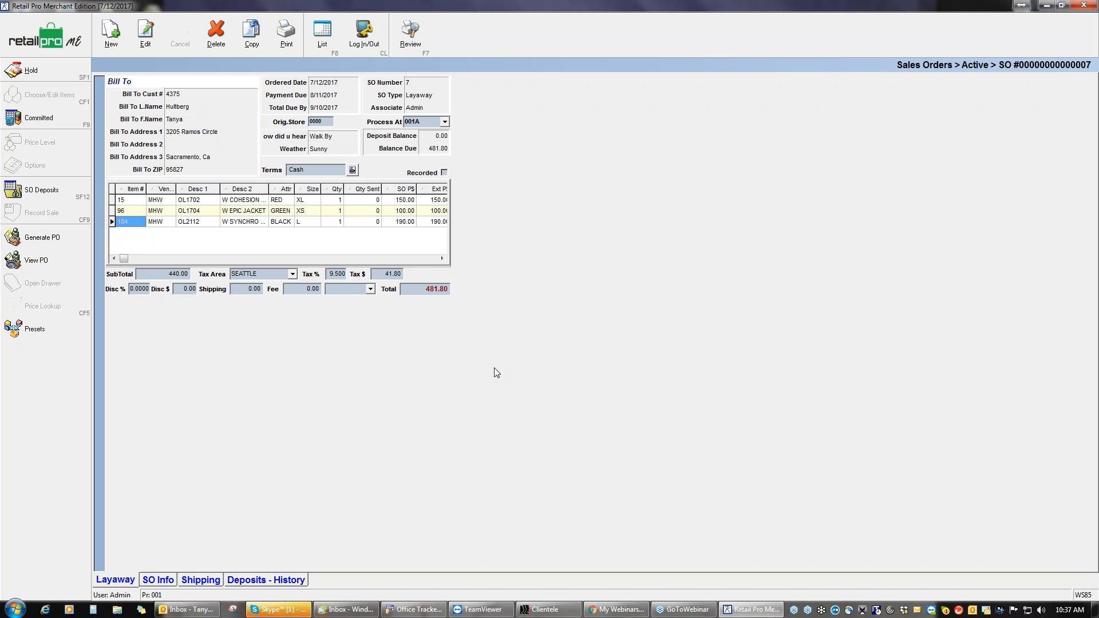
Step: Record a 120.45 cash SO deposit on the layaway, leaving 361.35 due
click(59, 195)
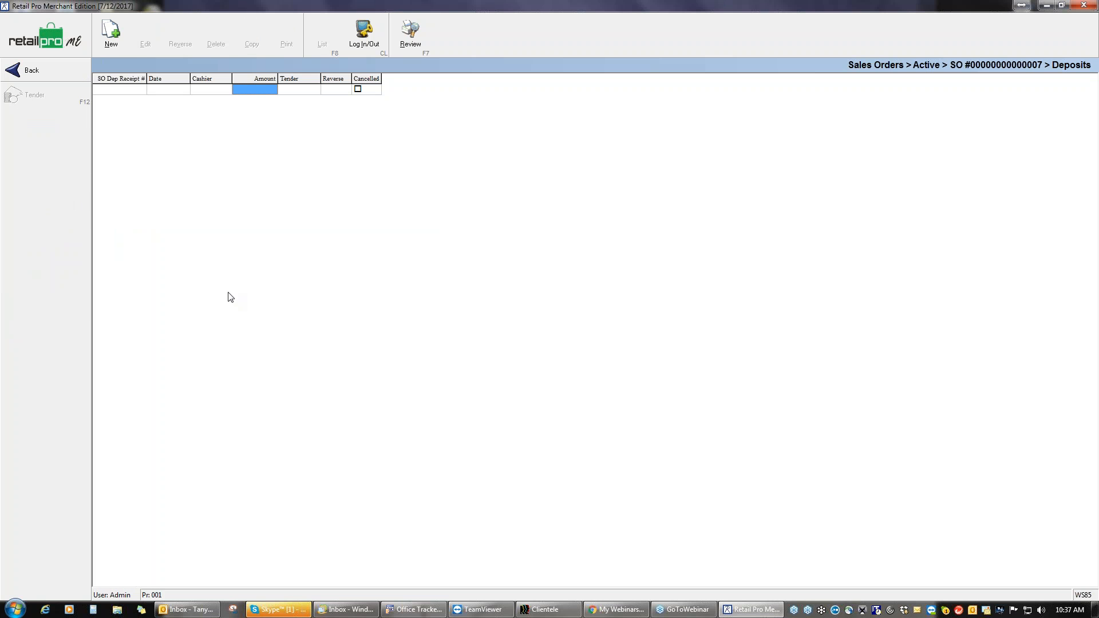
click(118, 43)
key(Return)
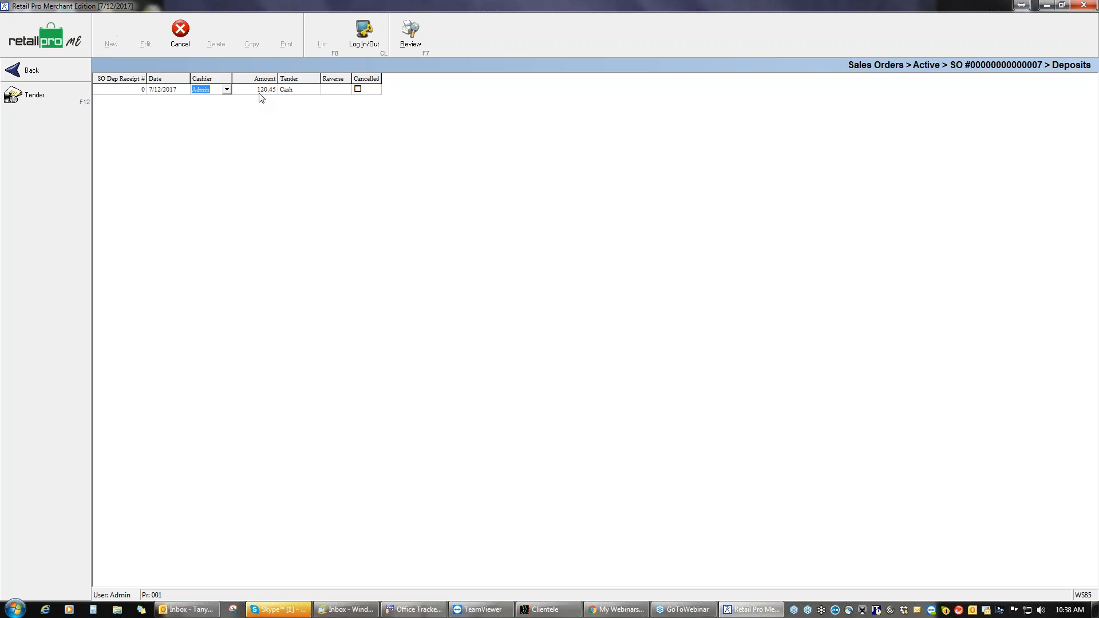
click(60, 96)
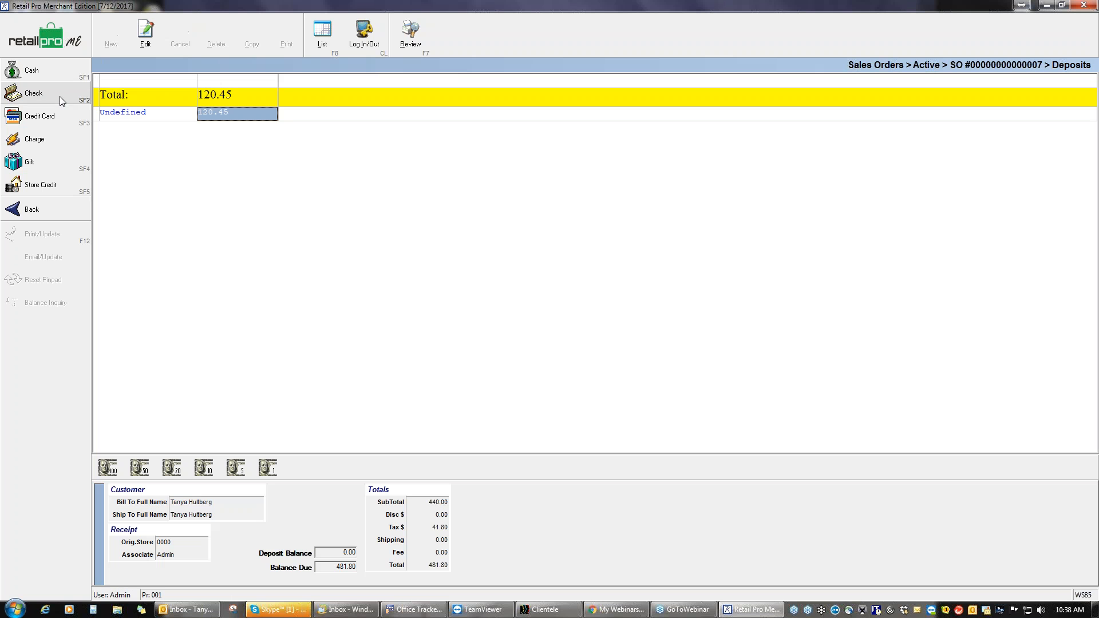
click(43, 75)
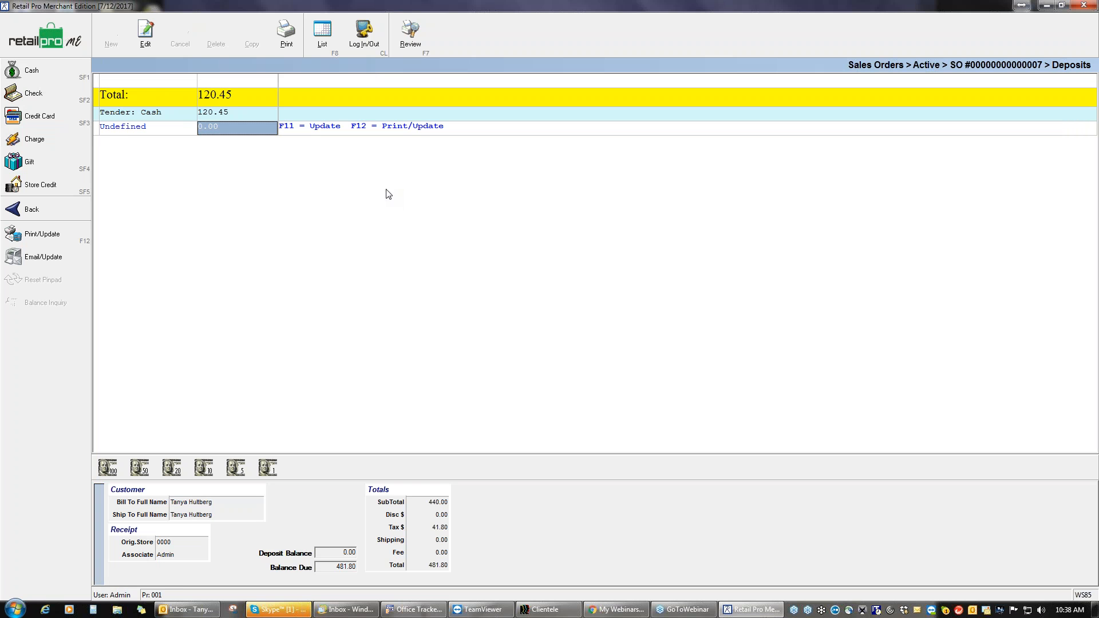
key(F11)
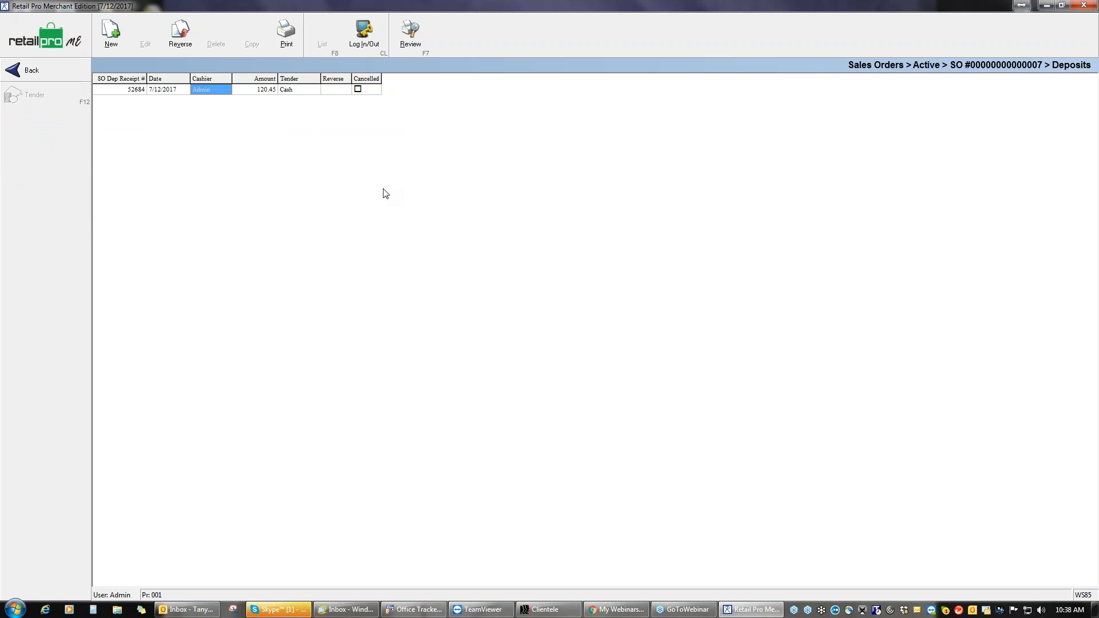
click(56, 69)
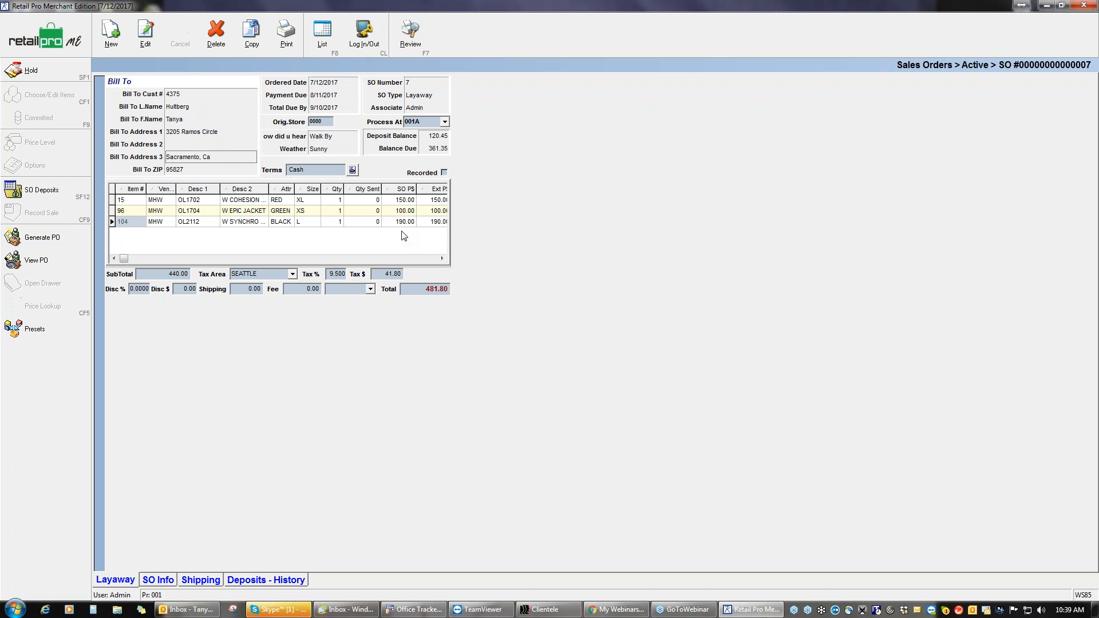
Step: Review SO 6 in the active sales orders, then close Sales Orders to the home screen
click(323, 39)
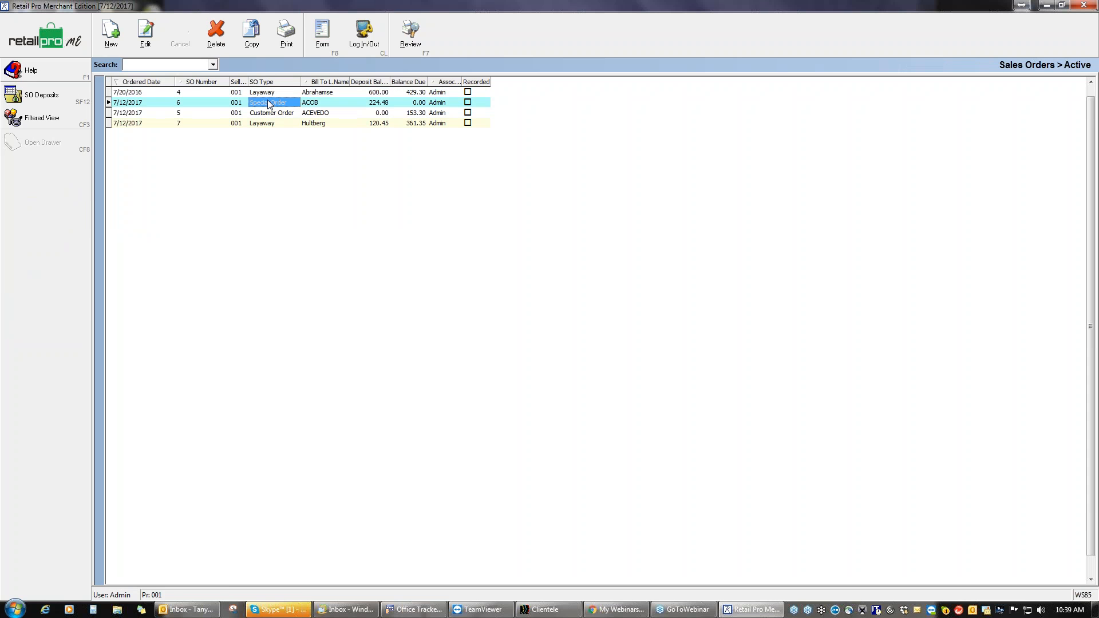
click(322, 38)
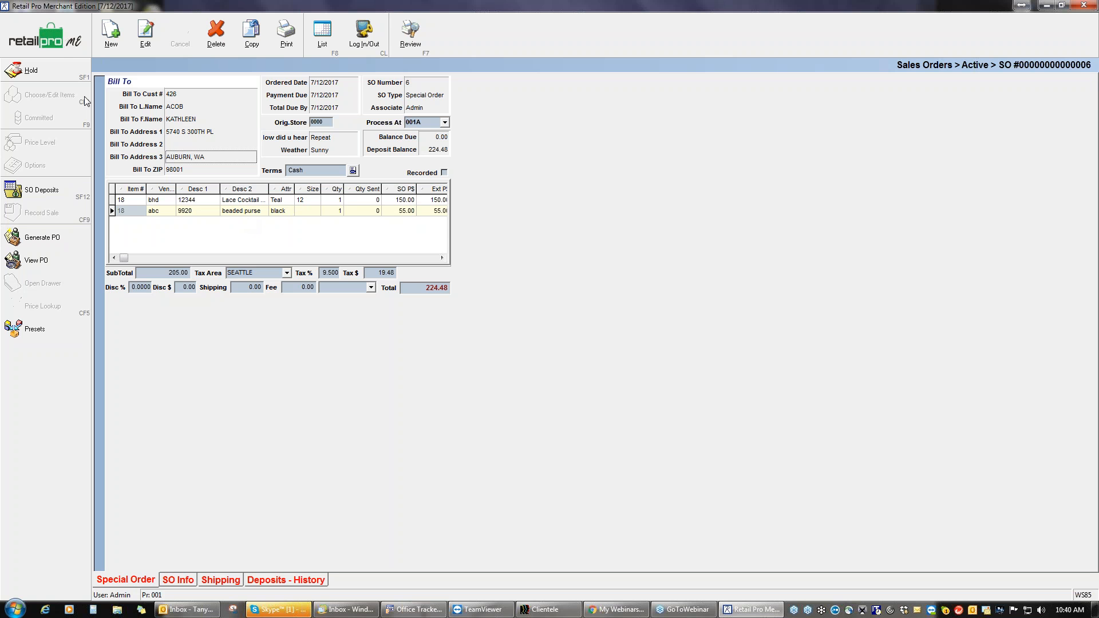
key(F8)
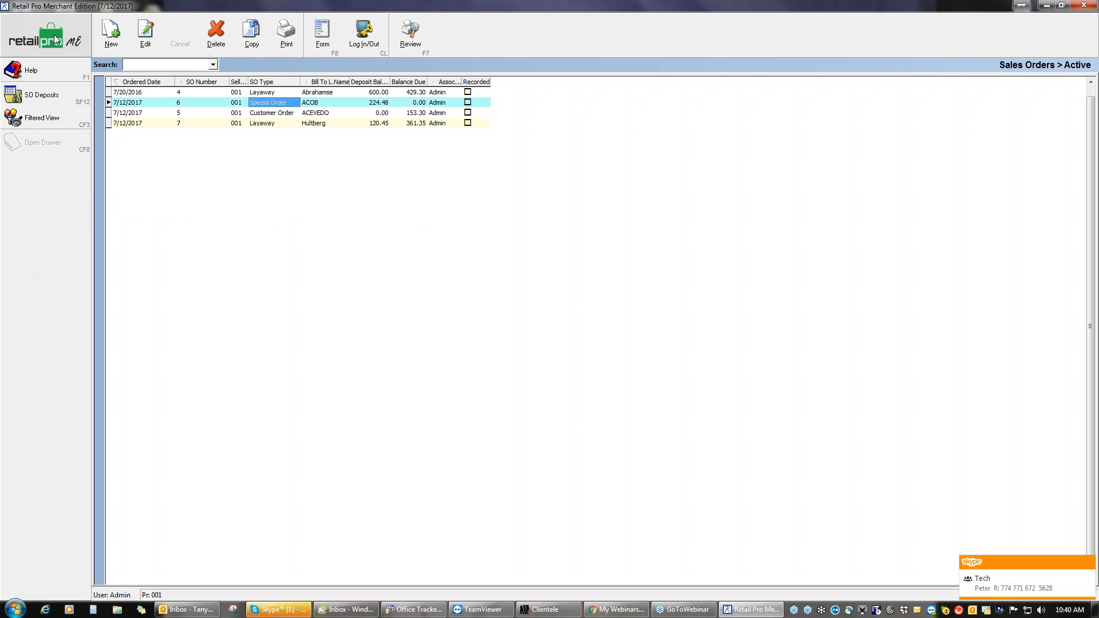
click(55, 40)
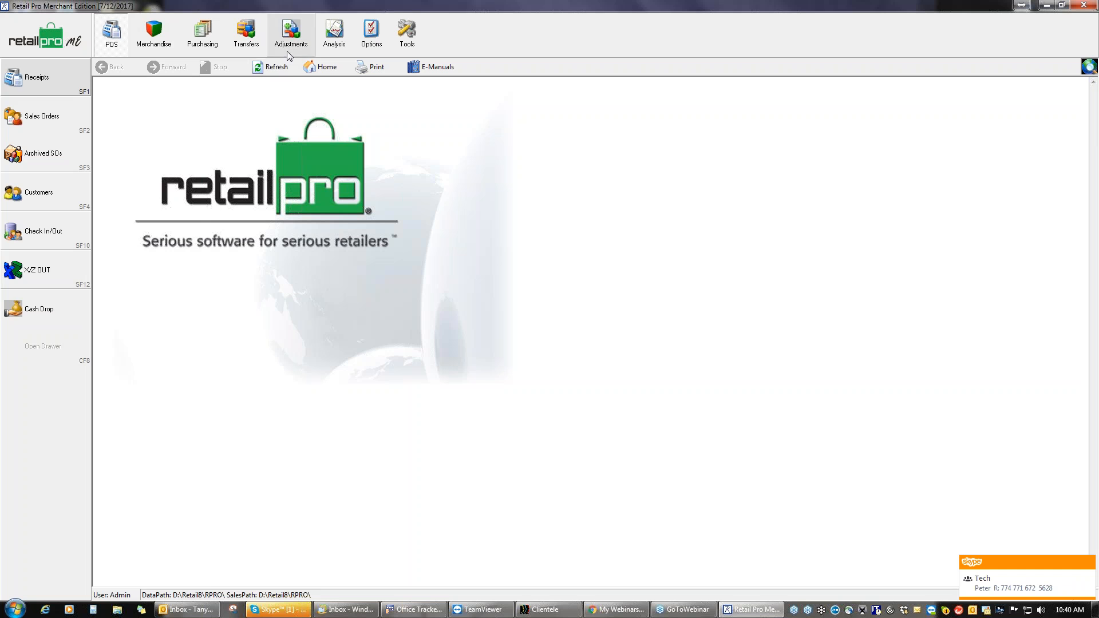
Step: Open Analysis > Reports and select the SO: Committed Merchandise summary report
click(335, 37)
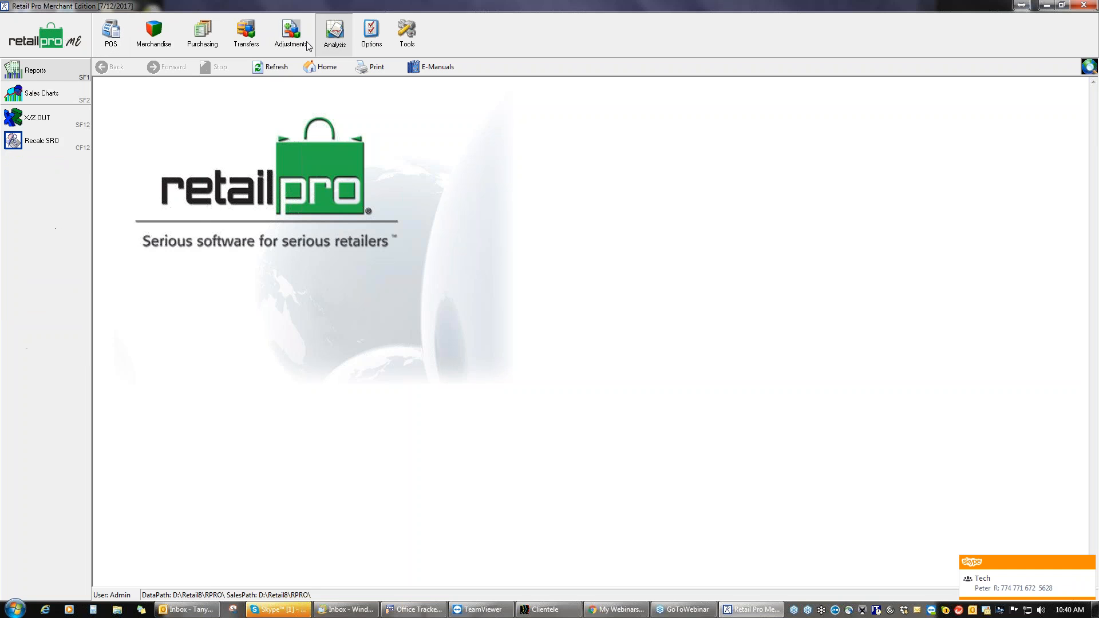
click(59, 70)
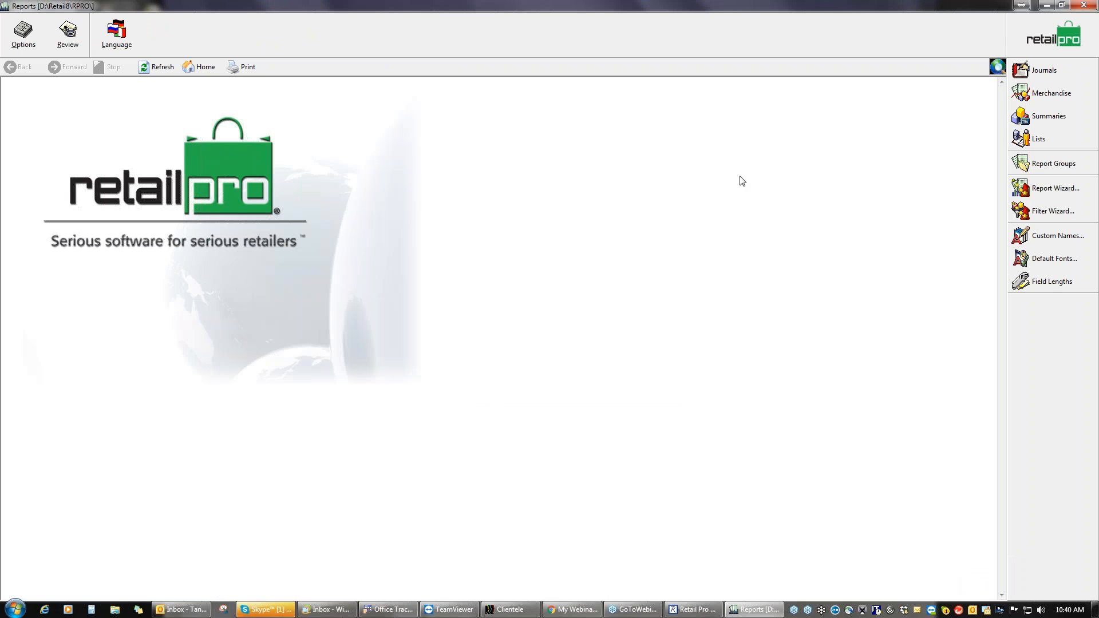
click(1044, 70)
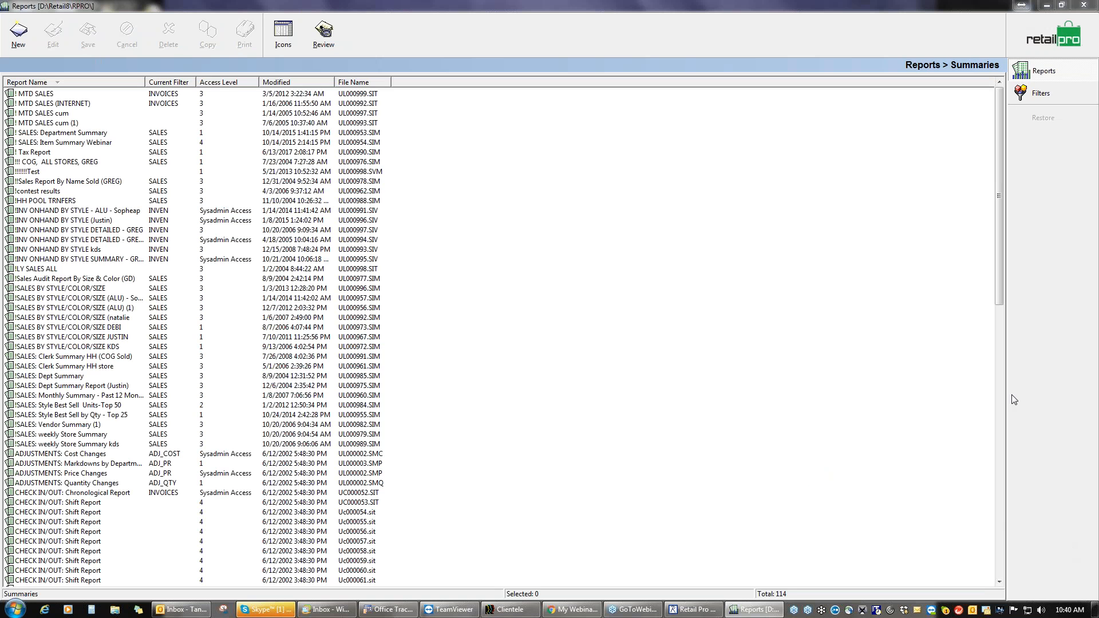
drag(1000, 253, 996, 544)
click(996, 548)
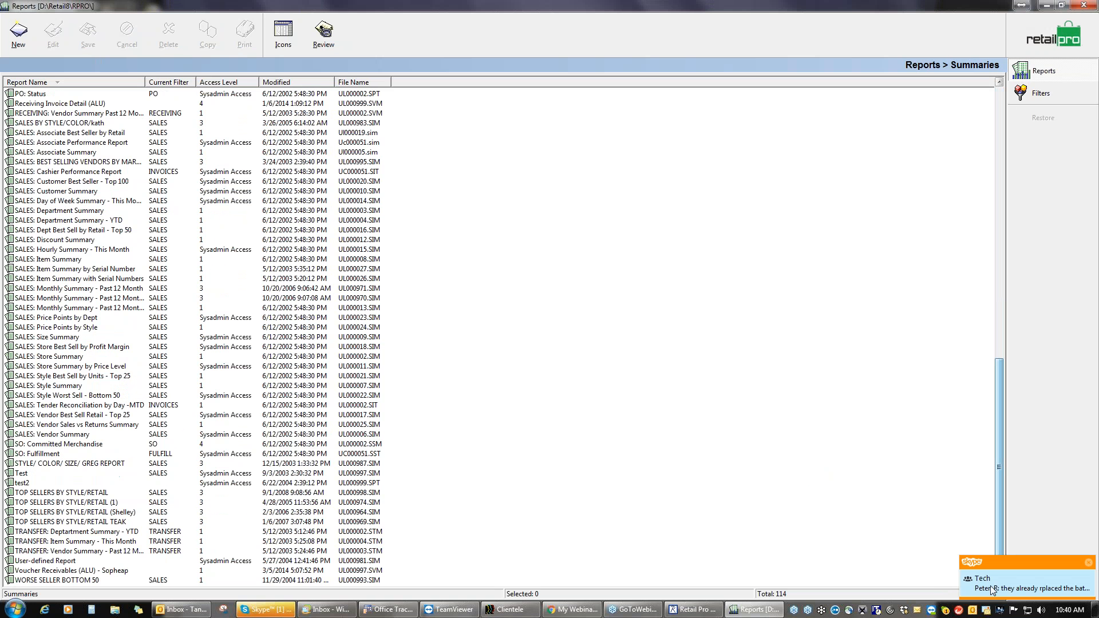
click(47, 445)
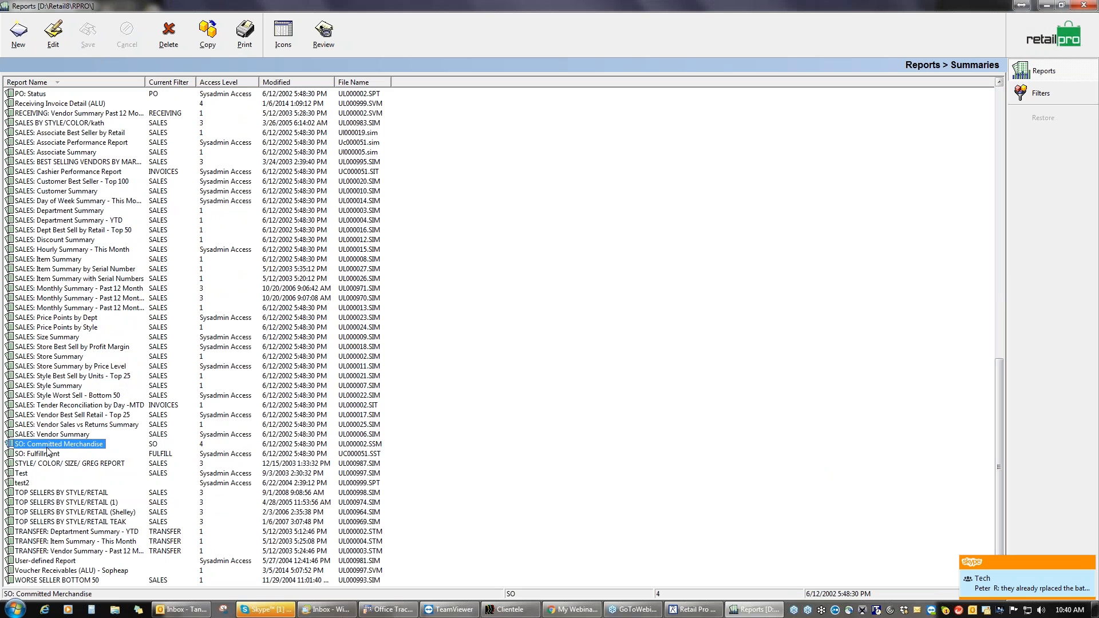
Step: Preview the report, close it without saving, and close the Reports window
click(244, 33)
click(663, 448)
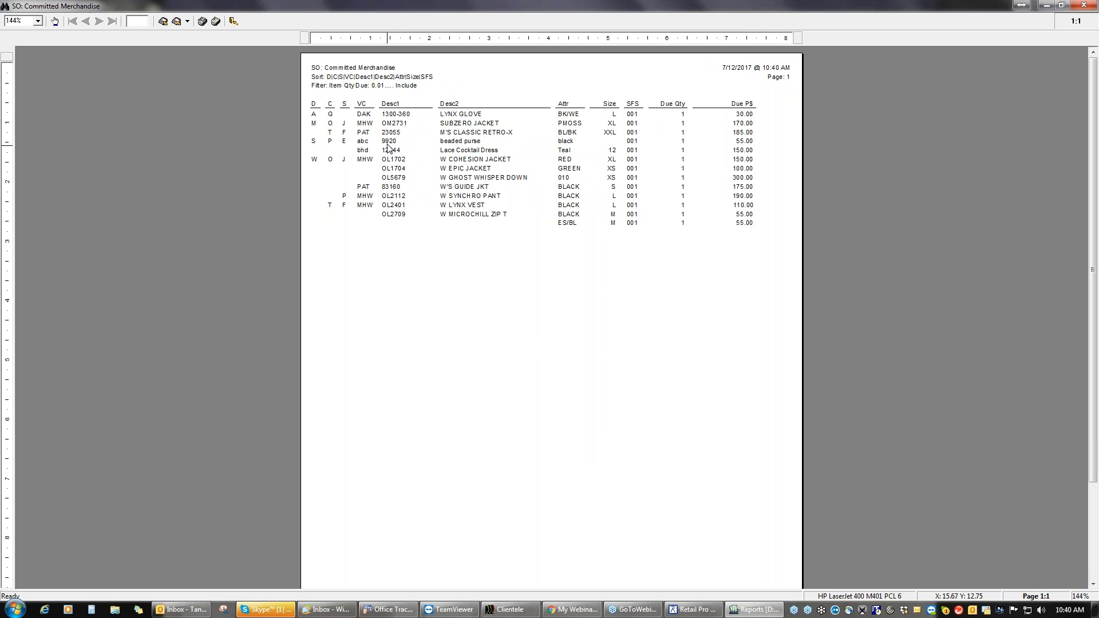
click(1084, 5)
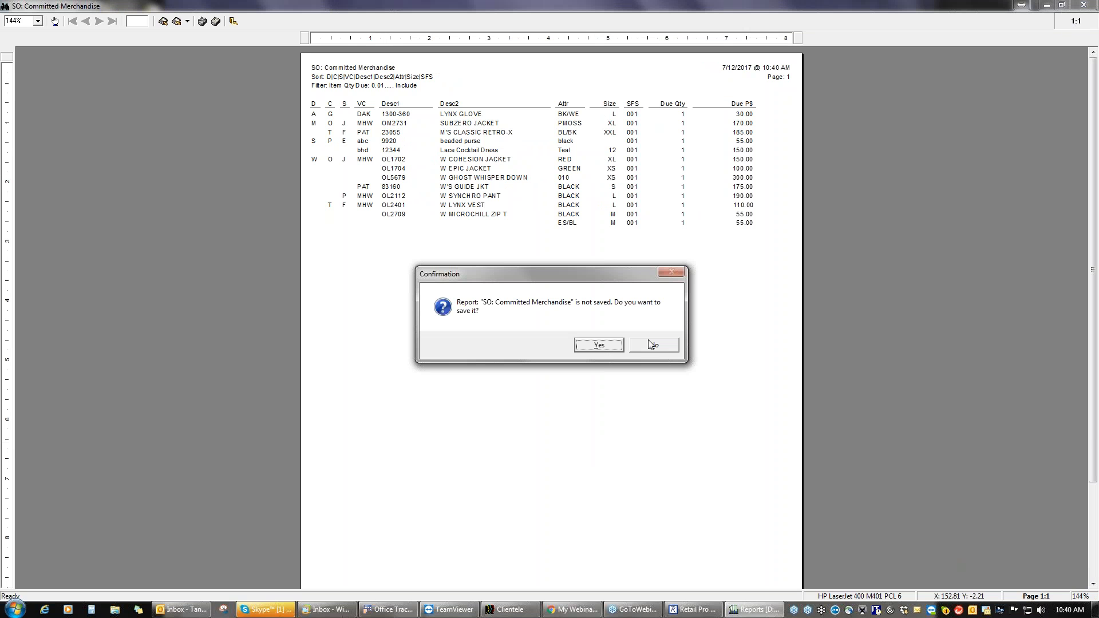
click(661, 349)
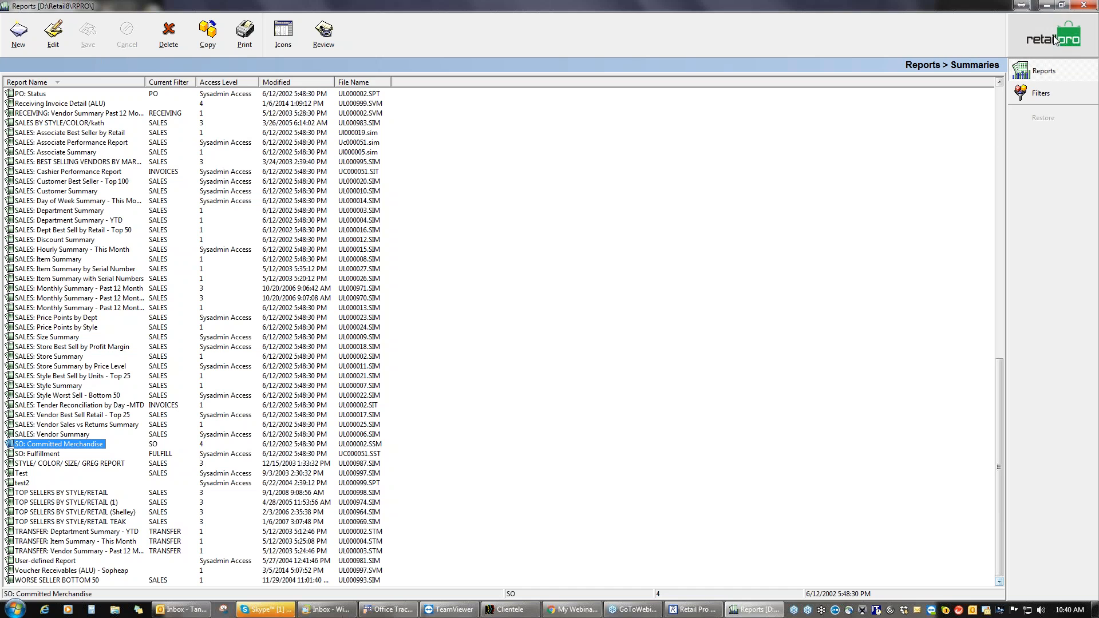
click(1086, 6)
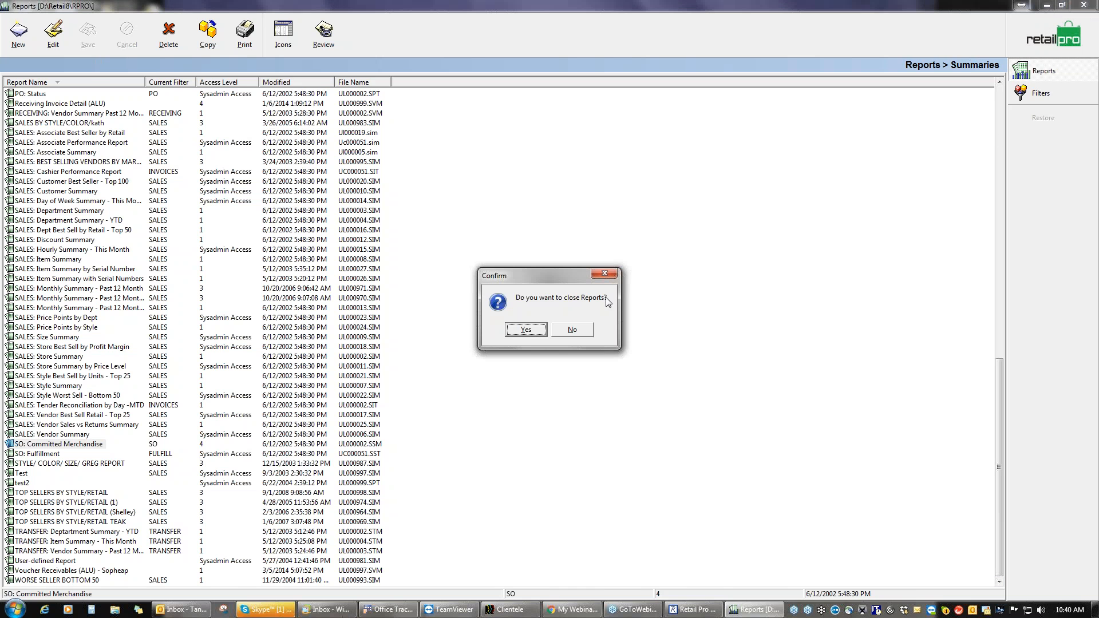
click(525, 331)
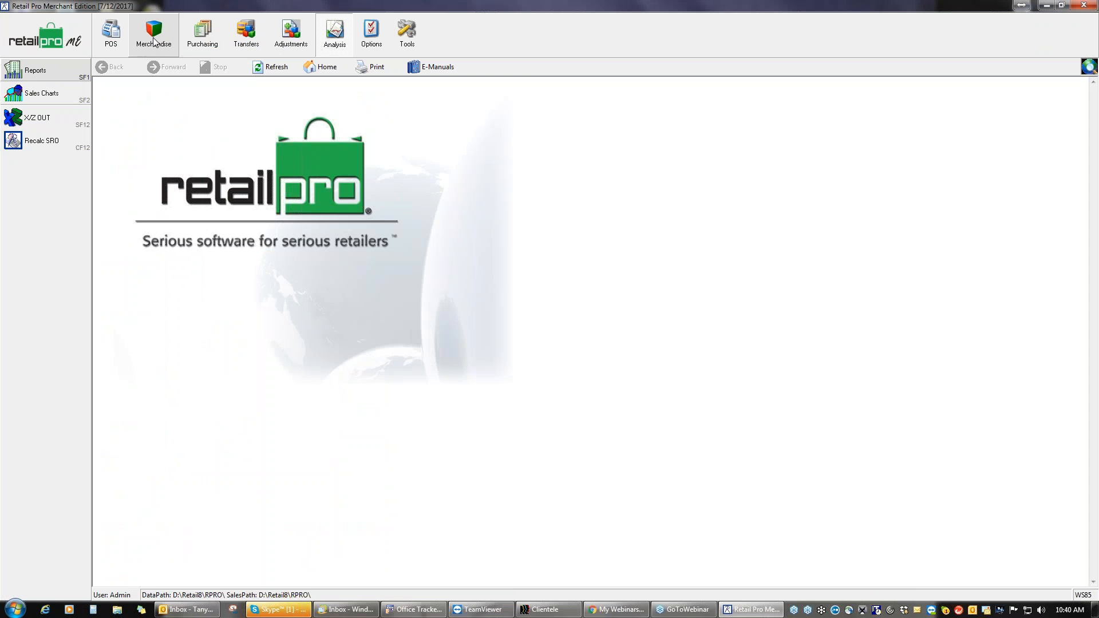
Step: Start a new inventory item in department WAW with vendor BD (Black Diamond)
click(203, 35)
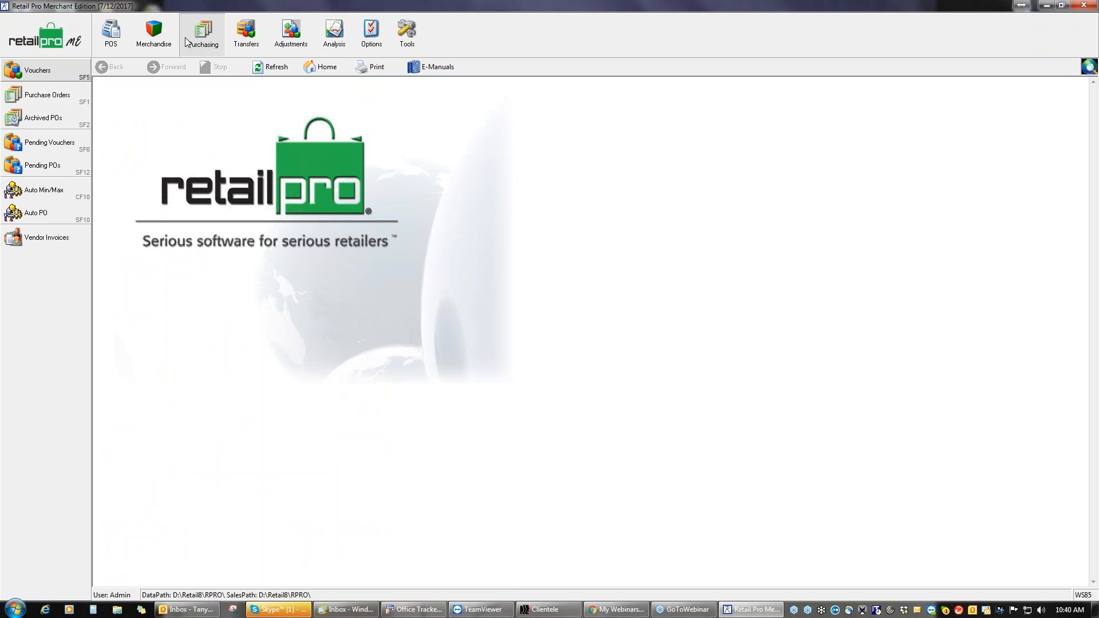
click(154, 33)
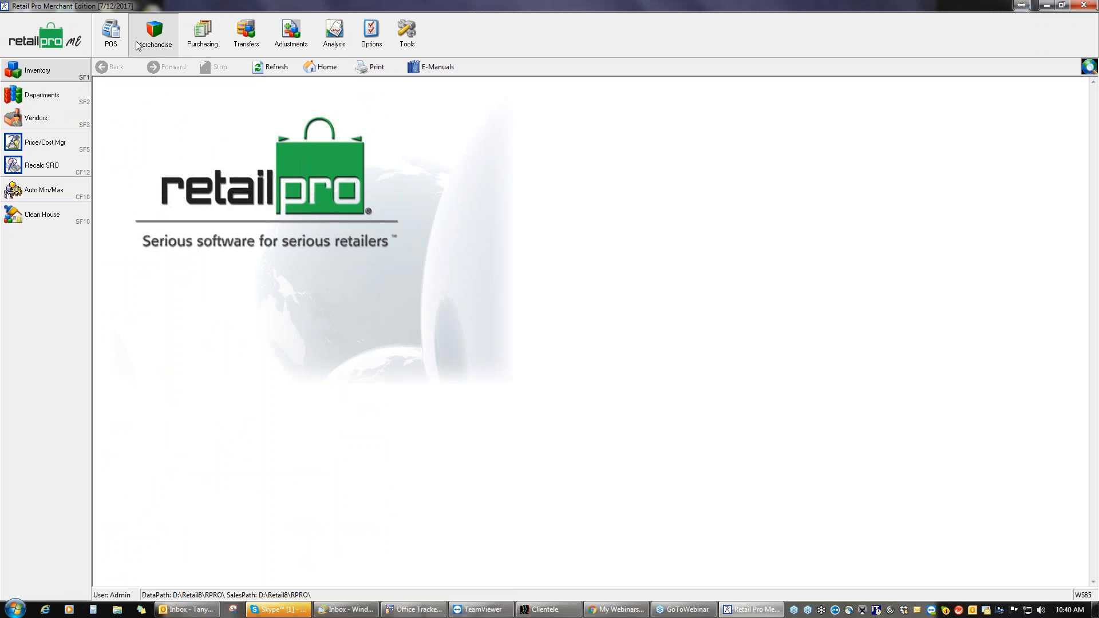
click(45, 73)
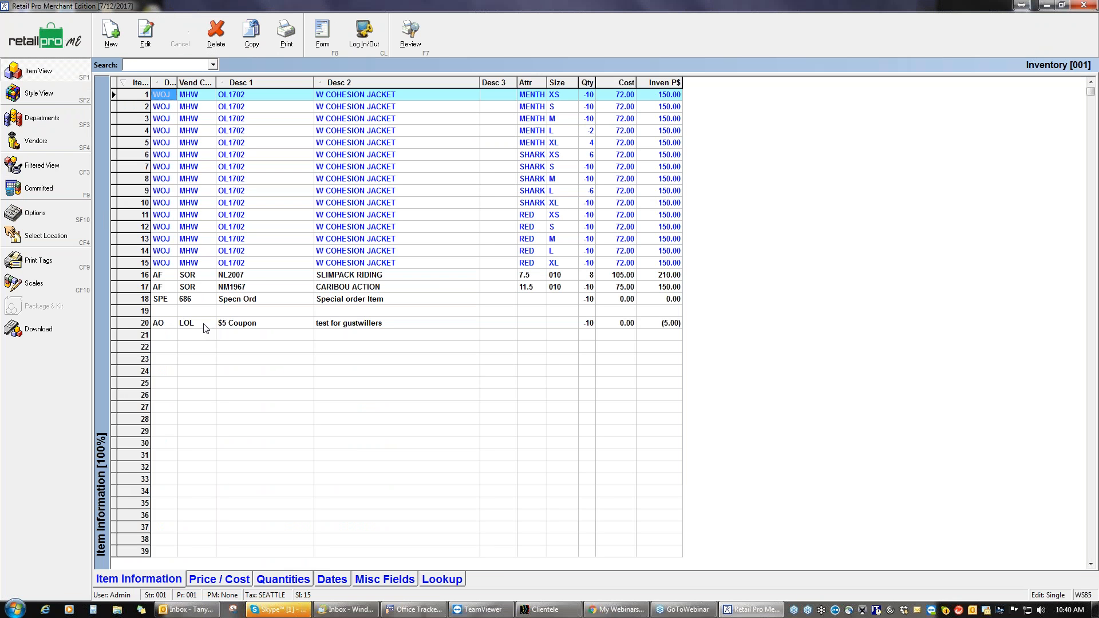
click(112, 39)
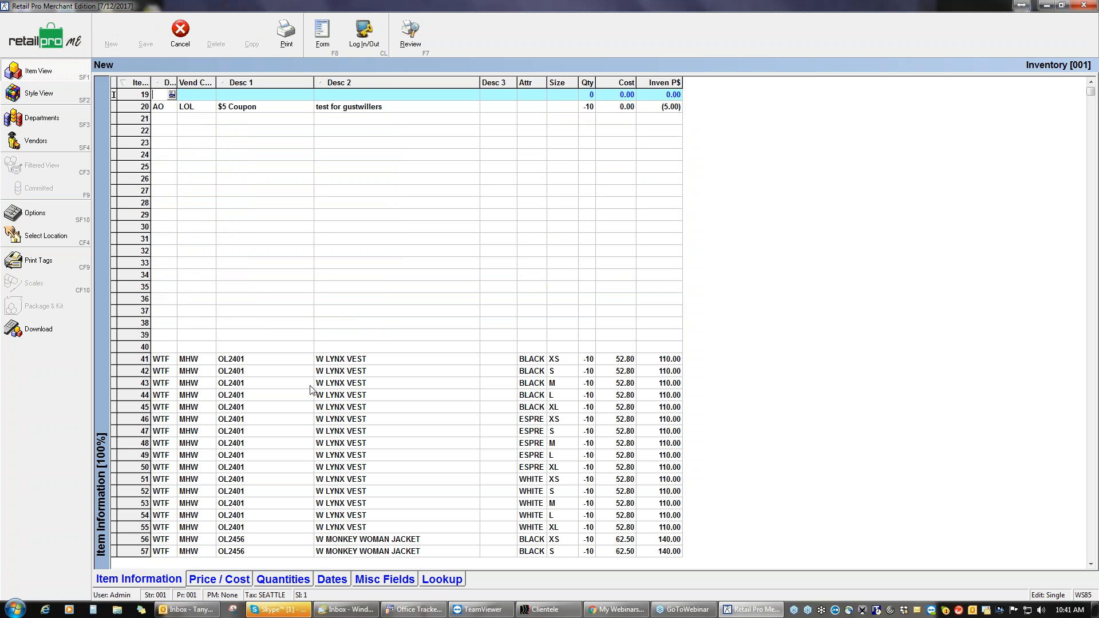
click(171, 94)
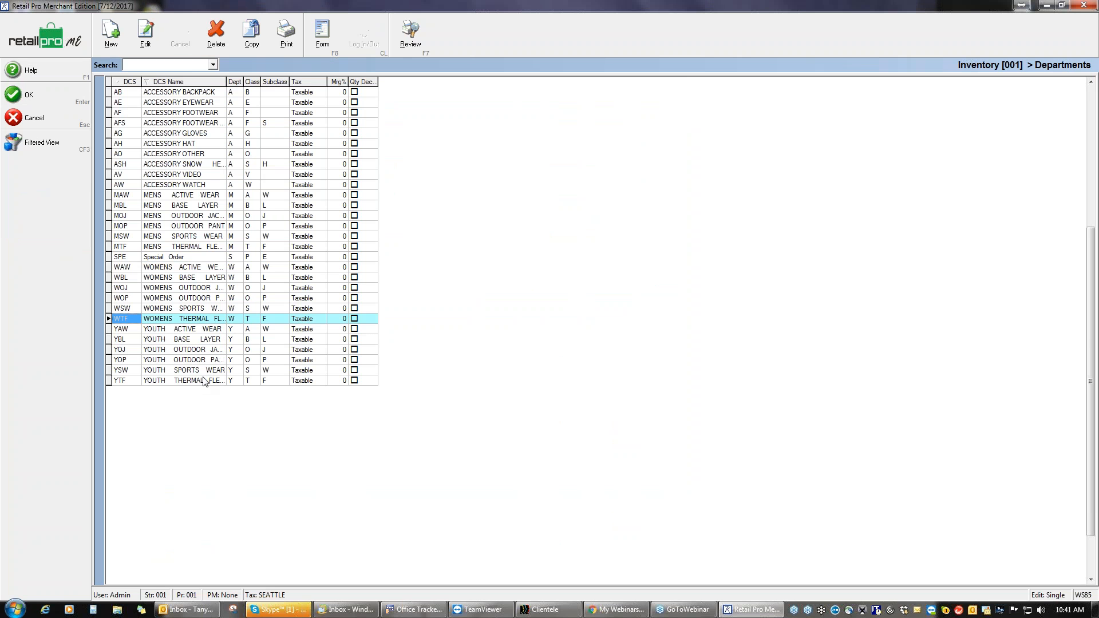
click(195, 267)
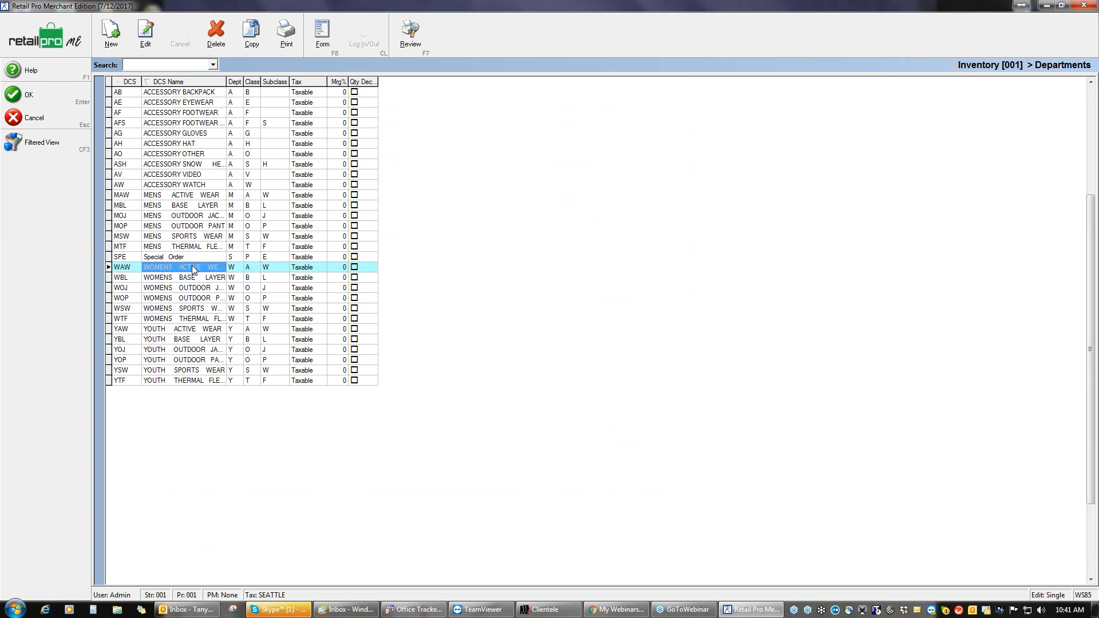
click(47, 97)
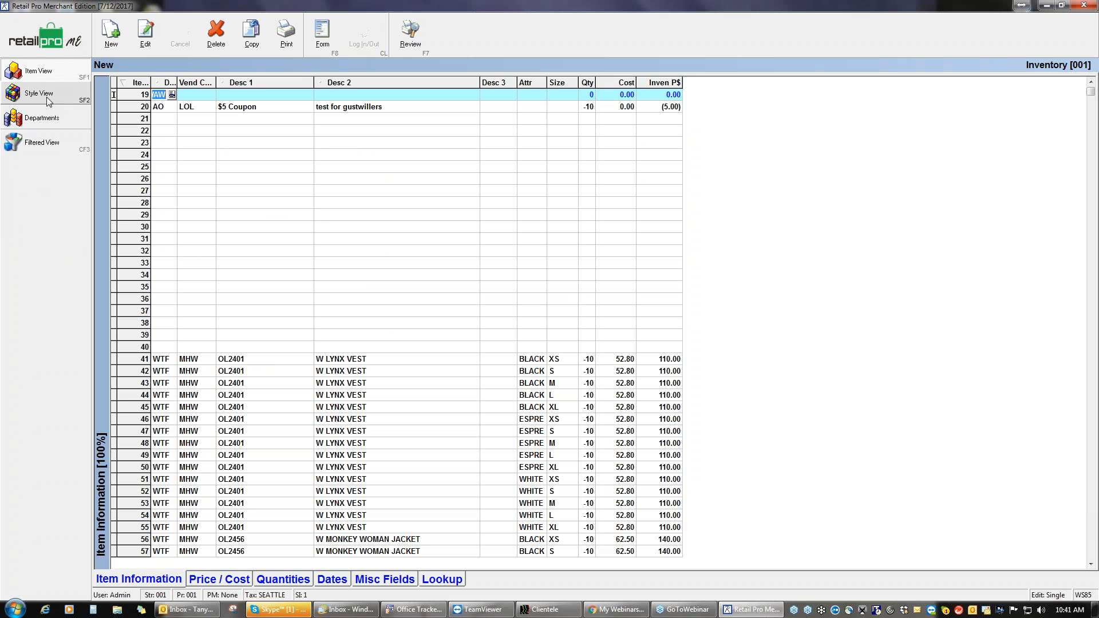
click(211, 98)
click(211, 94)
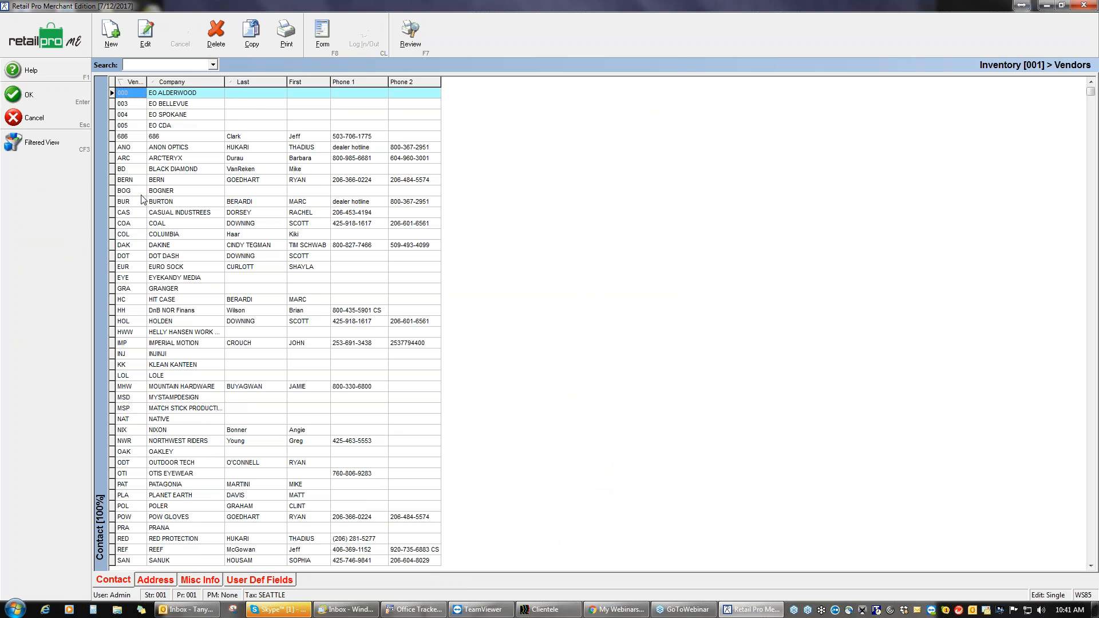
click(176, 172)
click(47, 97)
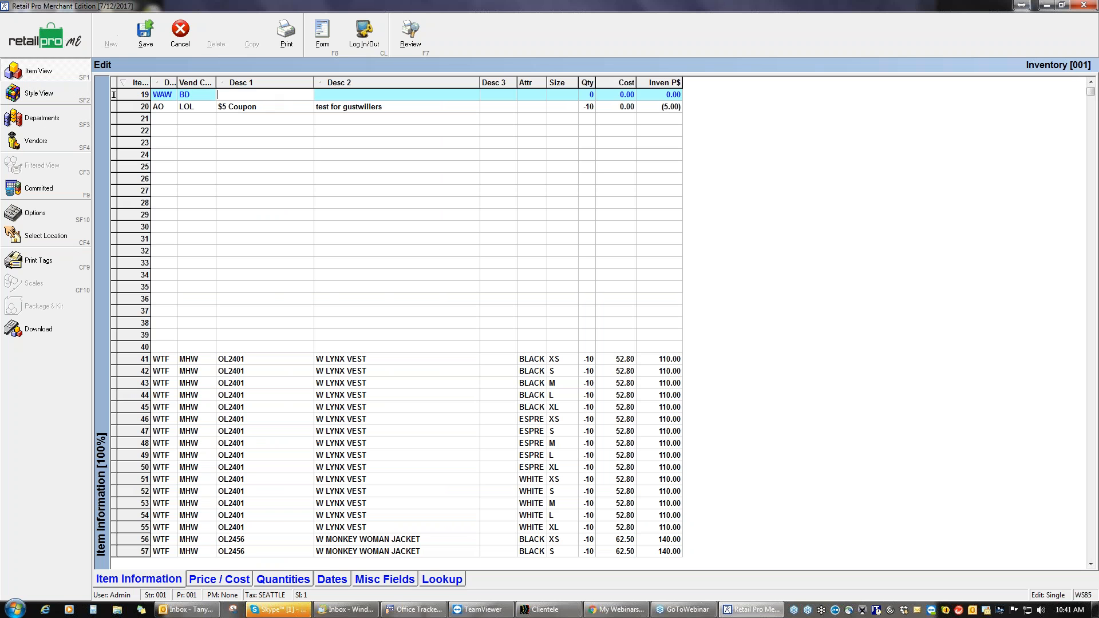
Step: Enter 12344, Lace Cocktail Dress, teal, size 12, cost 75.00, price 150.00, and save
text(12344)
click(382, 93)
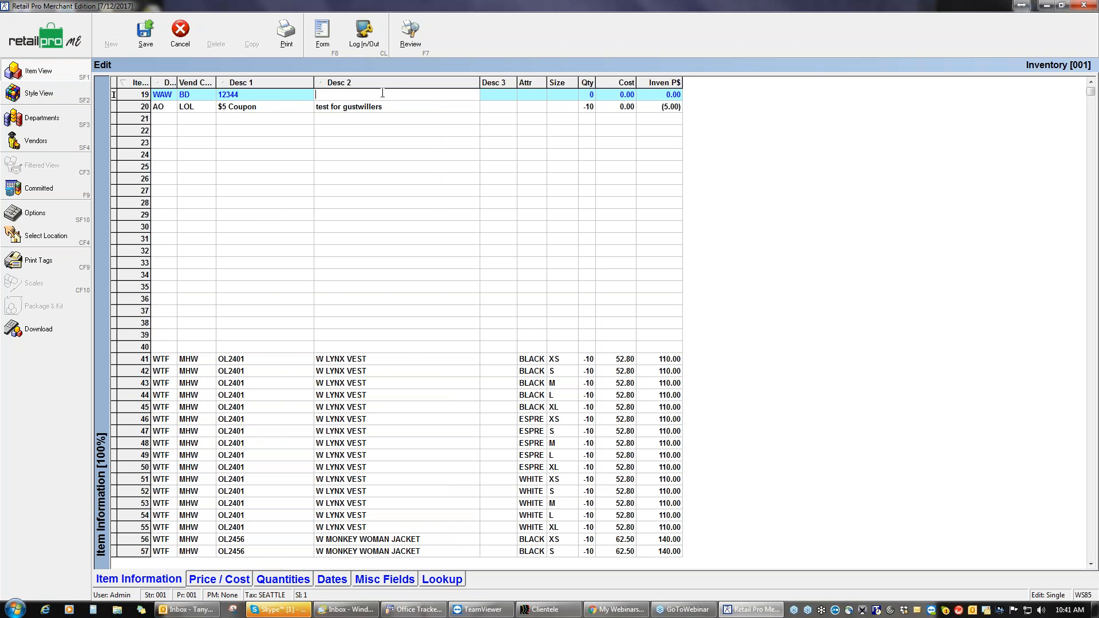
text(Lace Co)
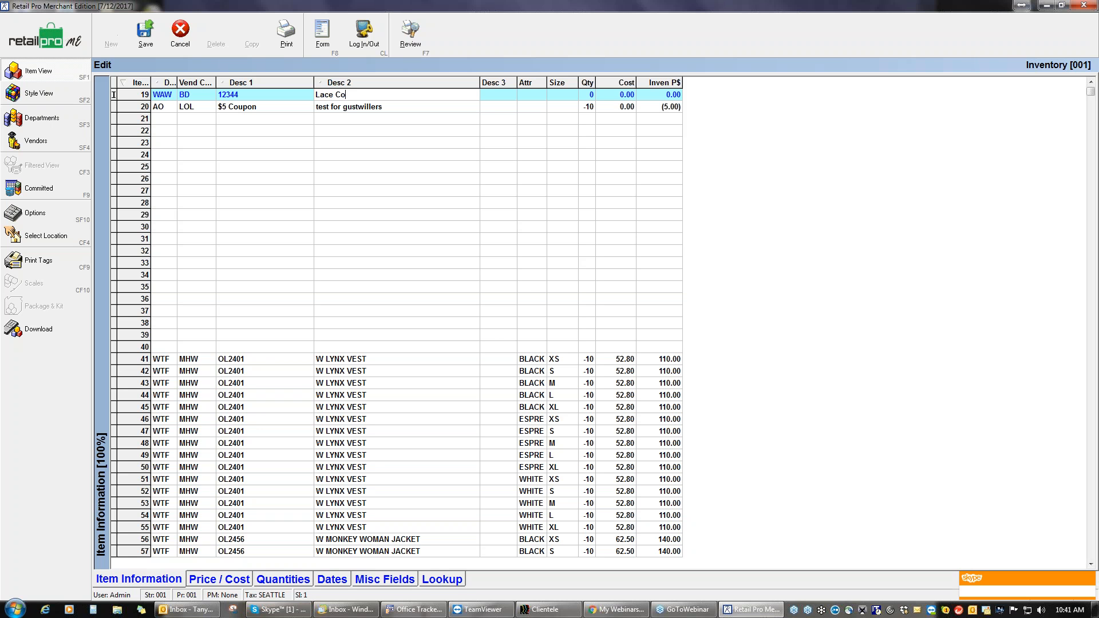
text(cktail Dress)
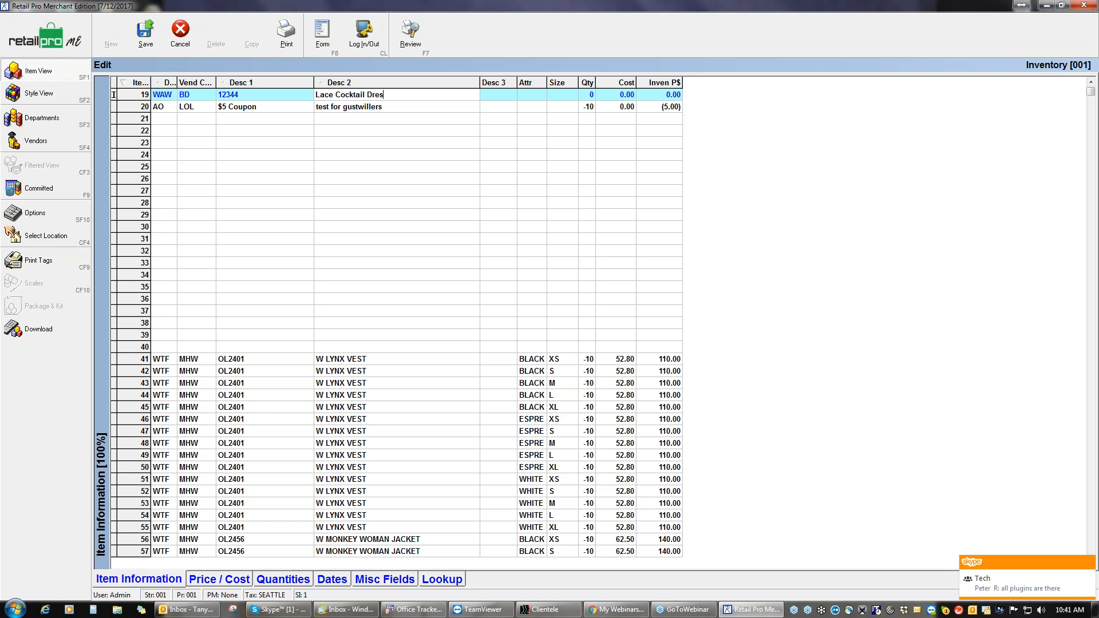
click(526, 95)
text(tael)
key(Tab)
text(12)
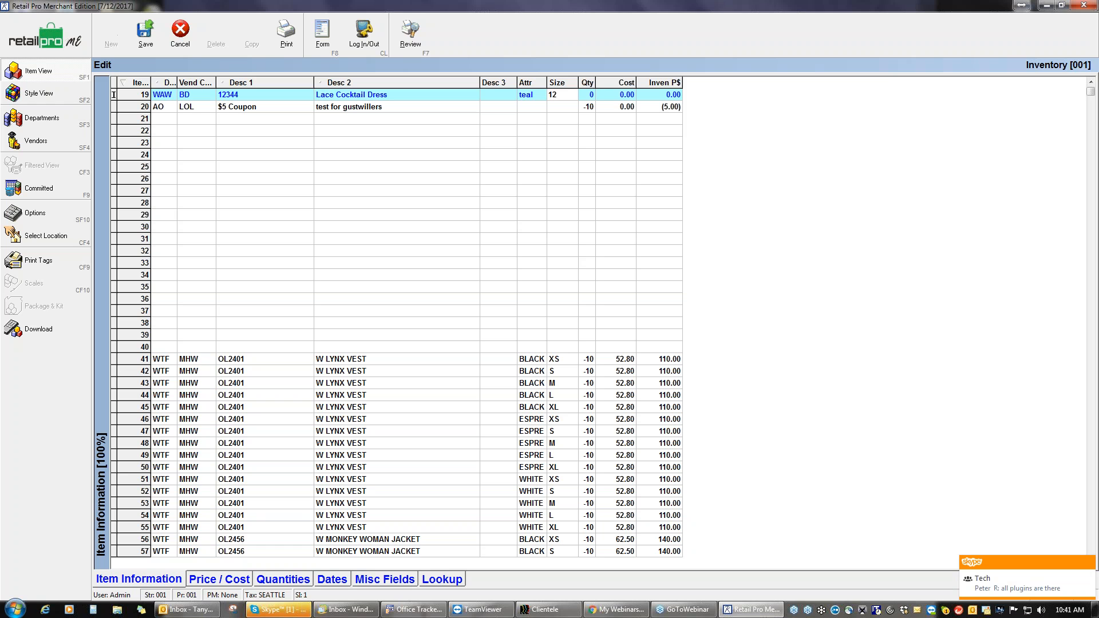
key(Tab)
key(Tab)
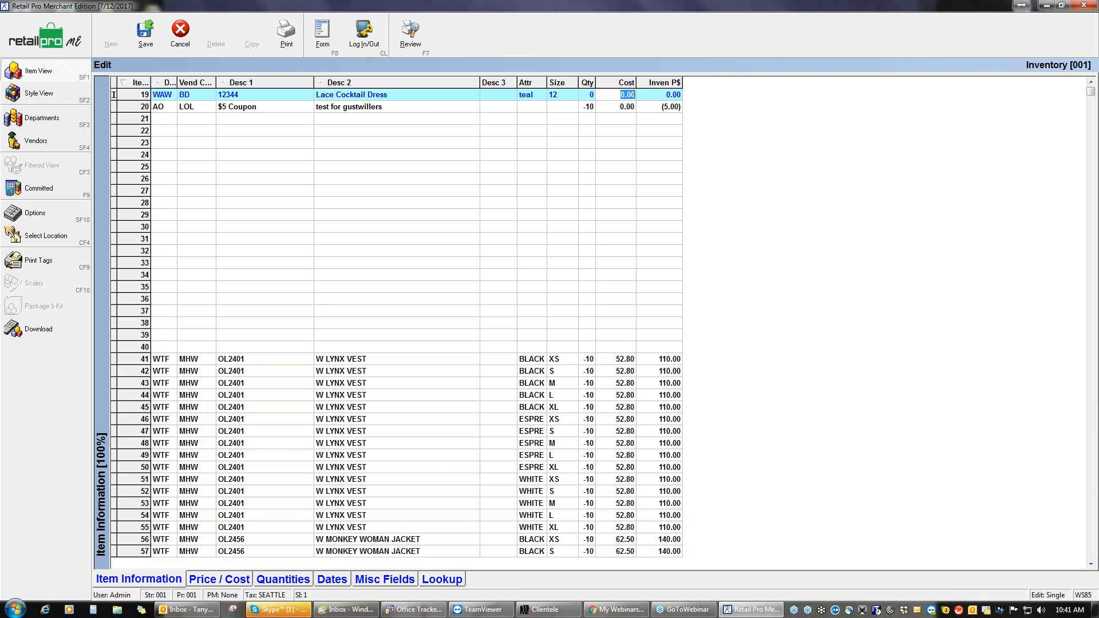
text(75)
key(Tab)
text(150)
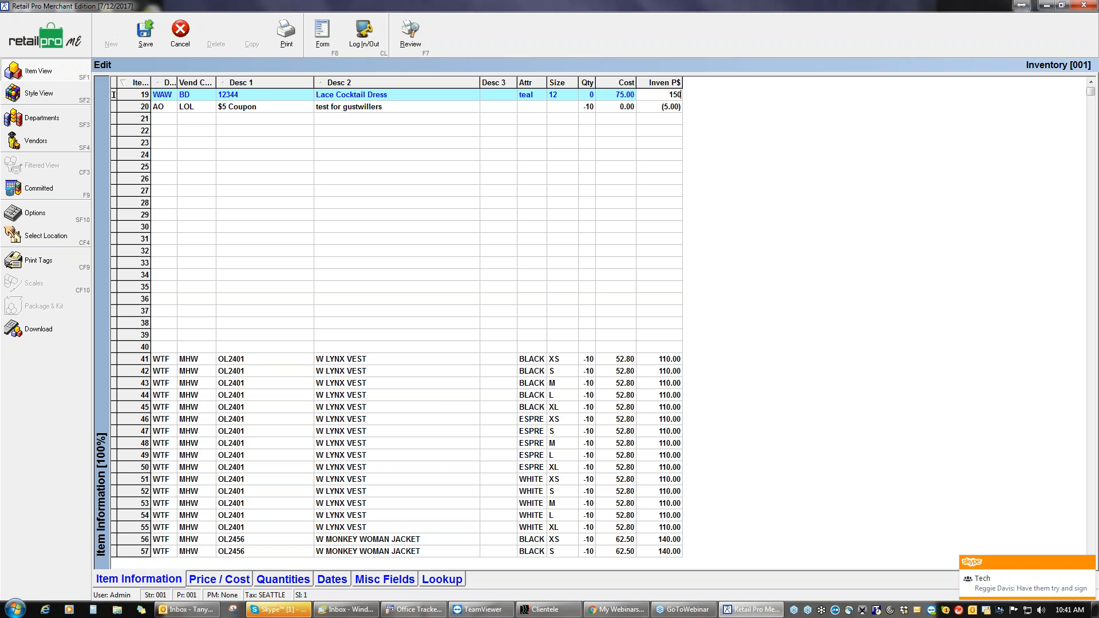
key(Tab)
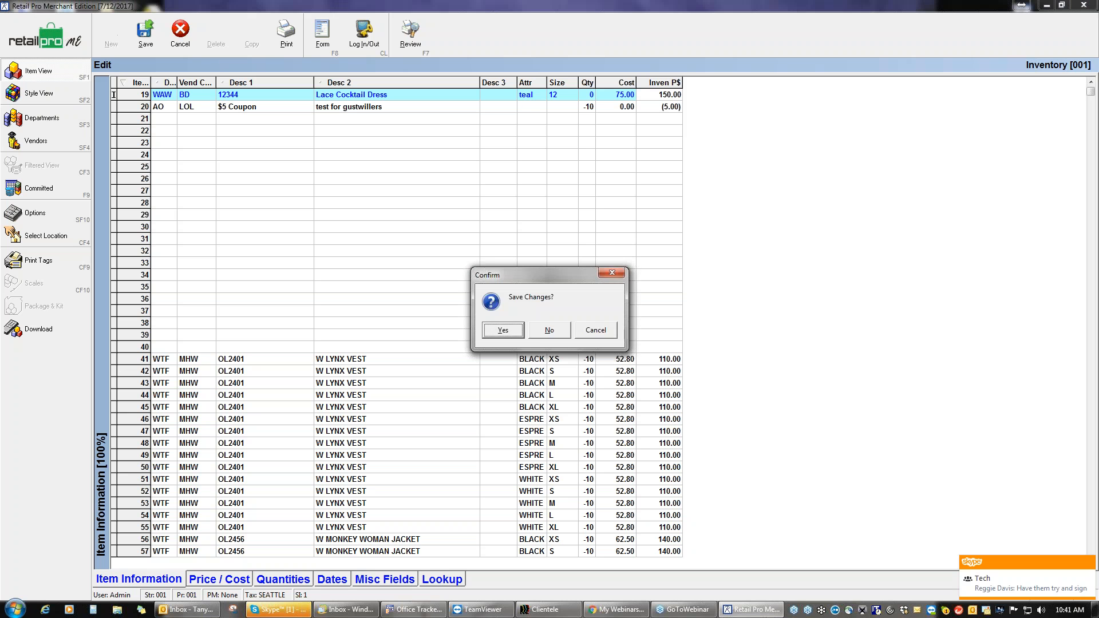
click(502, 331)
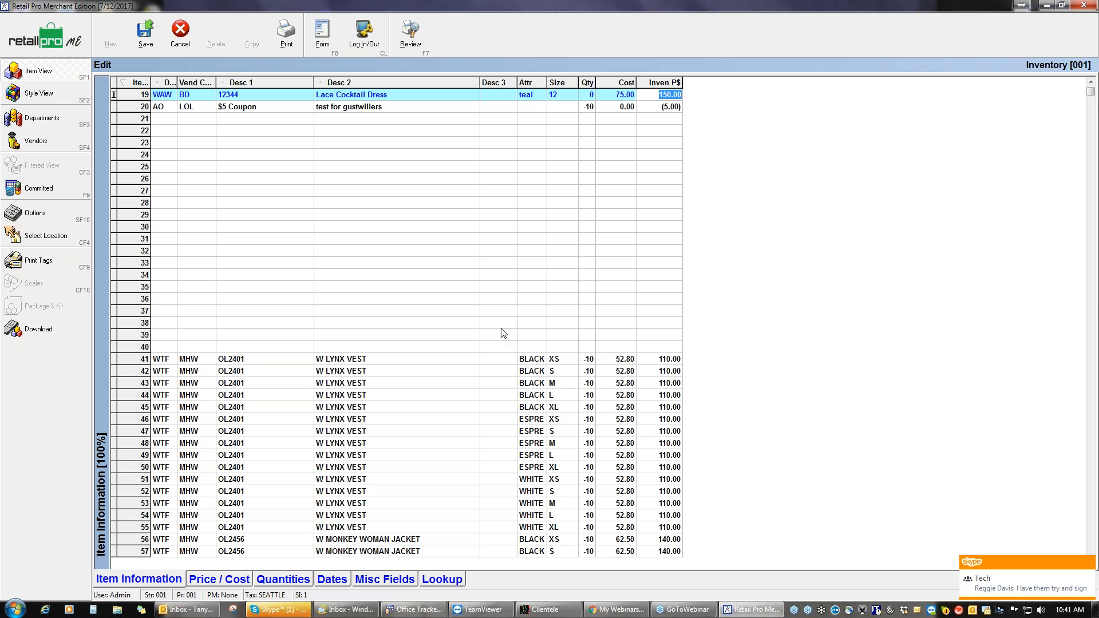
Step: Start another new inventory item with department WAW and vendor DOT (Dot Dash)
click(111, 33)
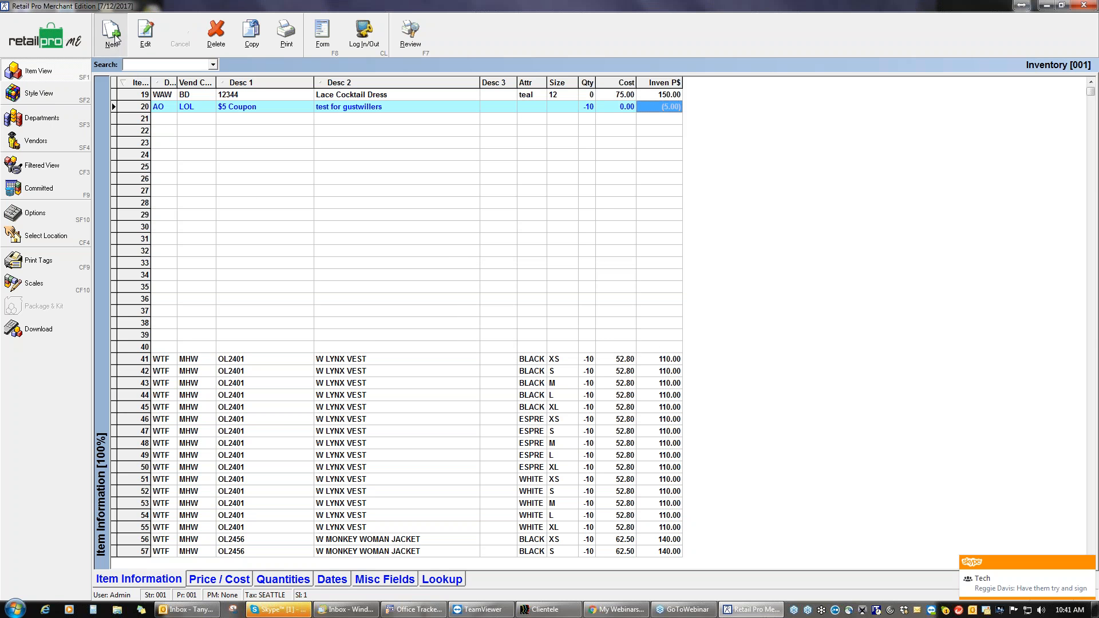
click(172, 107)
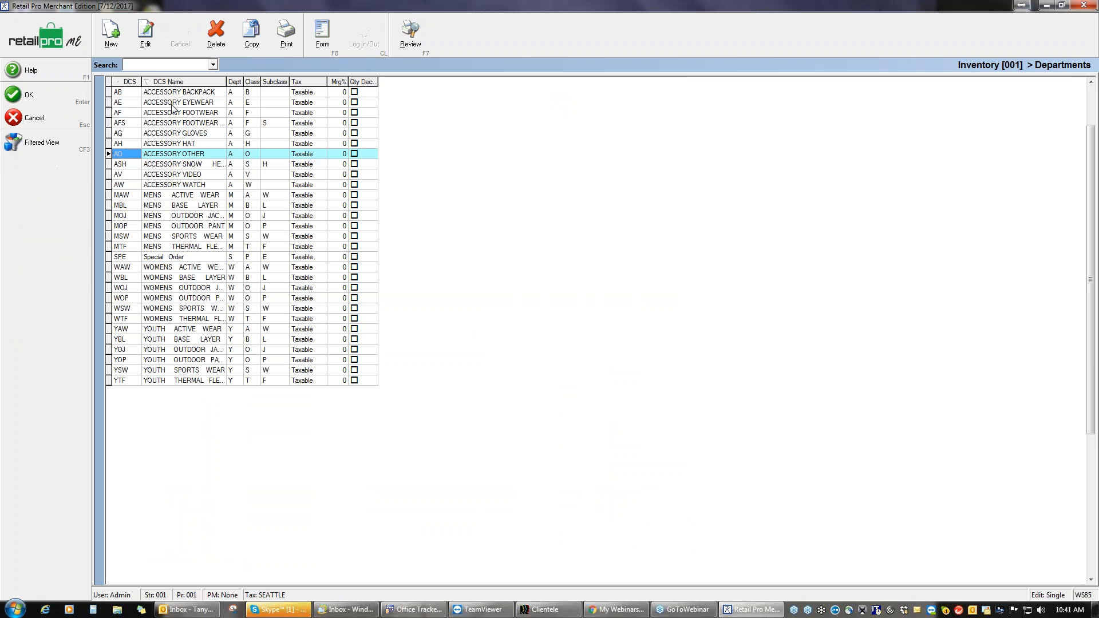
click(178, 329)
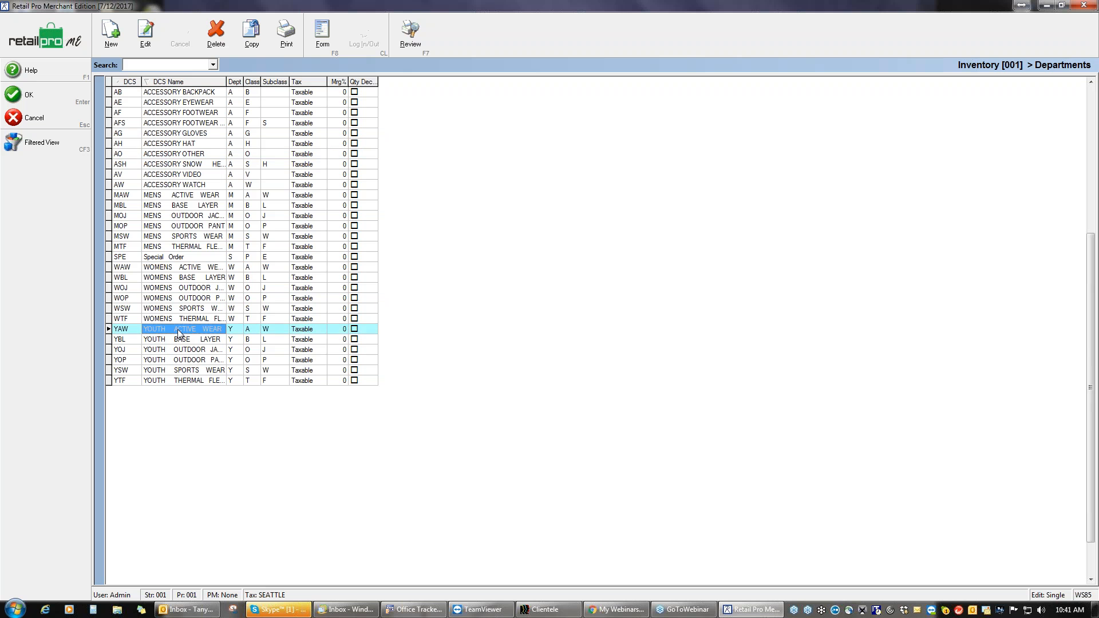
click(169, 268)
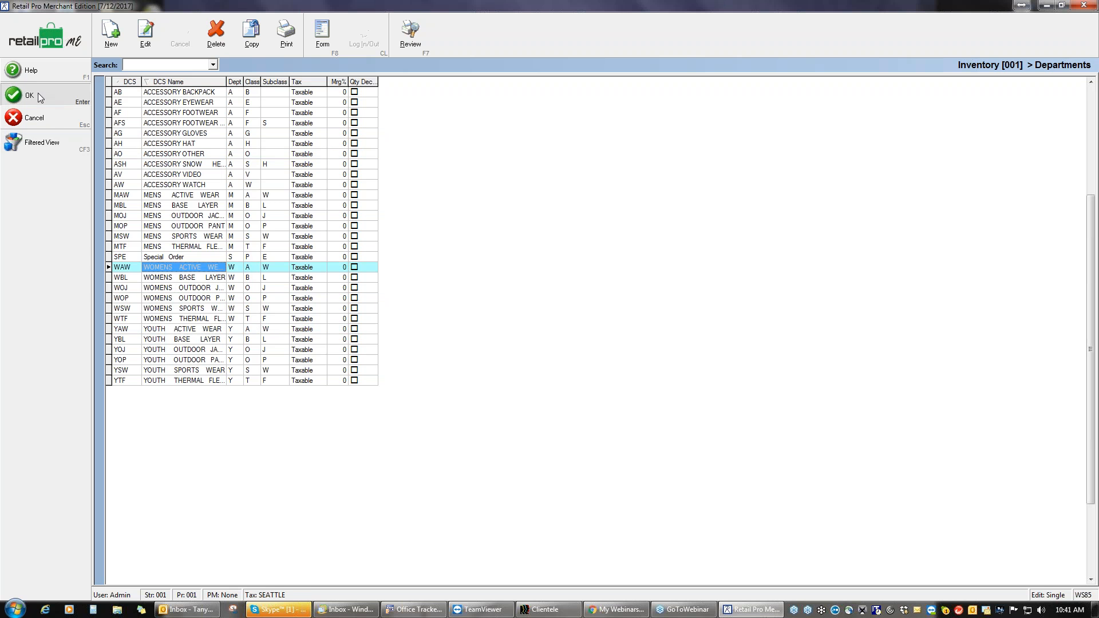
click(77, 96)
click(200, 108)
click(214, 106)
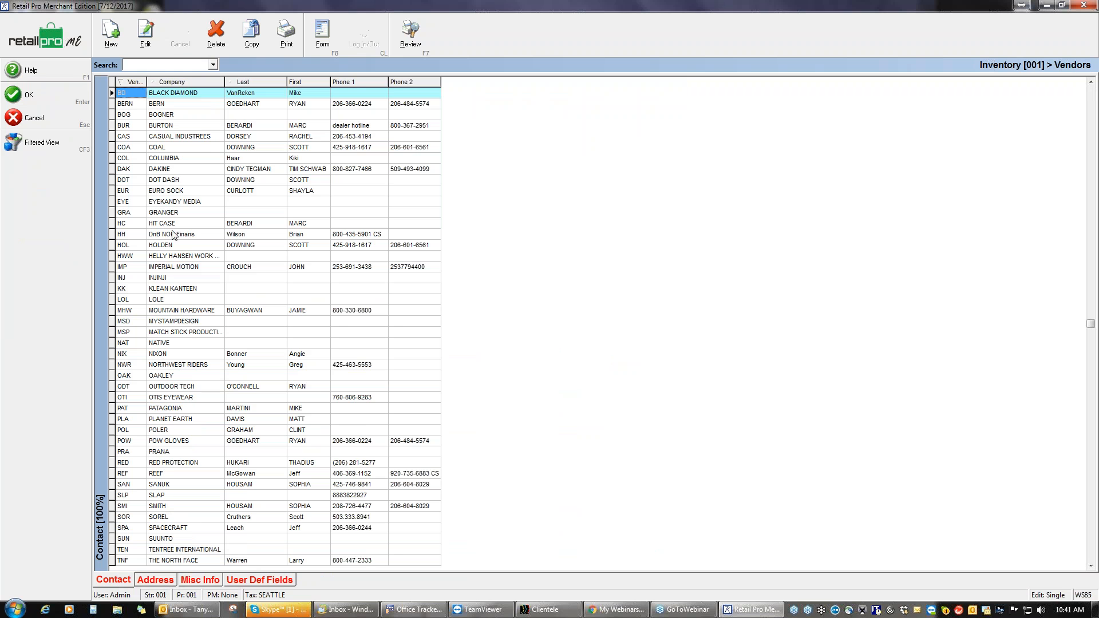
click(167, 181)
click(62, 98)
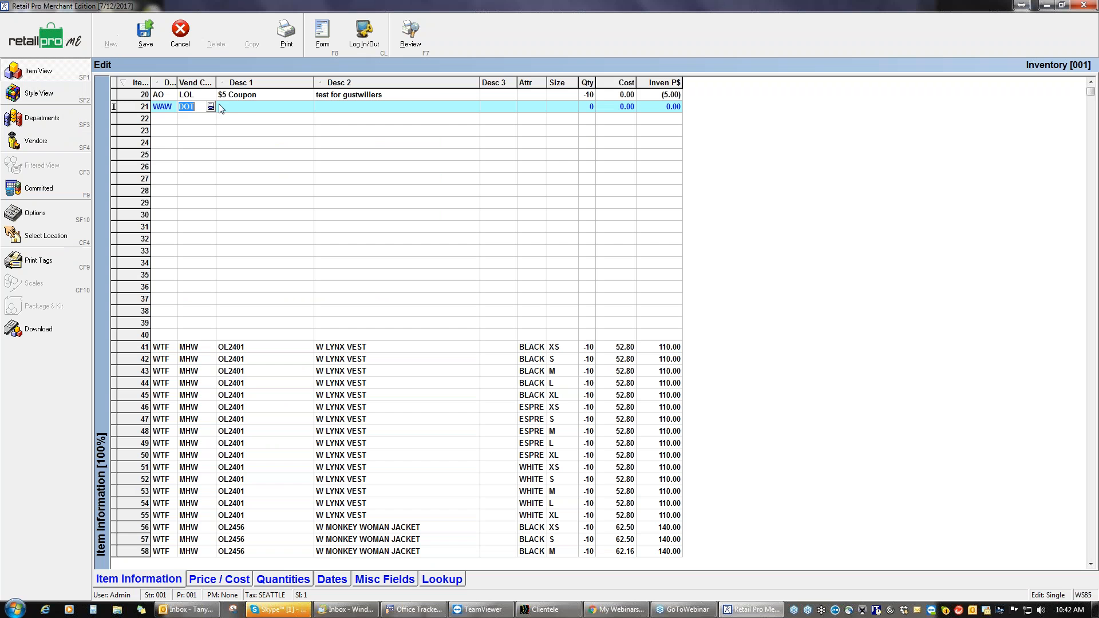
Step: Enter 9920, Beaded purse, Black, cost 23.99, price 50.00, and save item 21
click(241, 108)
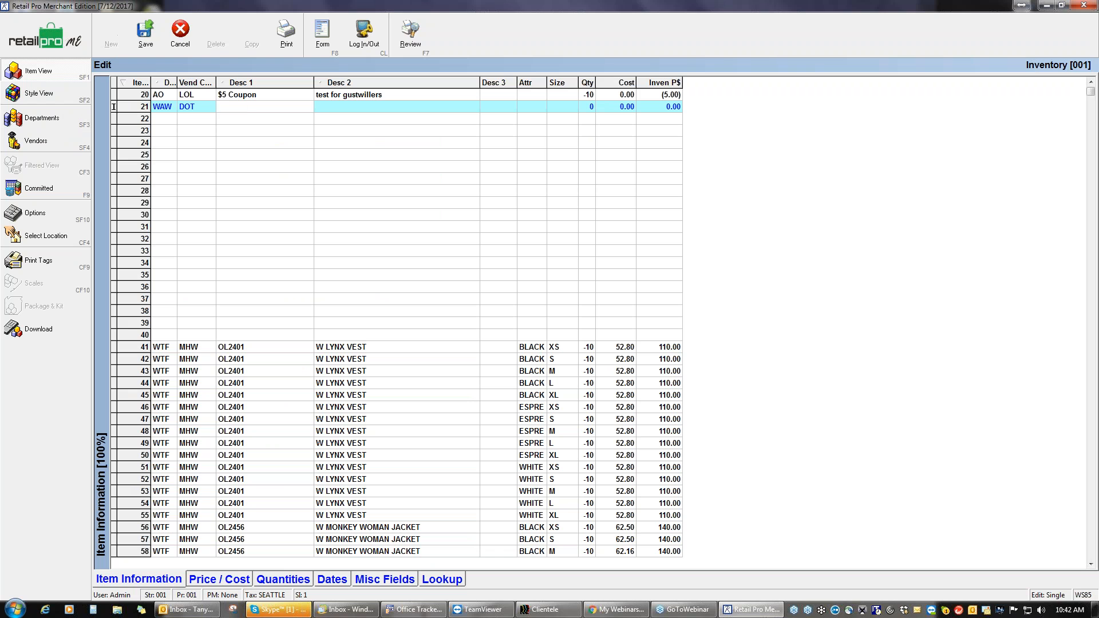
text(9920)
key(Tab)
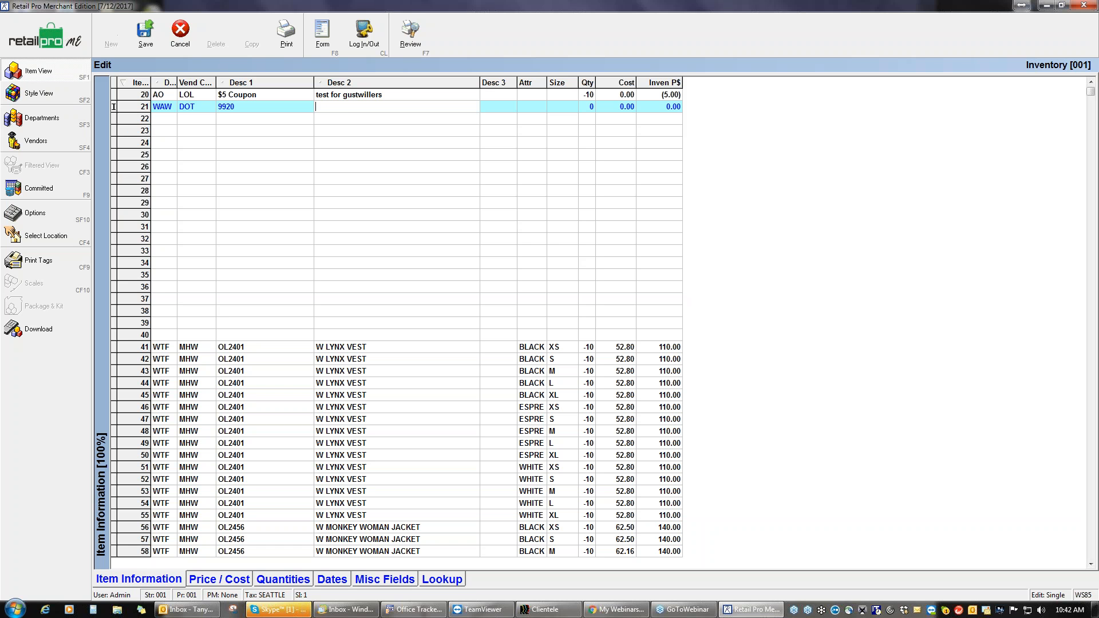
text(Beaded purse)
key(Tab)
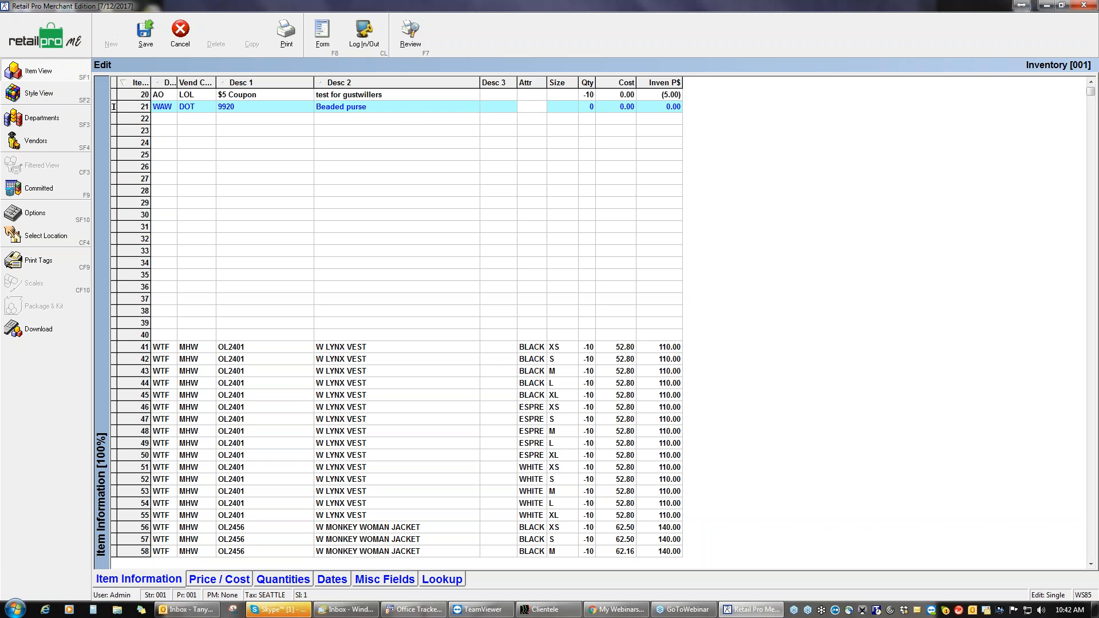
text(Black)
key(Tab)
text(23.99)
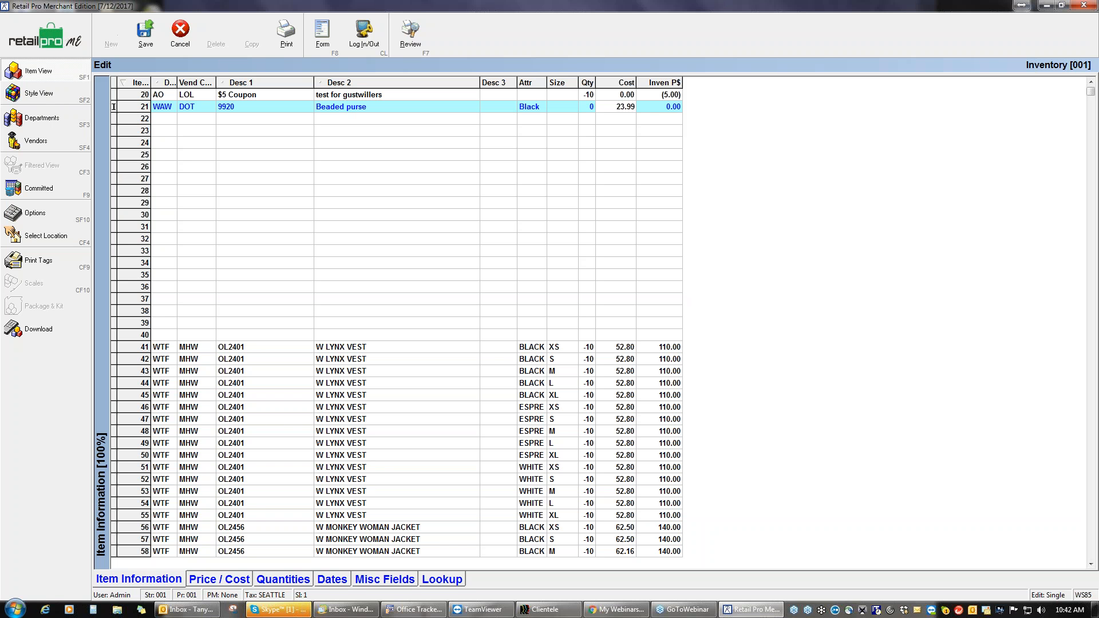
key(Tab)
text(50)
key(Tab)
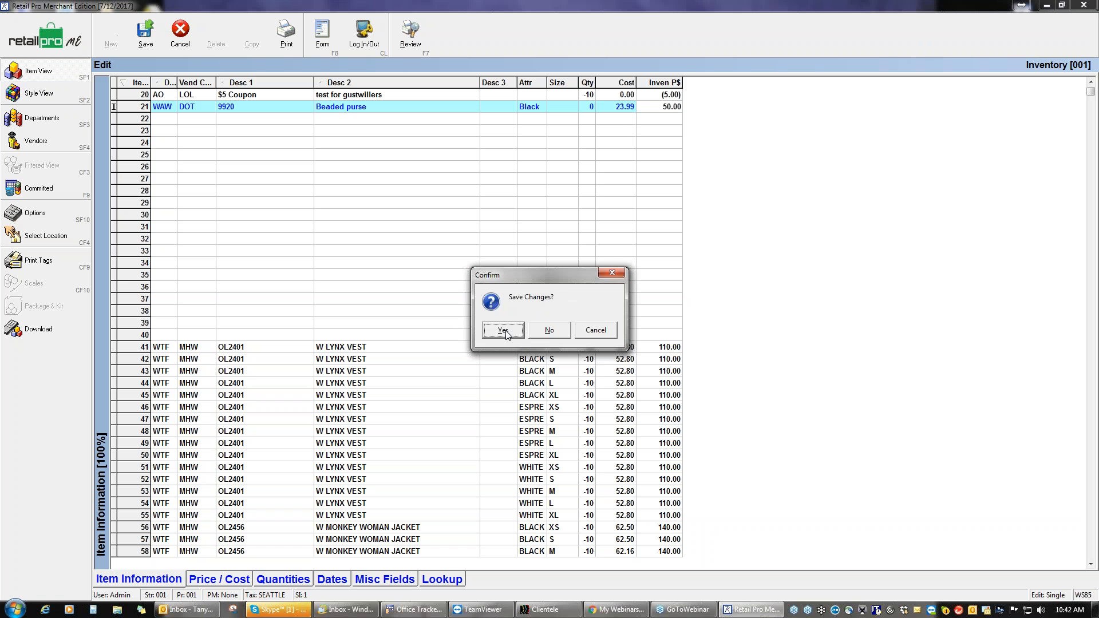
click(503, 330)
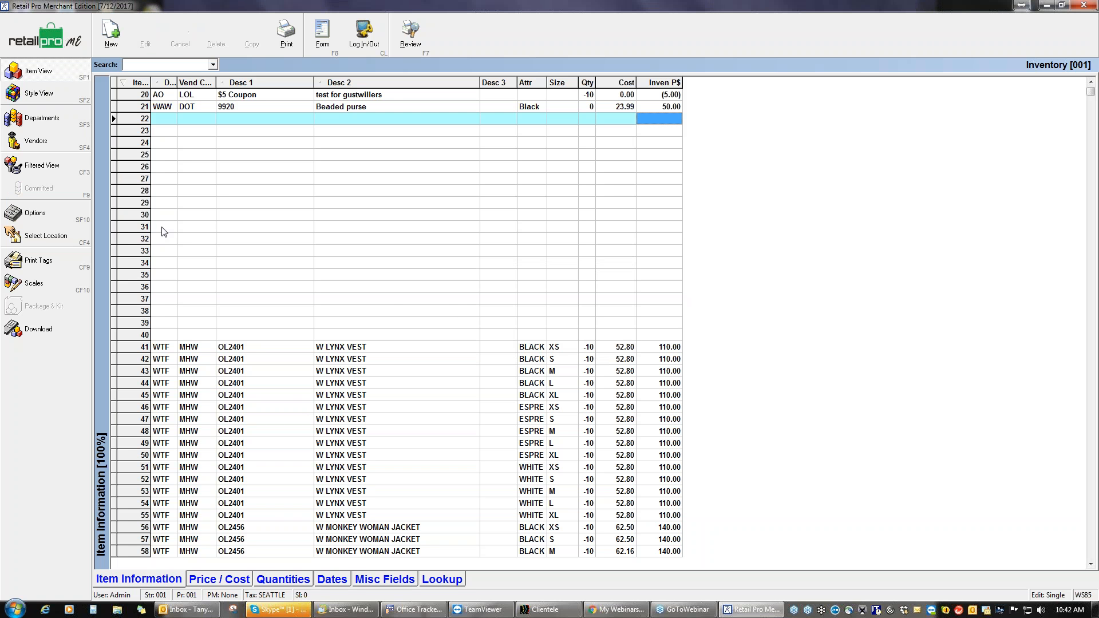
Step: Close Inventory and open special order SO 6 from Sales Orders for editing
click(77, 39)
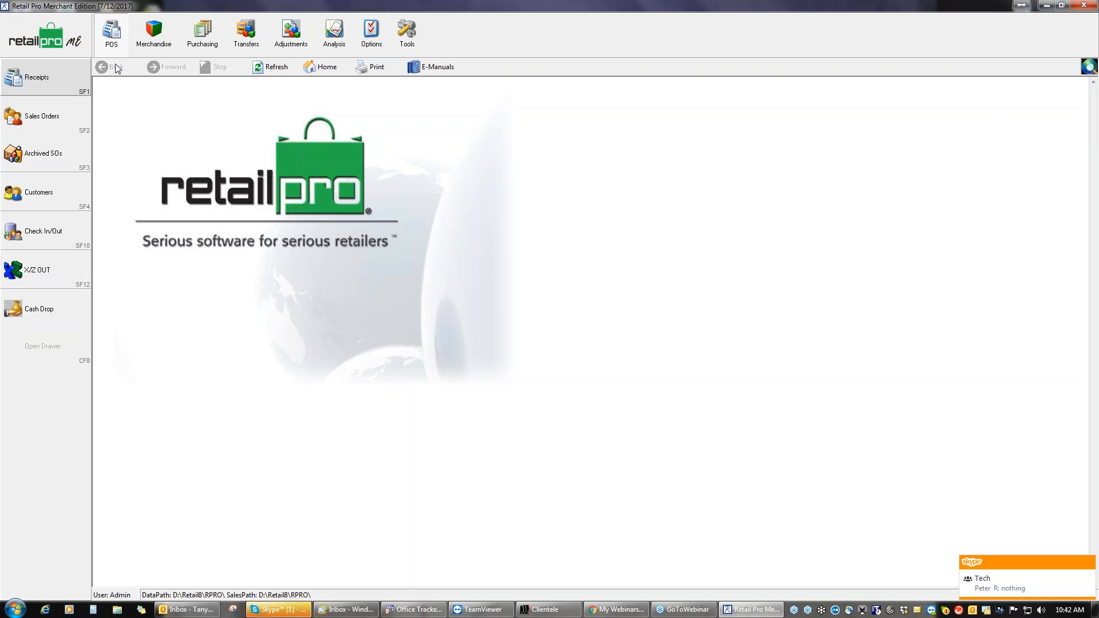
click(73, 114)
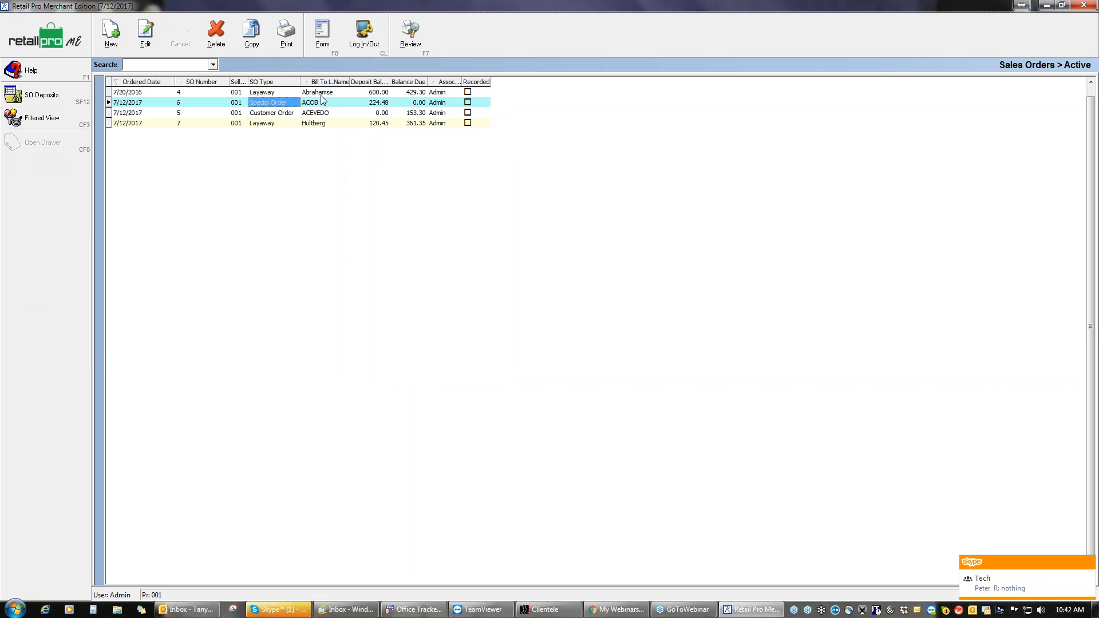
click(145, 35)
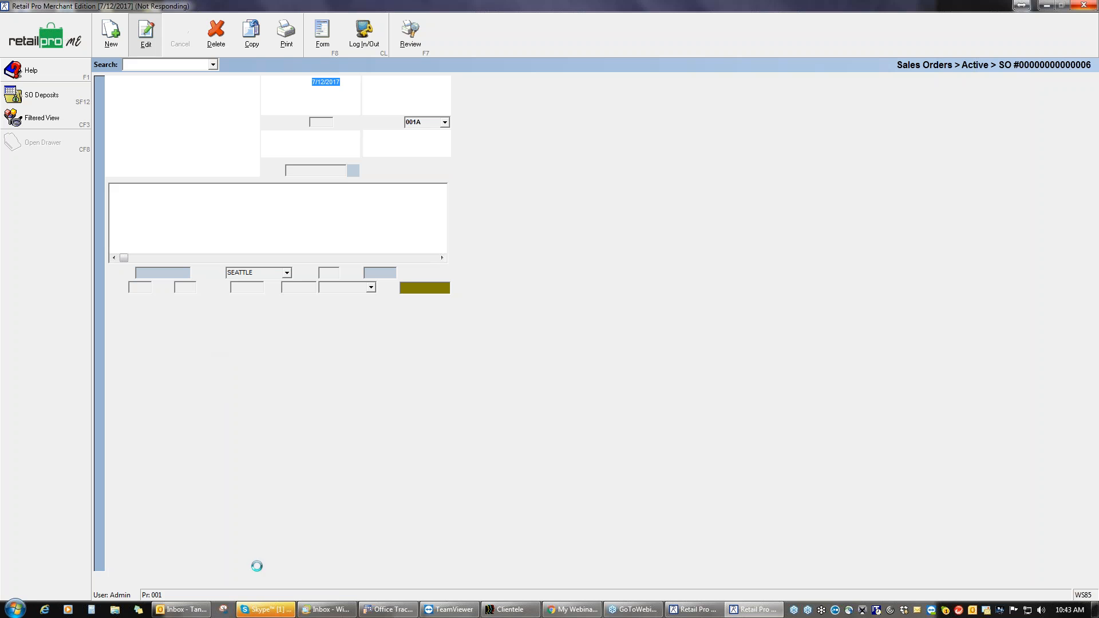
right_click(287, 612)
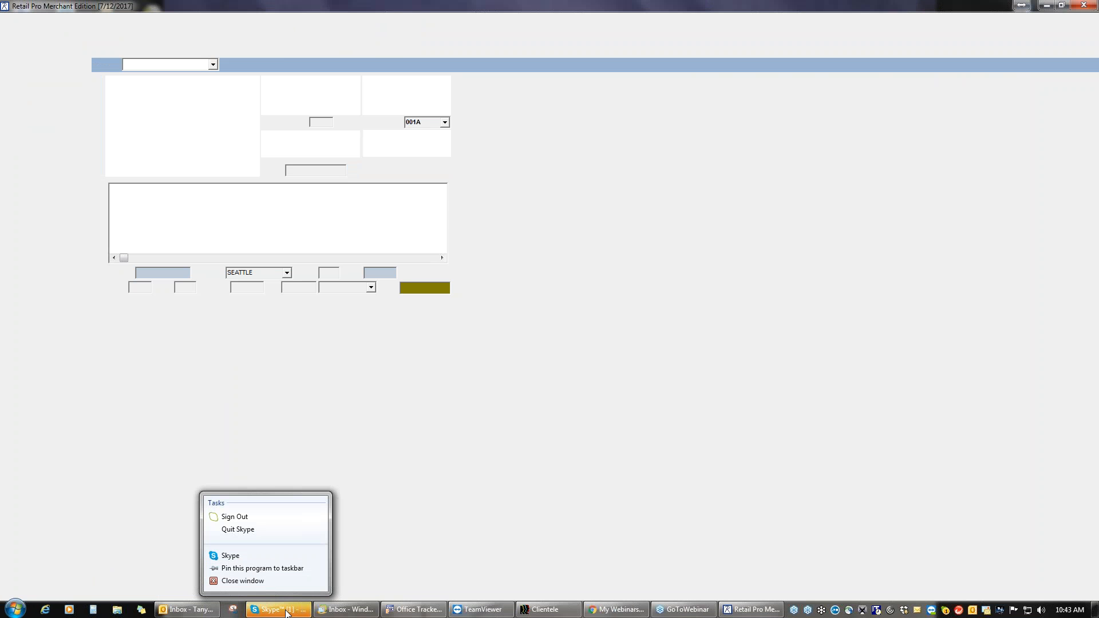
click(389, 560)
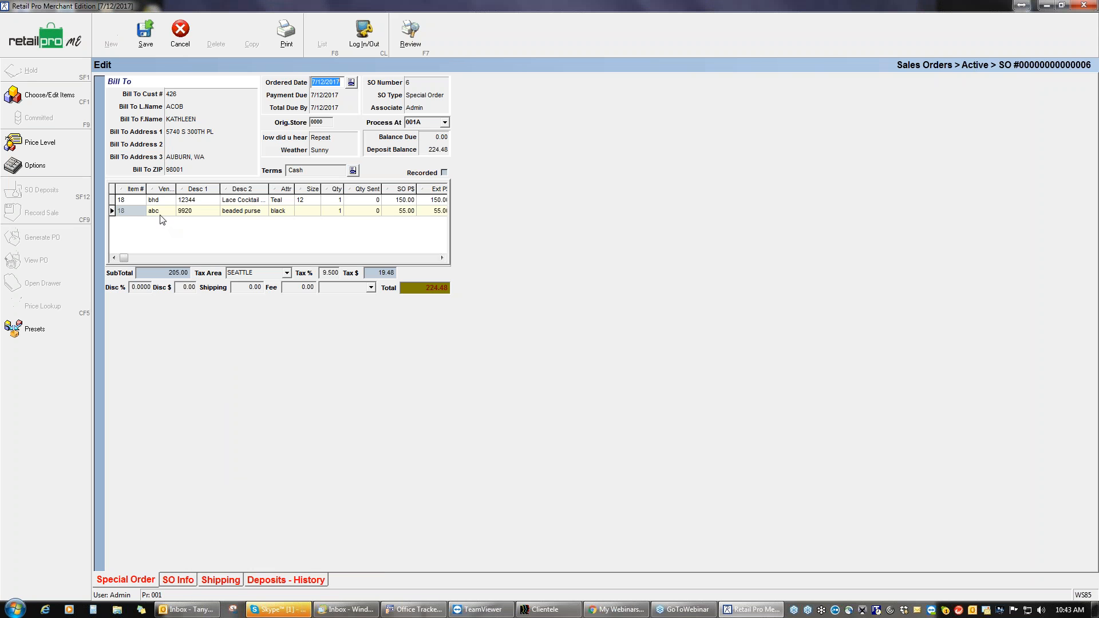
Step: Add item 19, the Lace Cocktail Dress, to the order from the item chooser
click(130, 201)
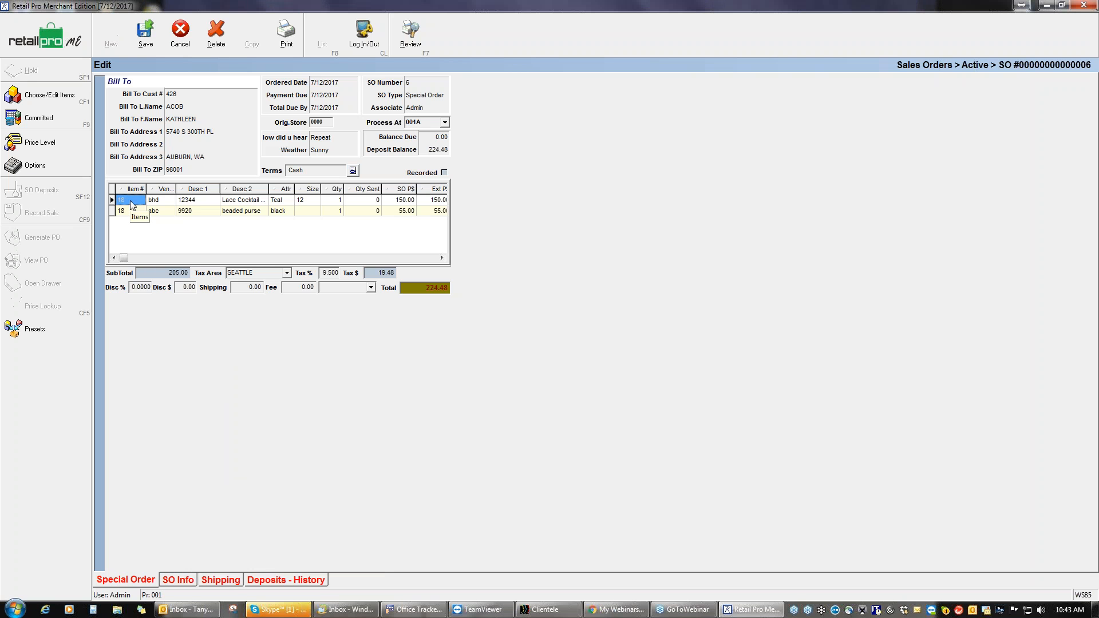
click(46, 97)
click(137, 67)
click(139, 82)
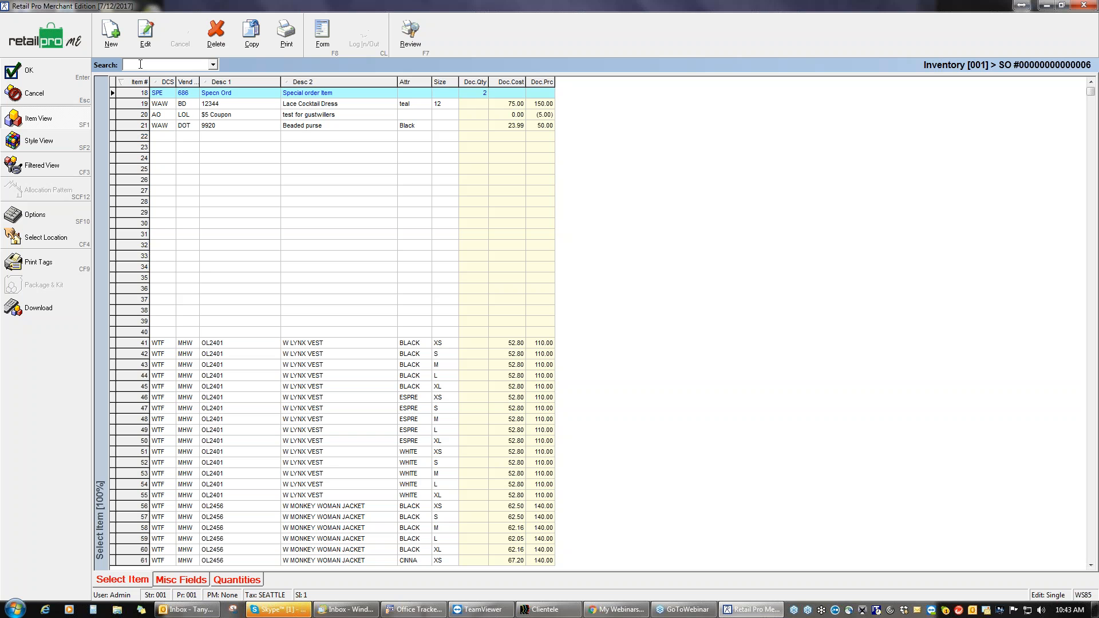
click(205, 105)
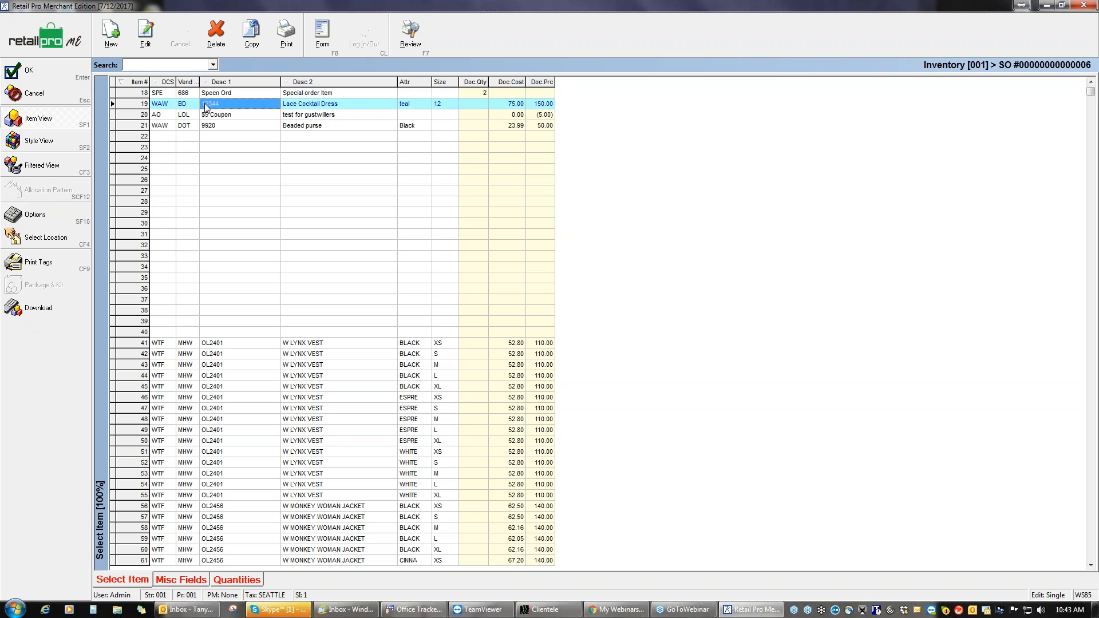
click(48, 74)
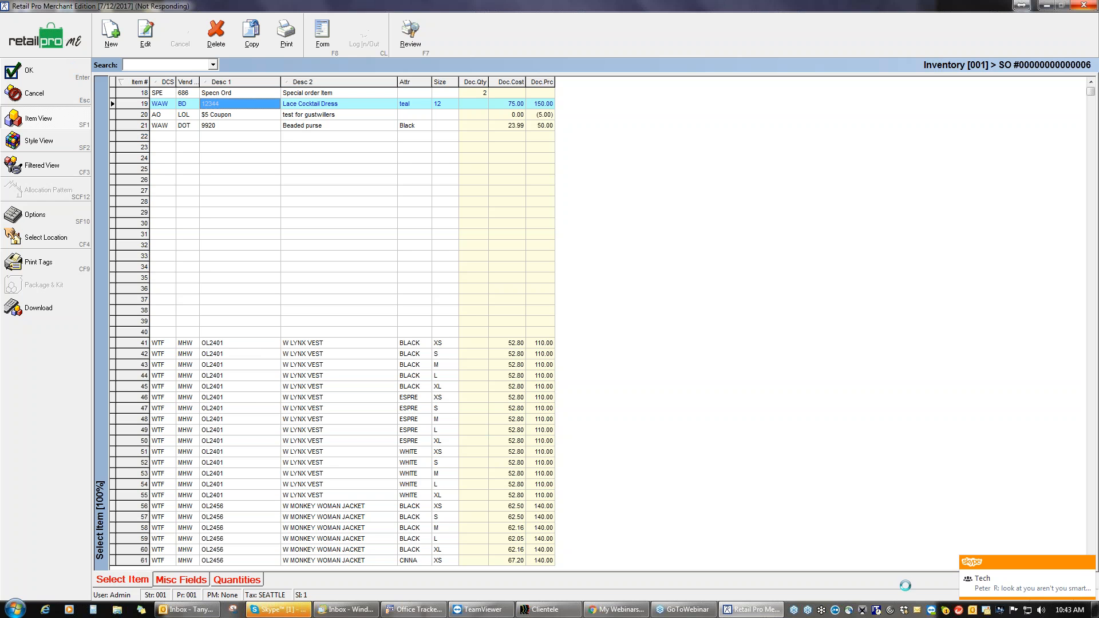
click(1088, 562)
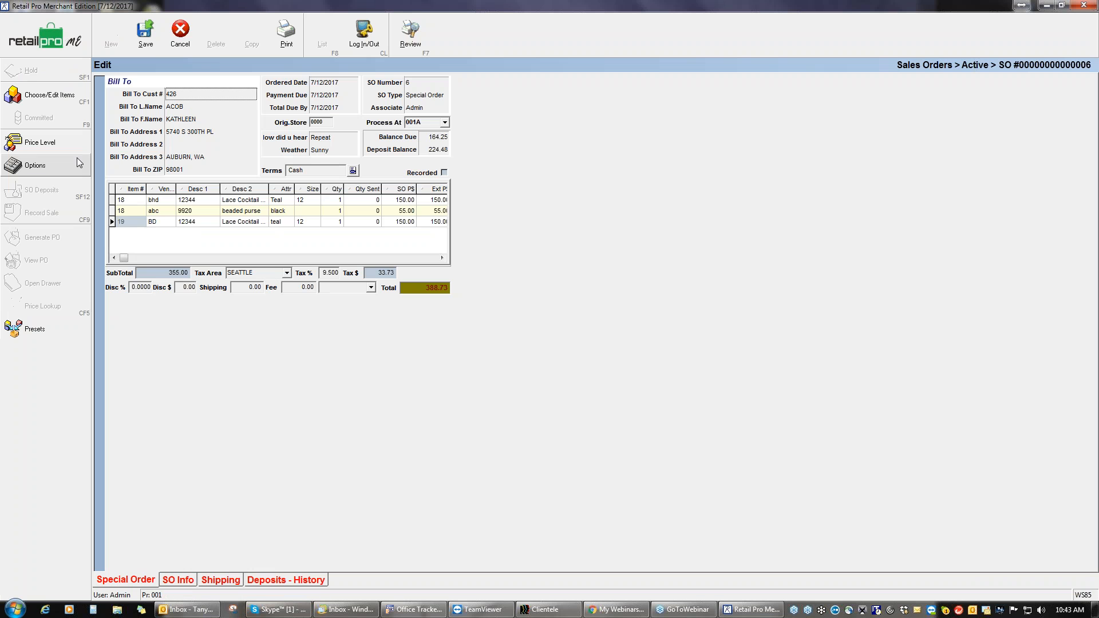
Step: Delete the first item line and replace it with item 21, the beaded purse
click(131, 202)
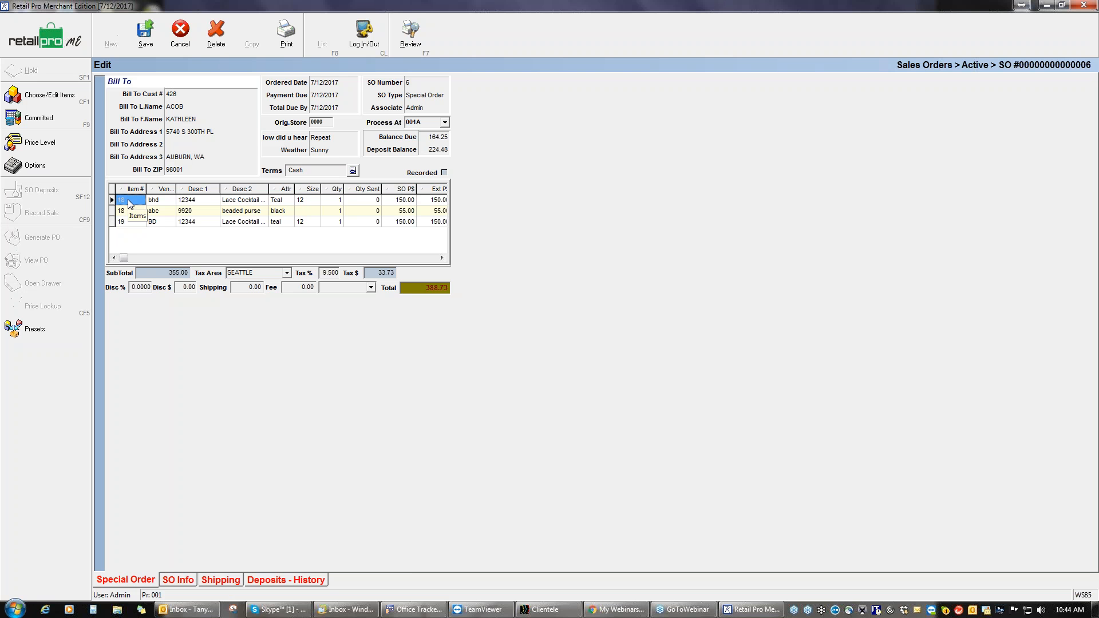
key(BackSpace)
key(Return)
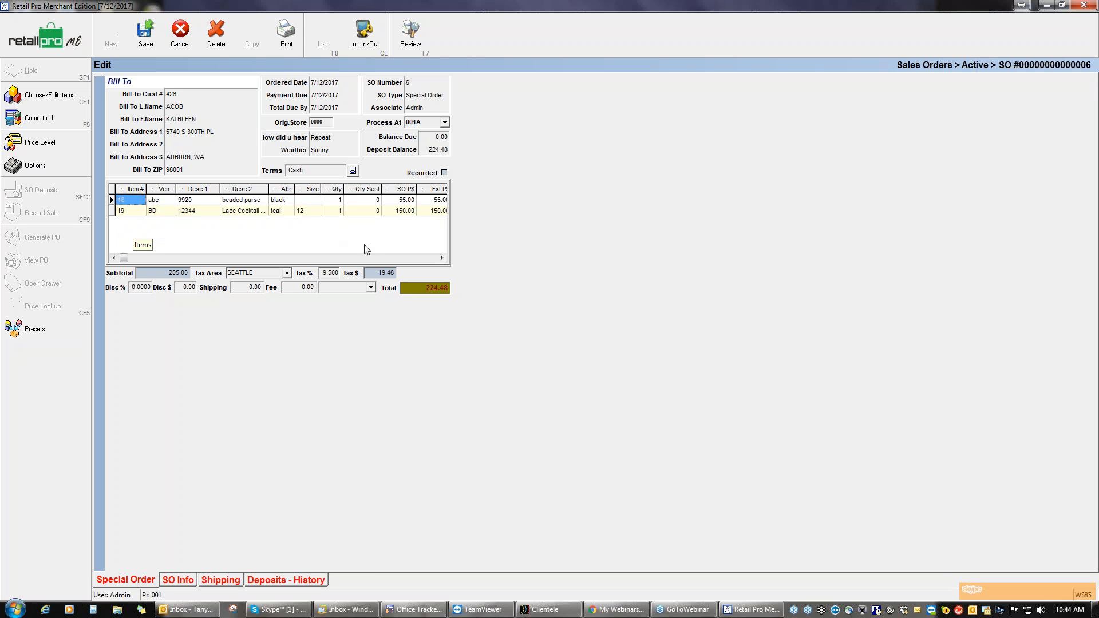
click(125, 200)
text(21)
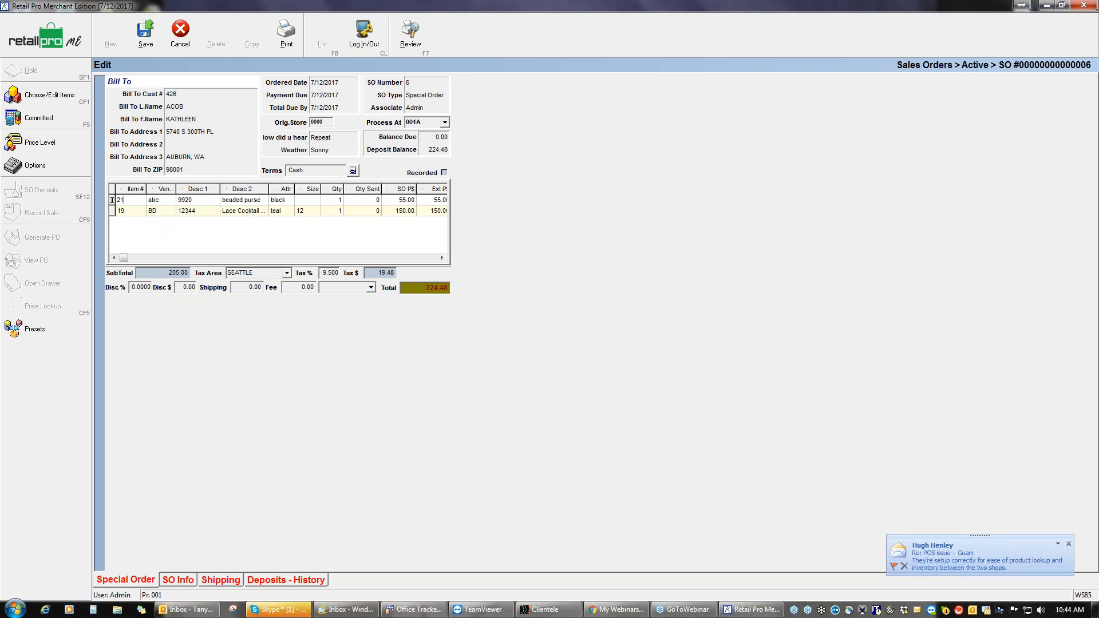
key(Tab)
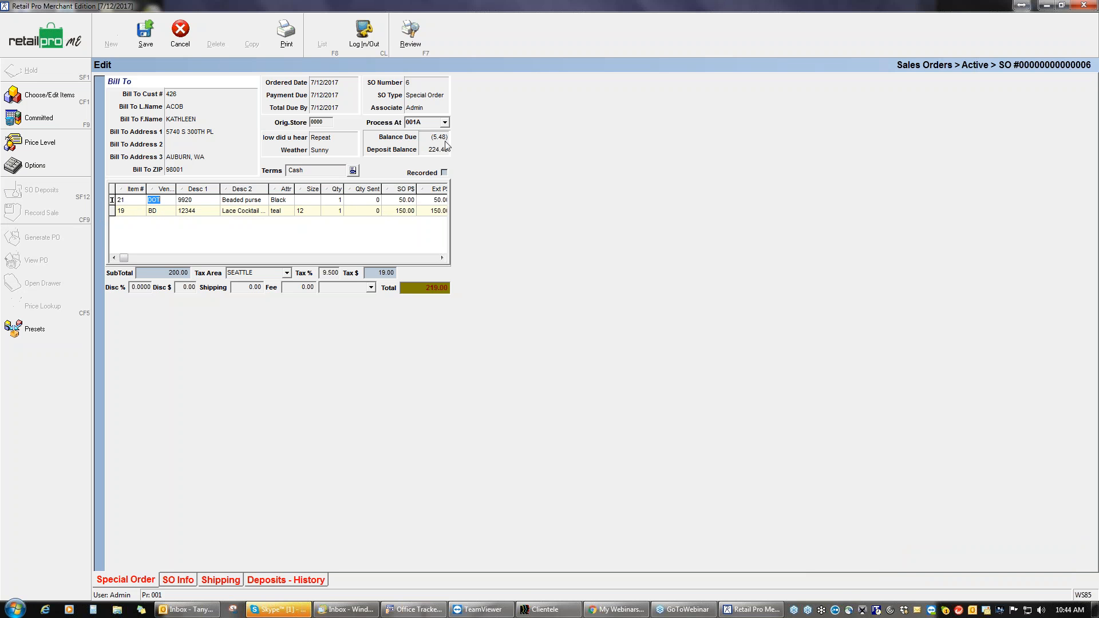
Step: Change the beaded purse's order price to 55.00, bringing the total to 224.48
click(407, 200)
text(55)
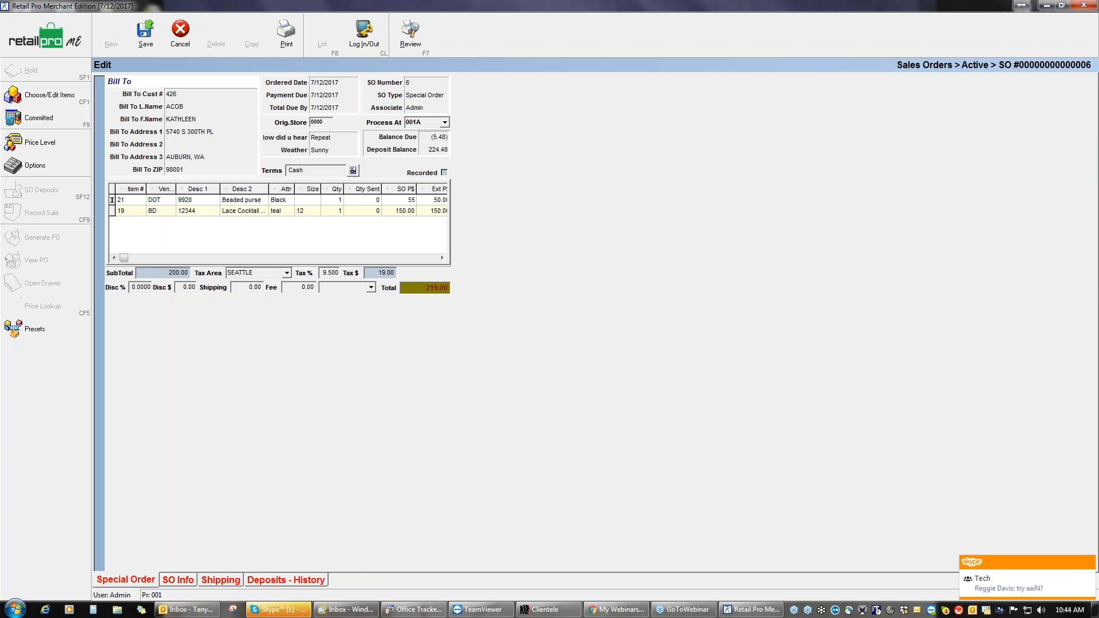
key(Tab)
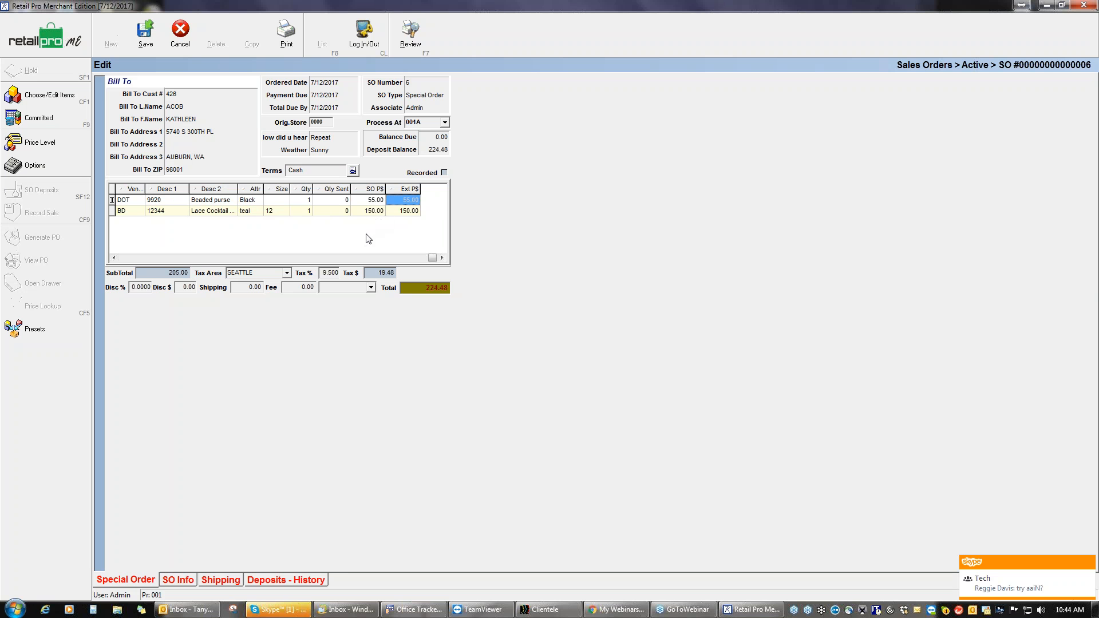
click(122, 257)
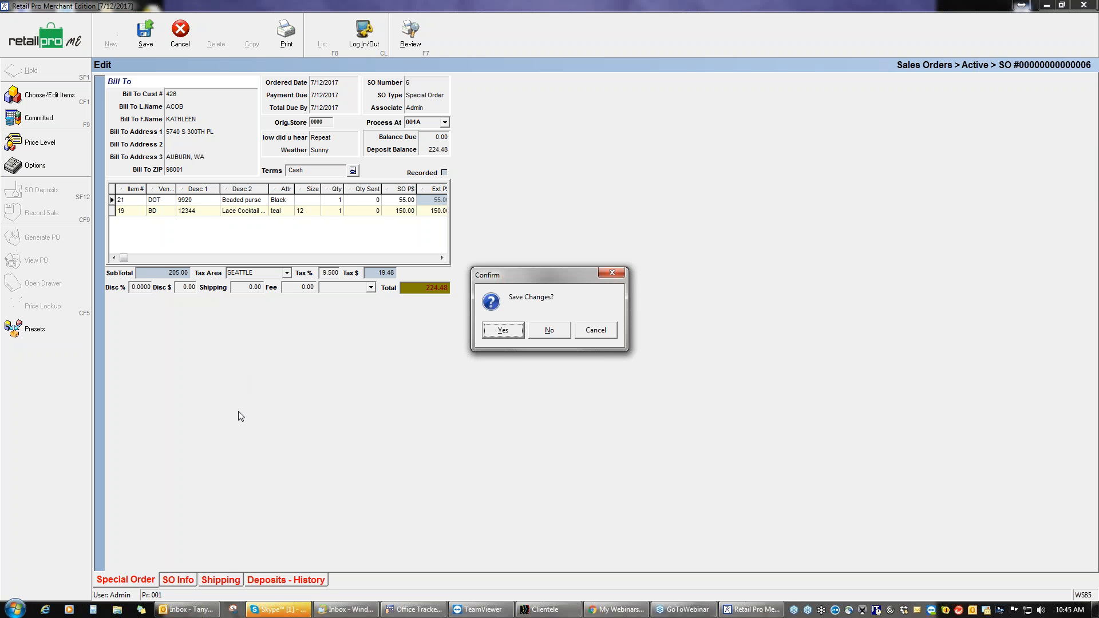
Step: Save sales order 6 (224.48 total, 0.00 due) and generate its purchase orders
click(503, 330)
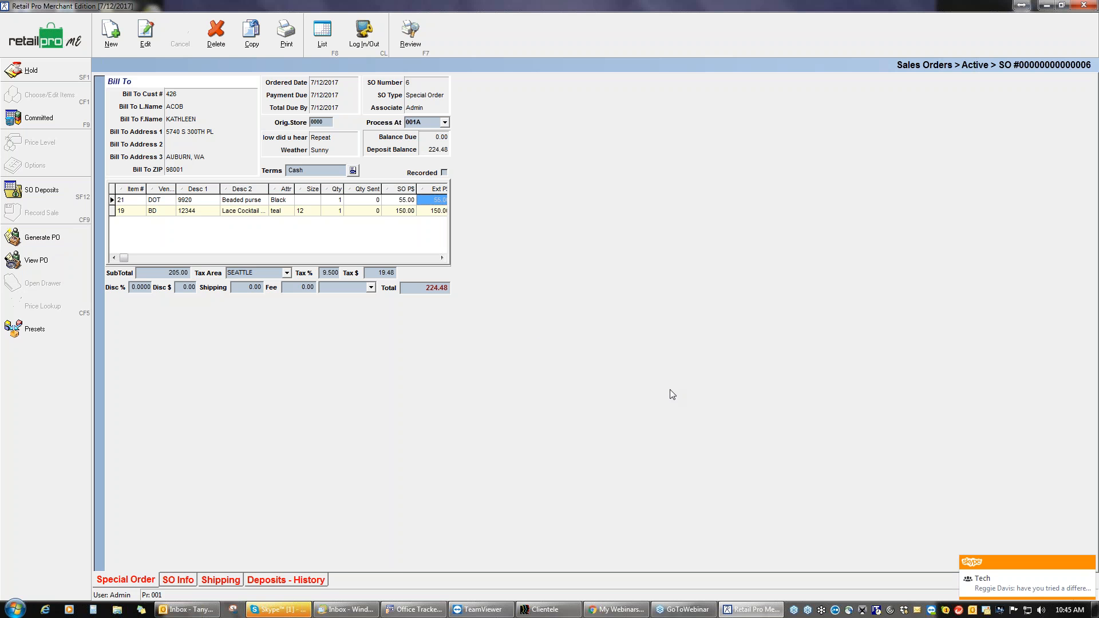
click(1089, 564)
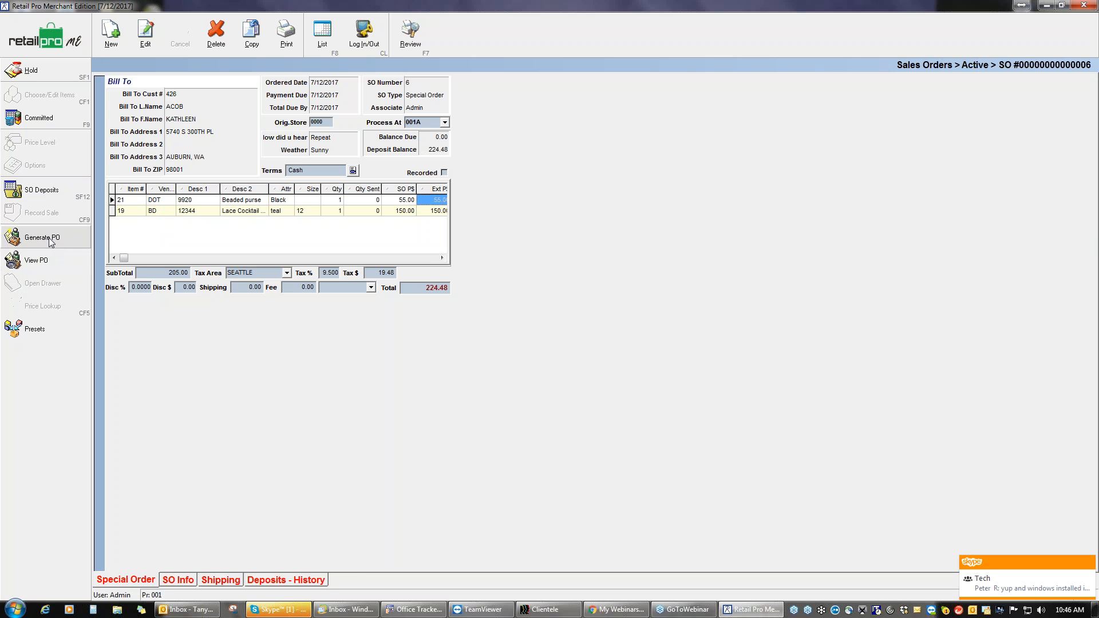
click(51, 243)
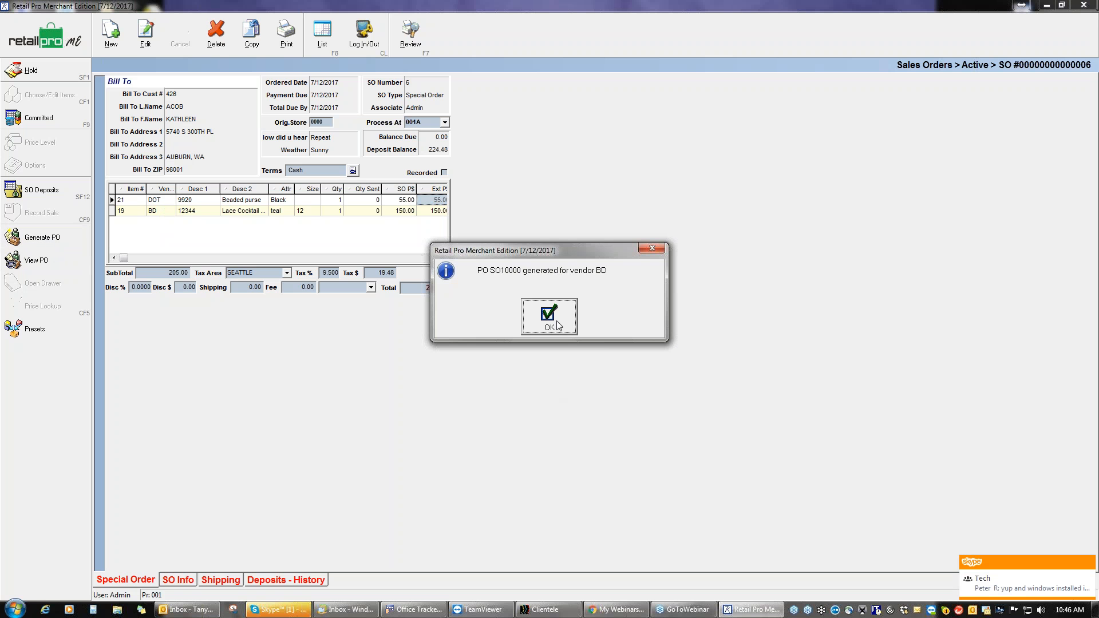
Step: Confirm POs SO10000 (vendor BD) and SO20000 (vendor DOT), review SO10000, and return to the list
click(553, 303)
click(547, 321)
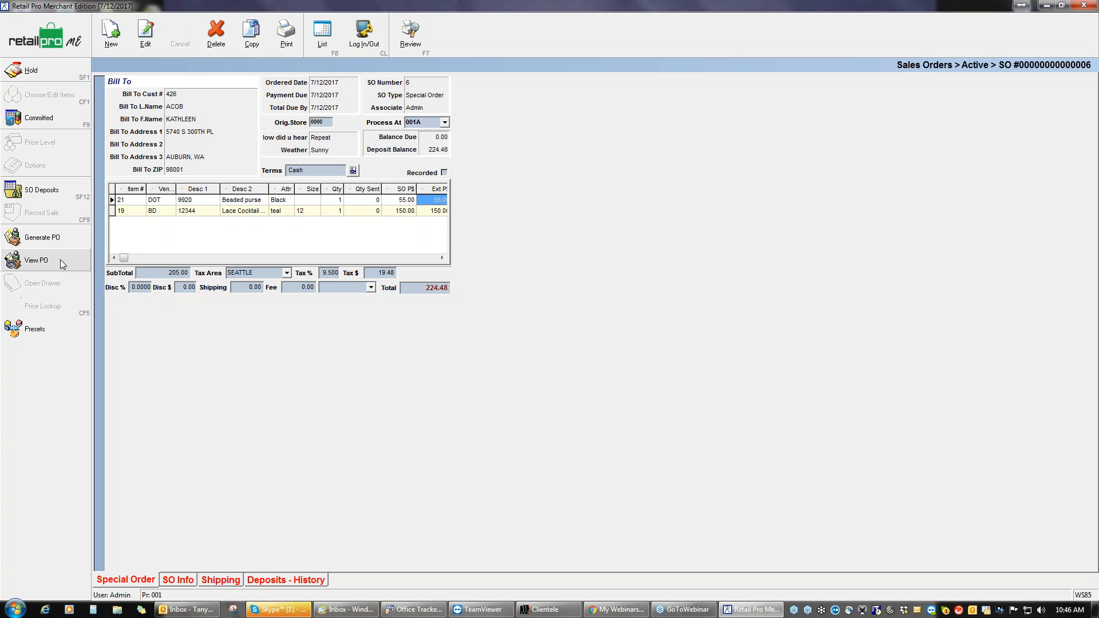
click(60, 260)
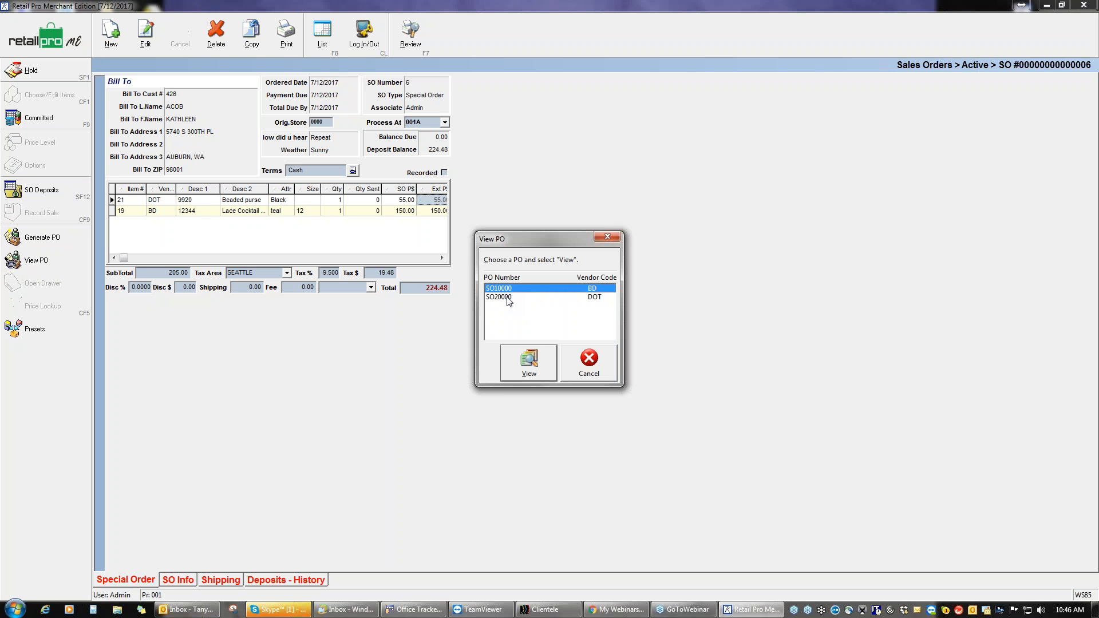
click(538, 361)
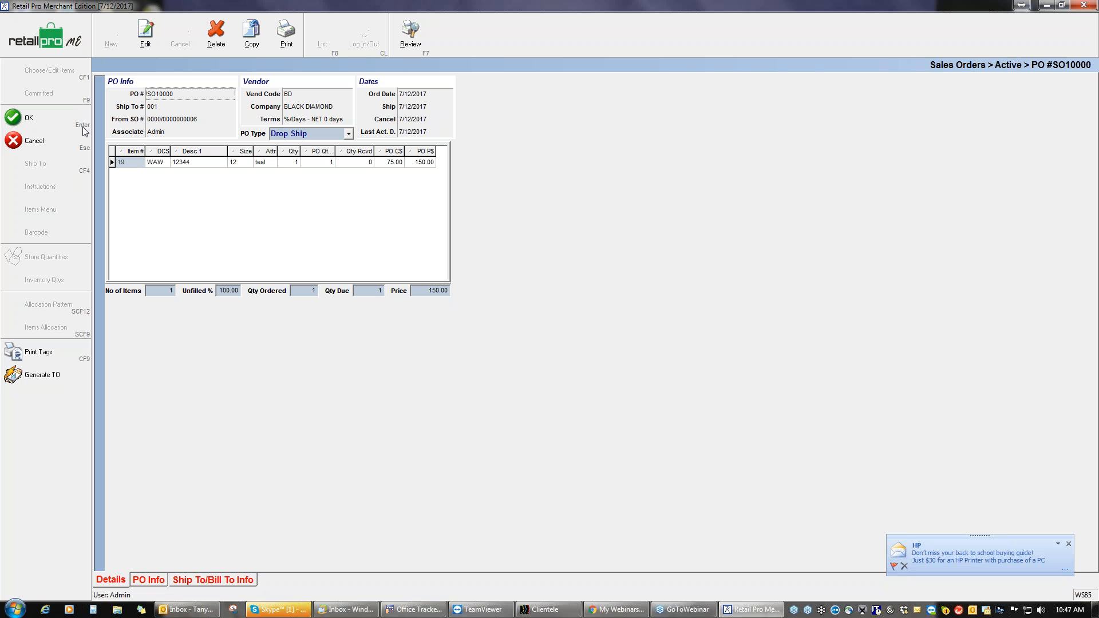
click(47, 121)
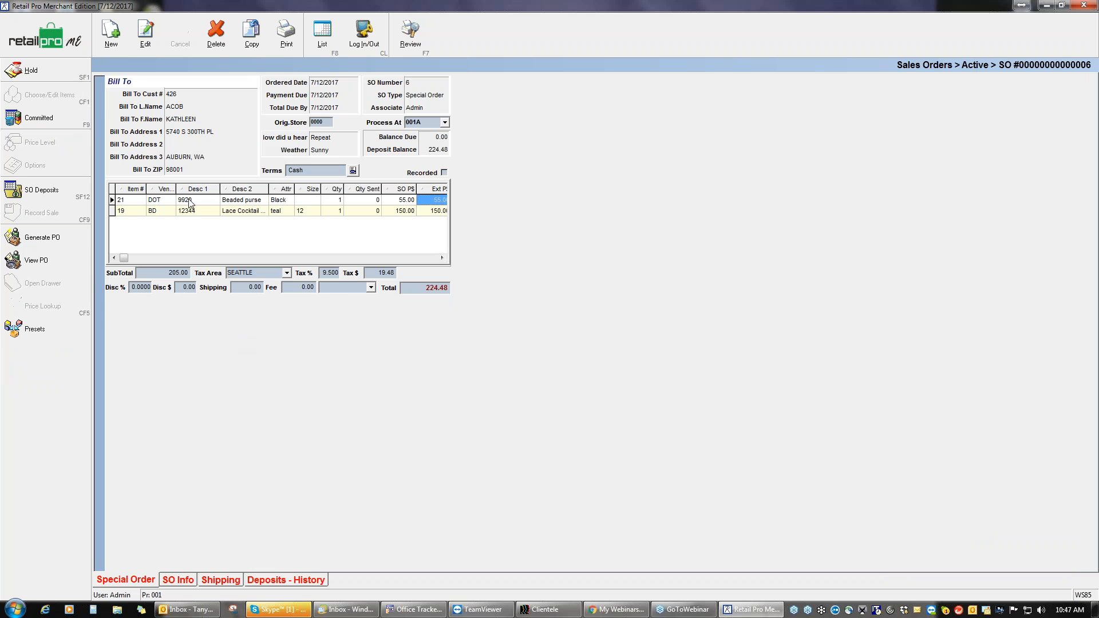
click(64, 38)
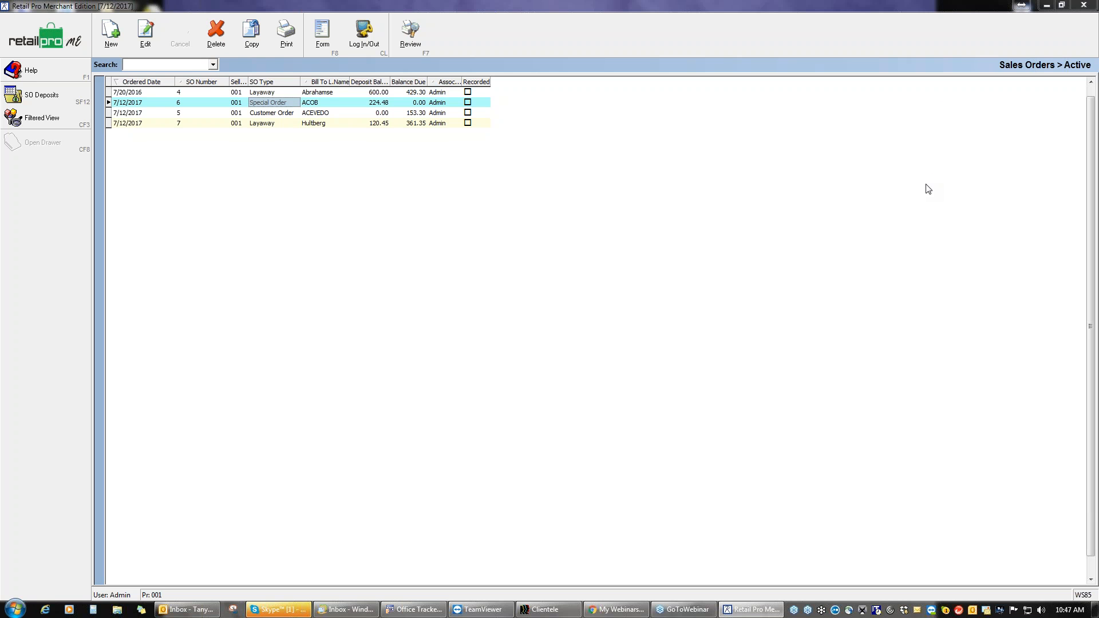
Step: Open customer order 5 (Lynx vest and gloves, 153.30 due) from the Sales Orders list
click(934, 29)
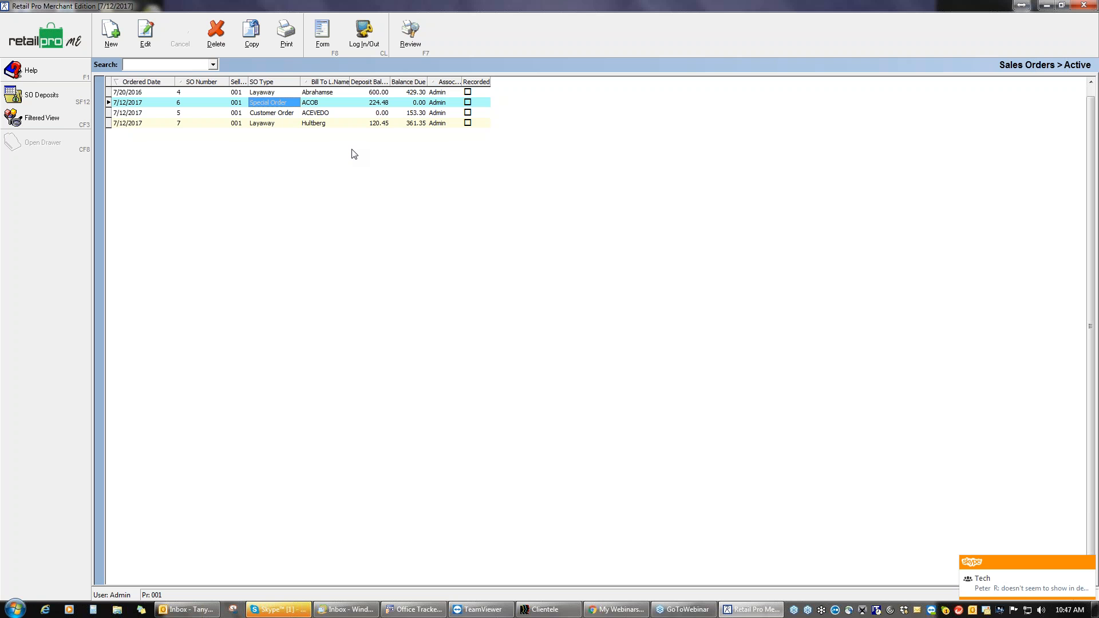
click(1089, 566)
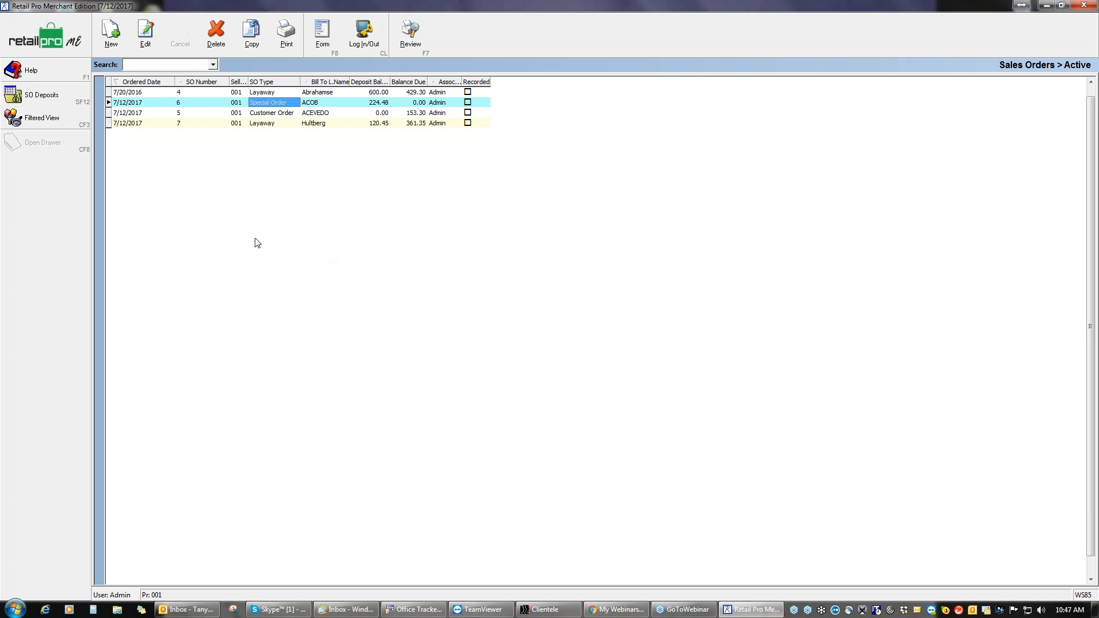
click(209, 114)
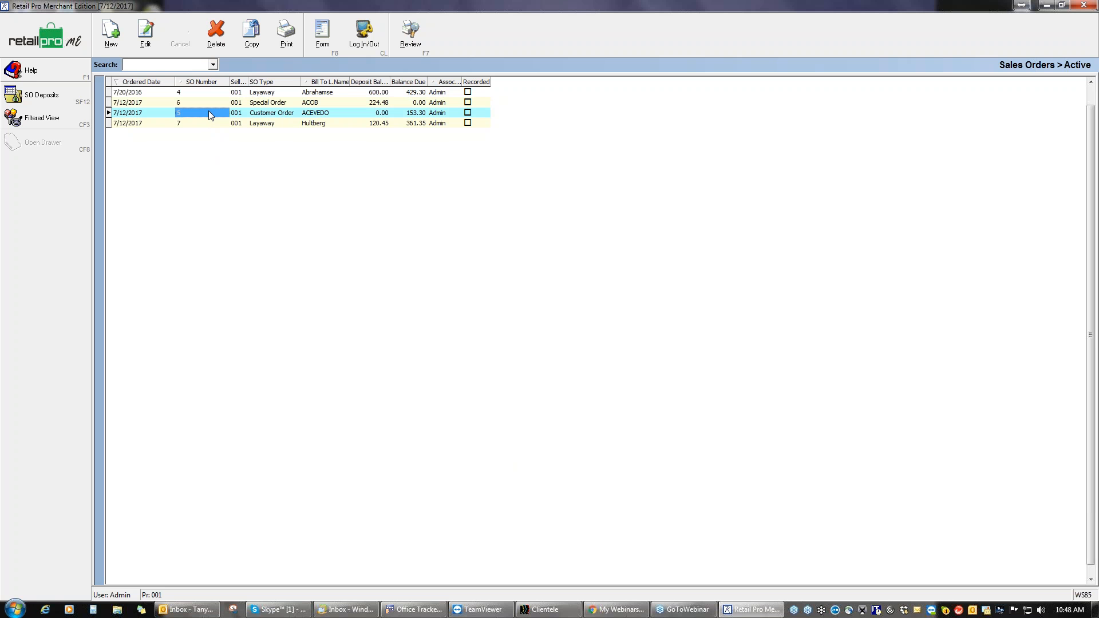
click(322, 34)
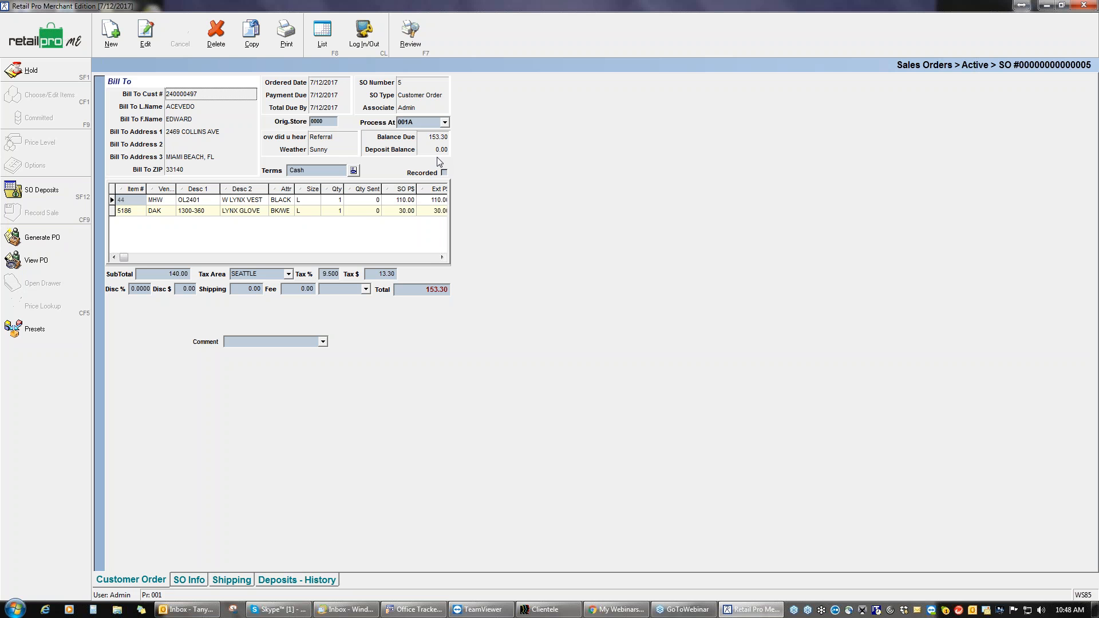
Step: Record a 153.30 cash deposit on sales order 5, tendering 160.00 with 6.70 change
click(41, 190)
click(111, 35)
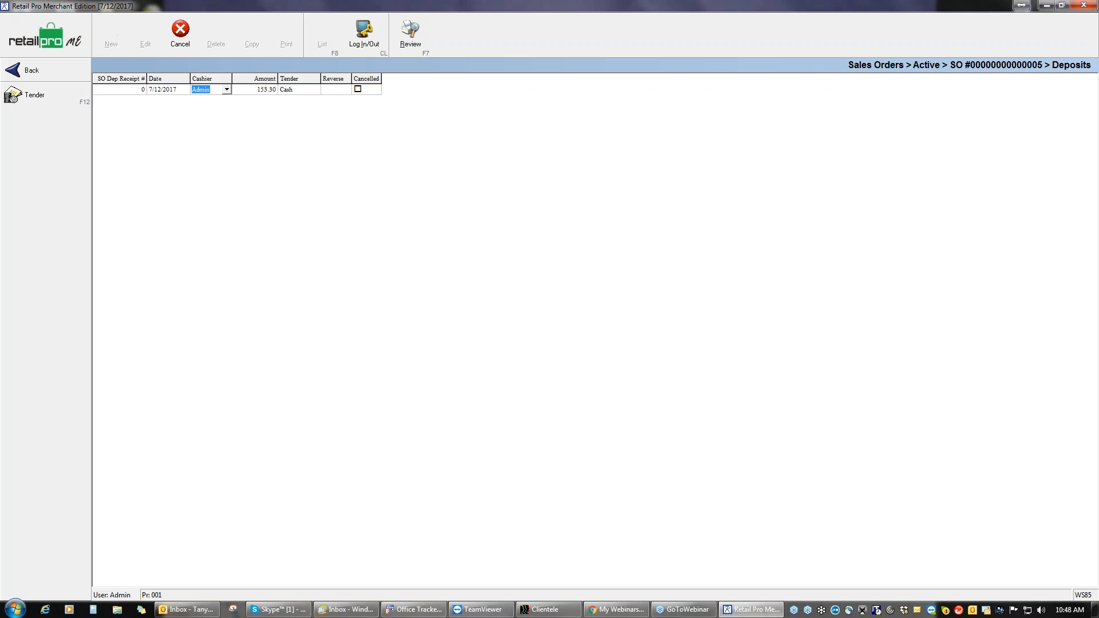
click(47, 94)
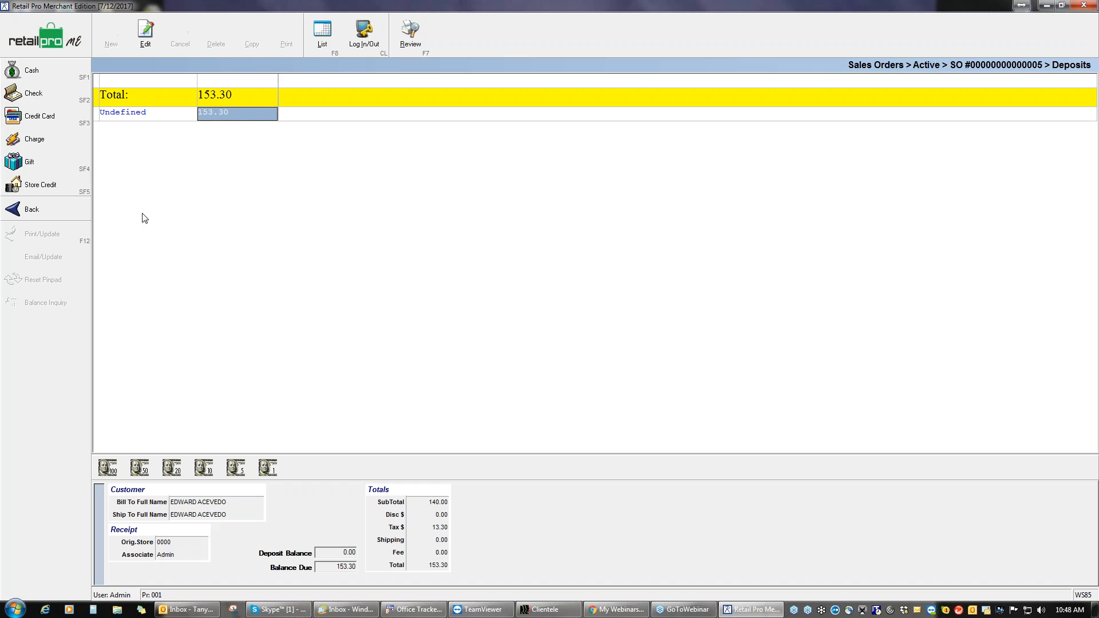
text(160)
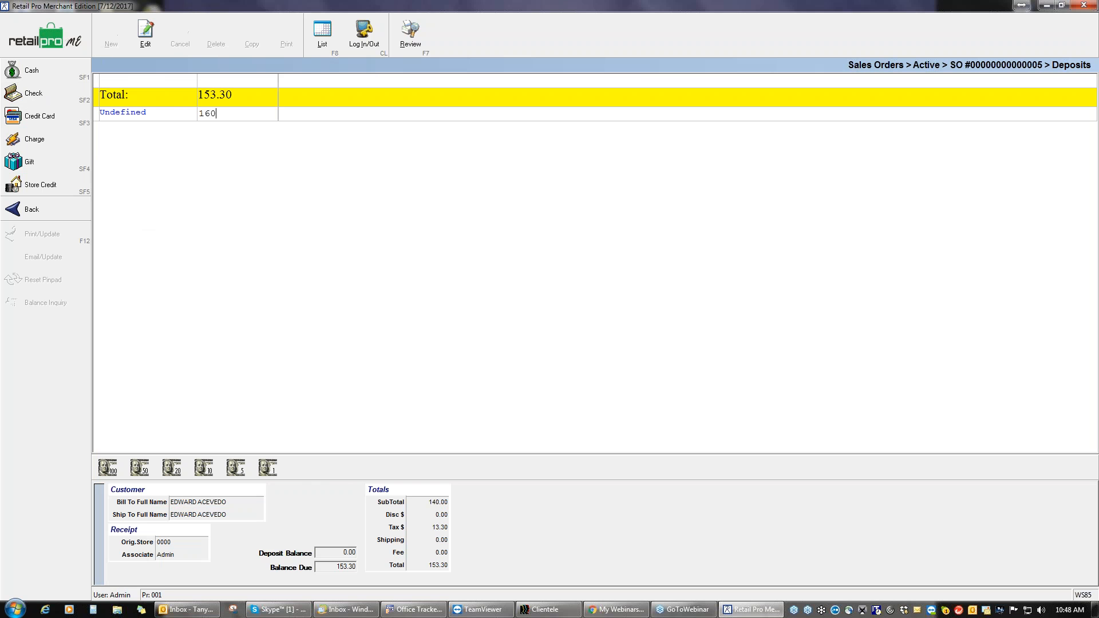
click(64, 68)
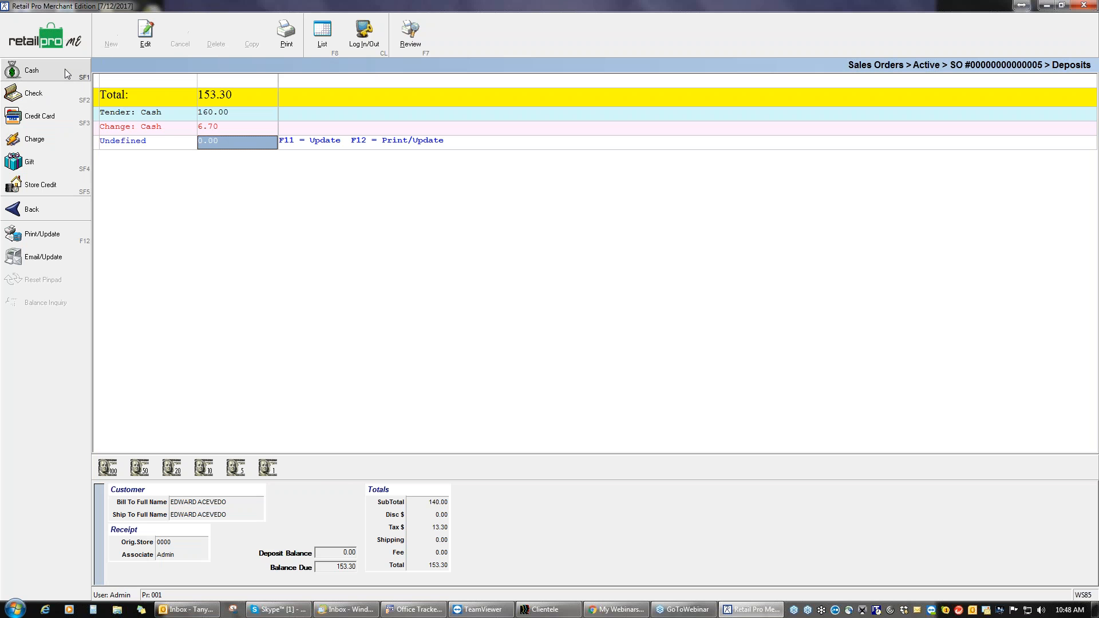
key(F12)
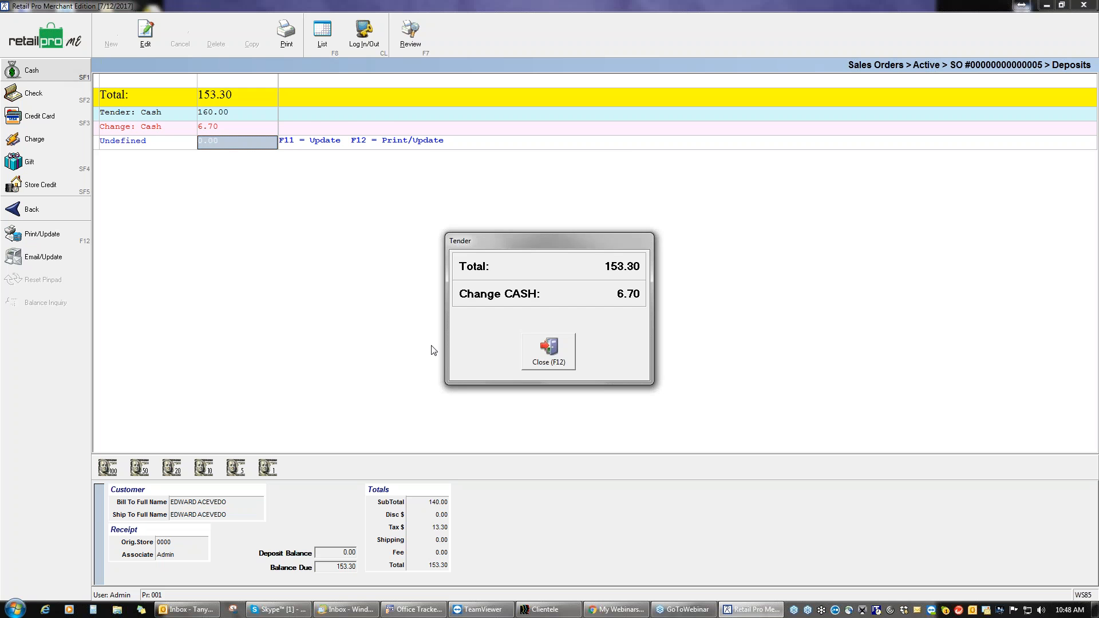
click(550, 349)
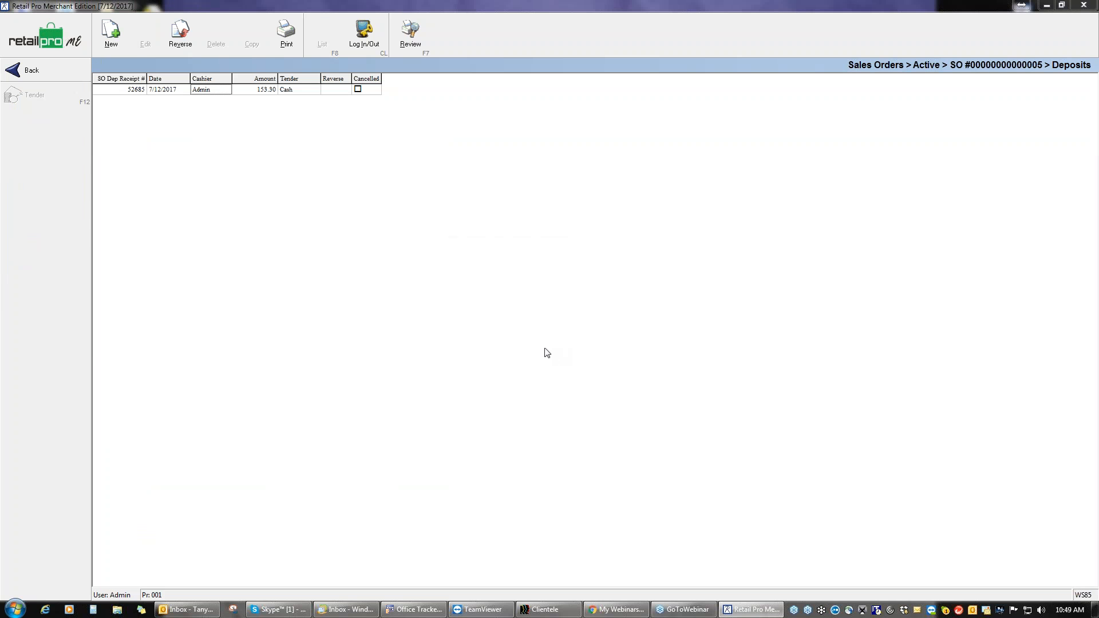
click(34, 70)
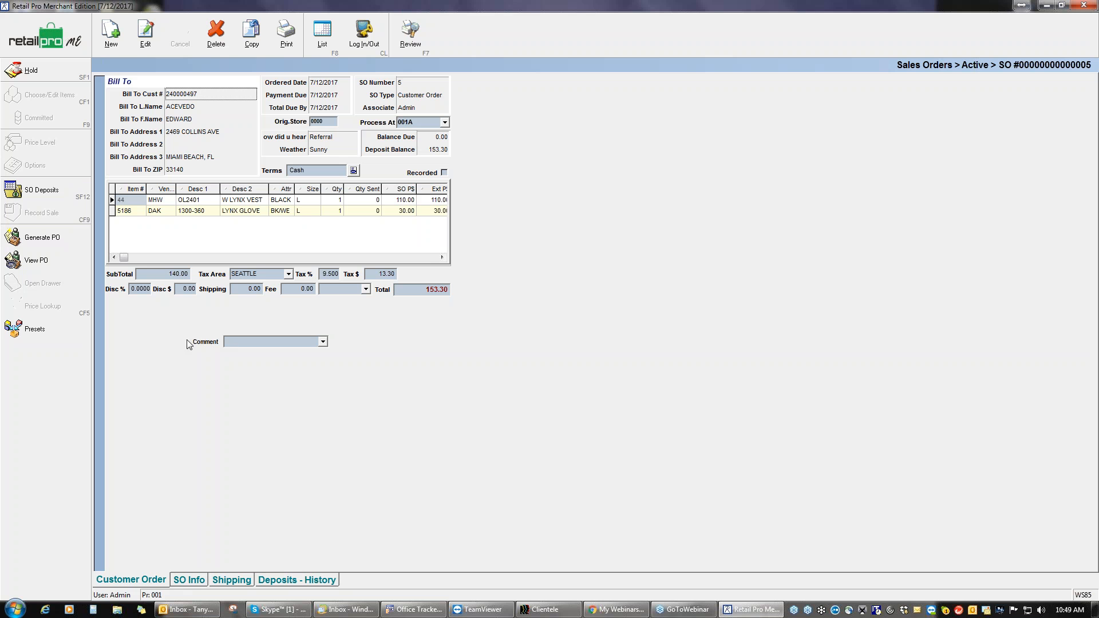
right_click(36, 358)
click(52, 210)
right_click(29, 370)
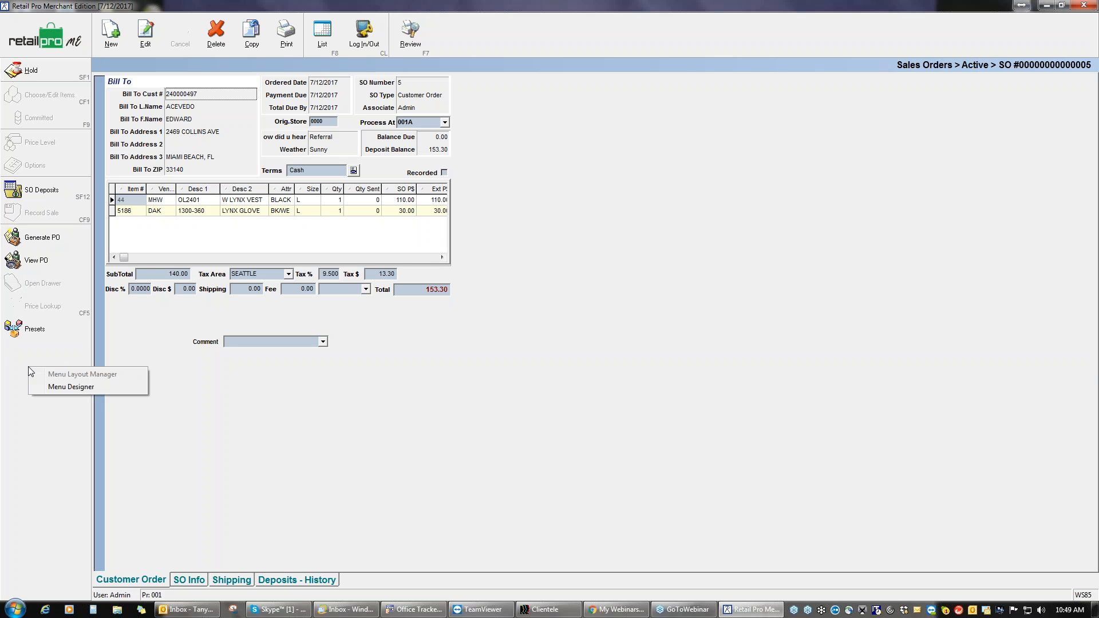
click(85, 388)
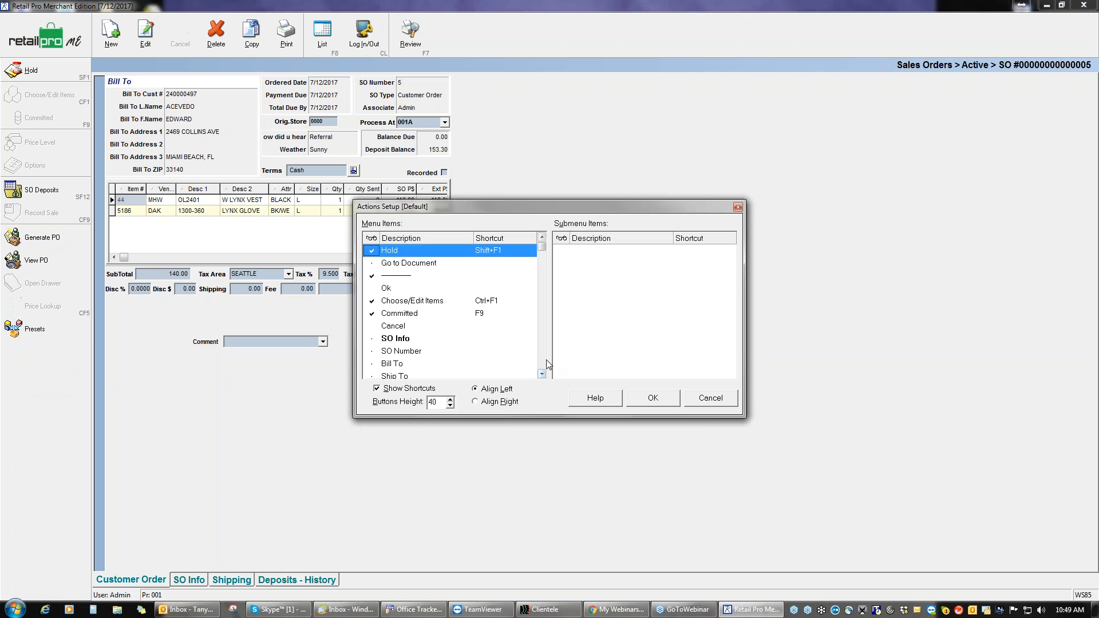
scroll(542, 349, down, 3)
scroll(544, 353, down, 3)
scroll(543, 354, down, 5)
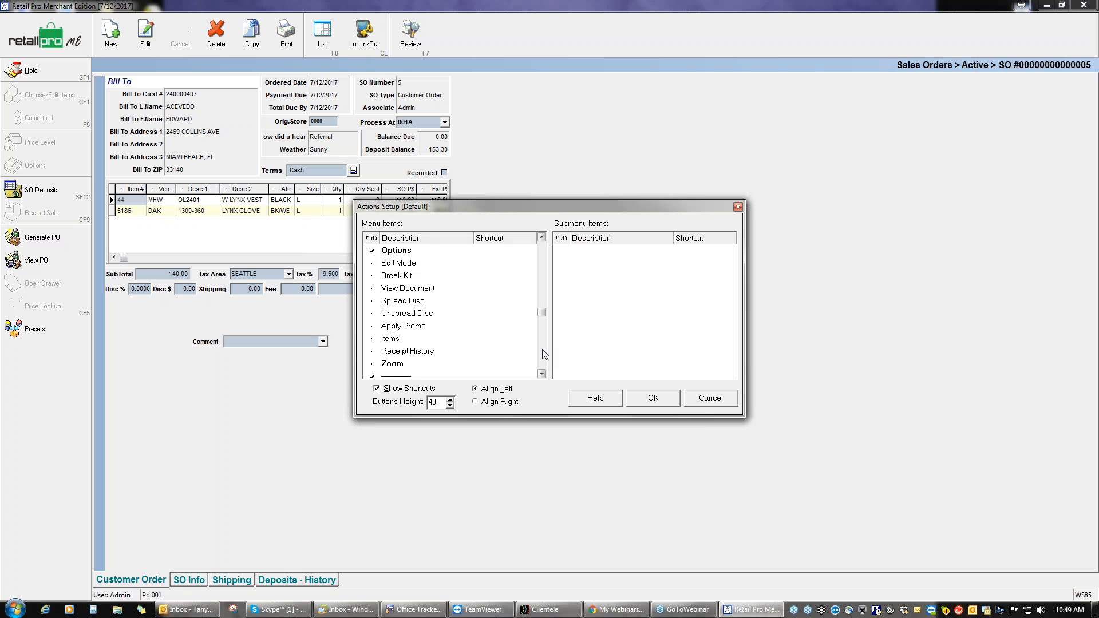
scroll(544, 354, down, 3)
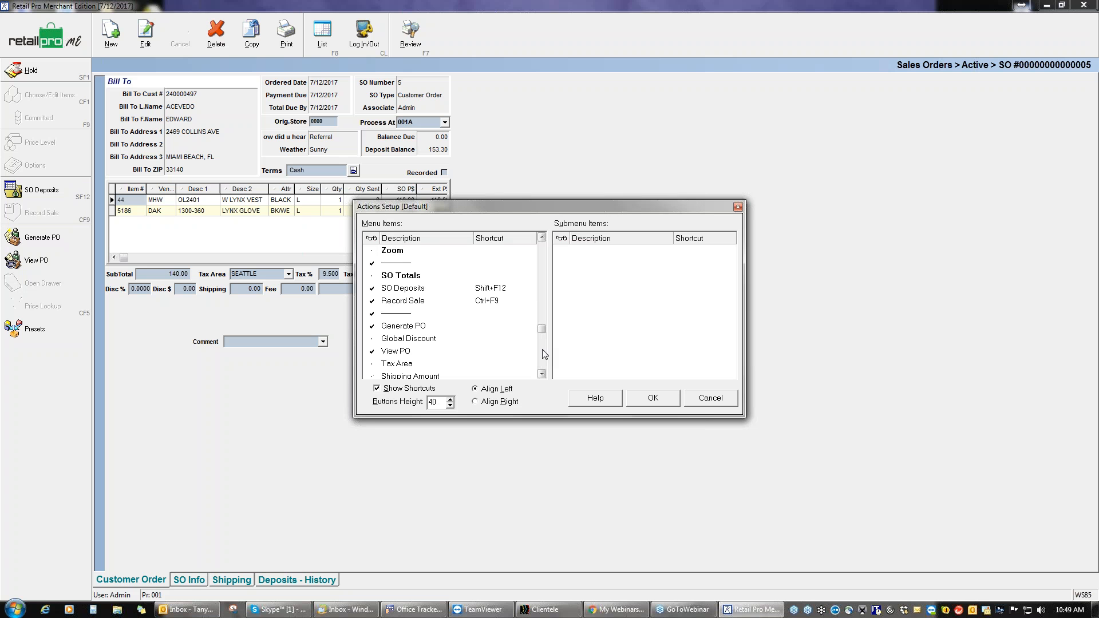
click(371, 303)
click(652, 399)
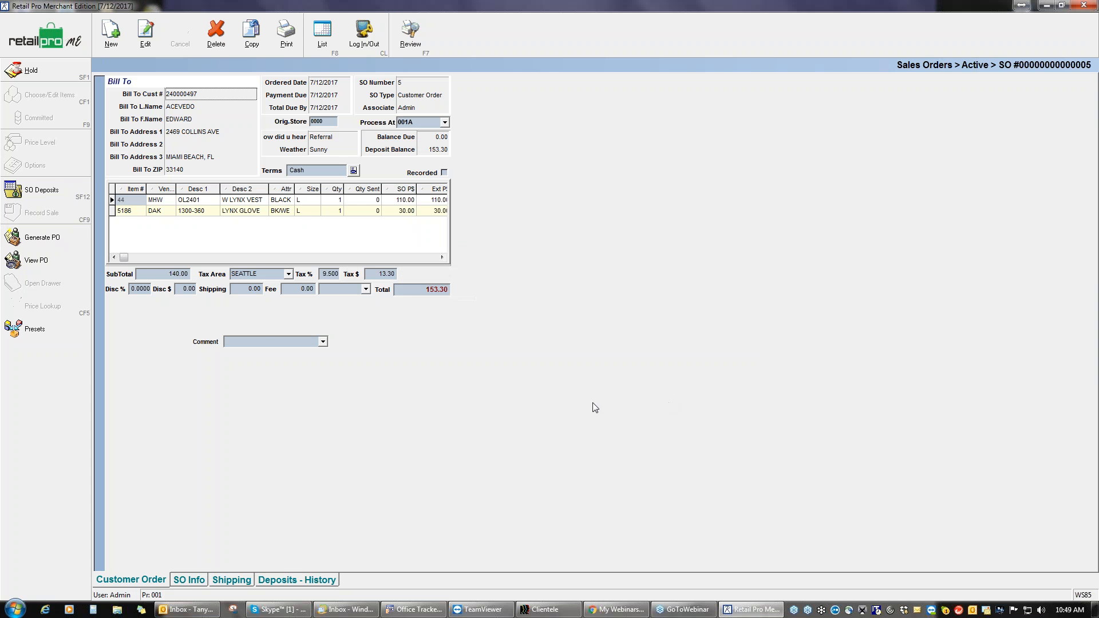
click(138, 201)
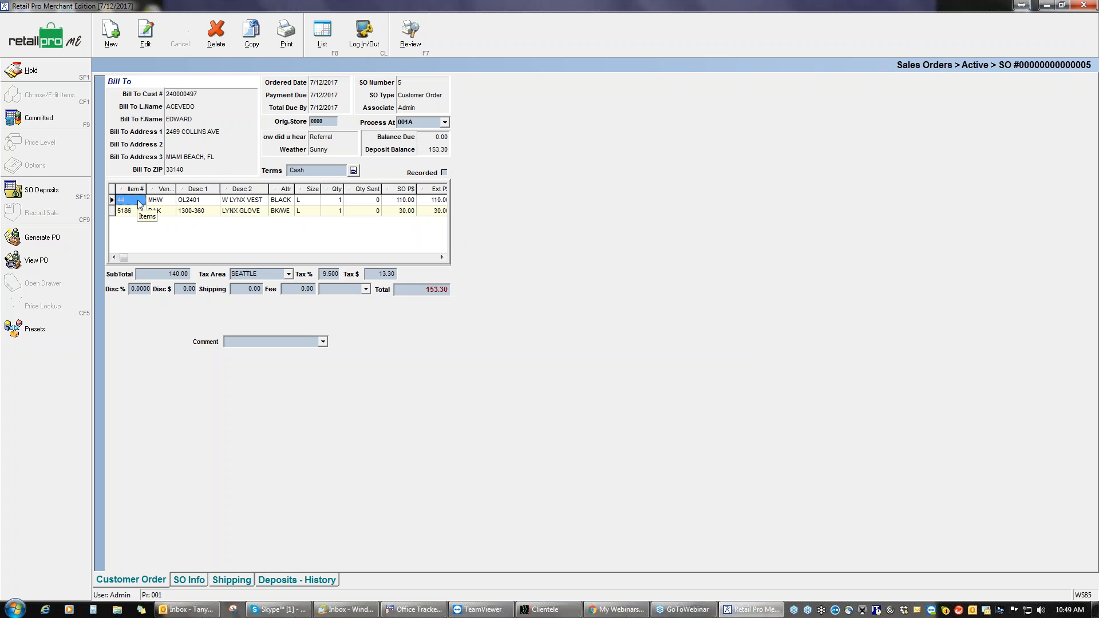
click(231, 132)
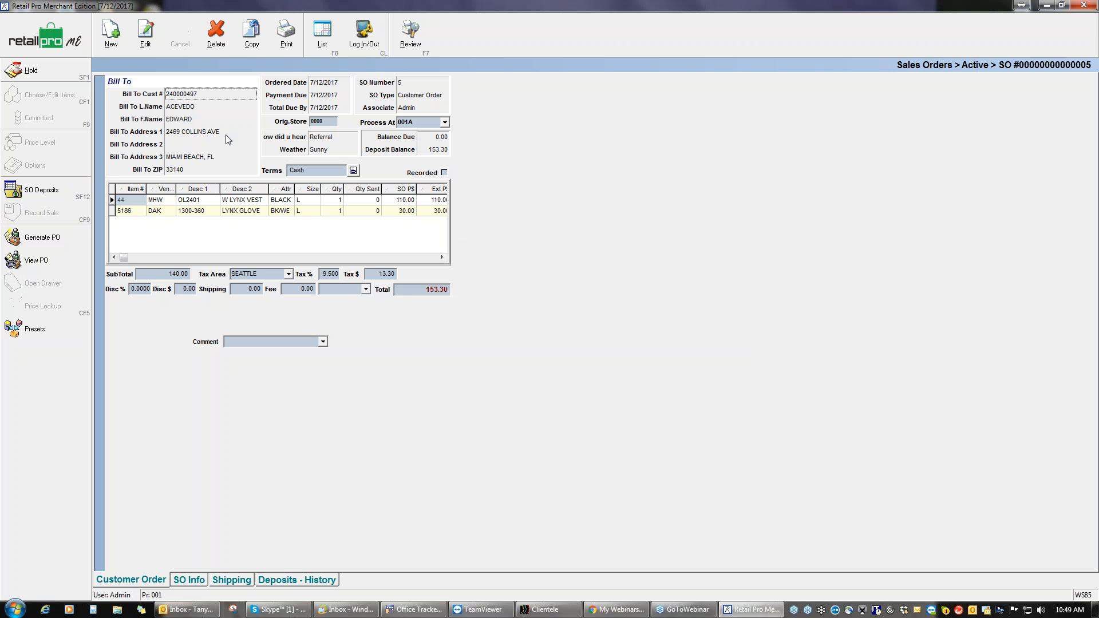
click(150, 39)
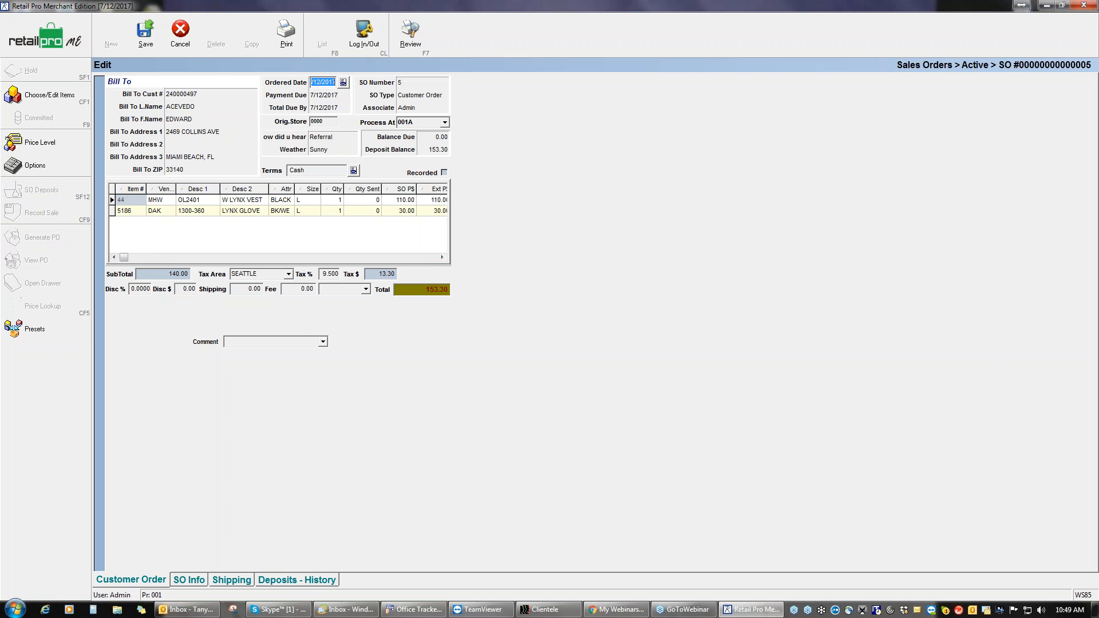
Step: Save sales order 5 and go back to the active sales orders list
click(144, 39)
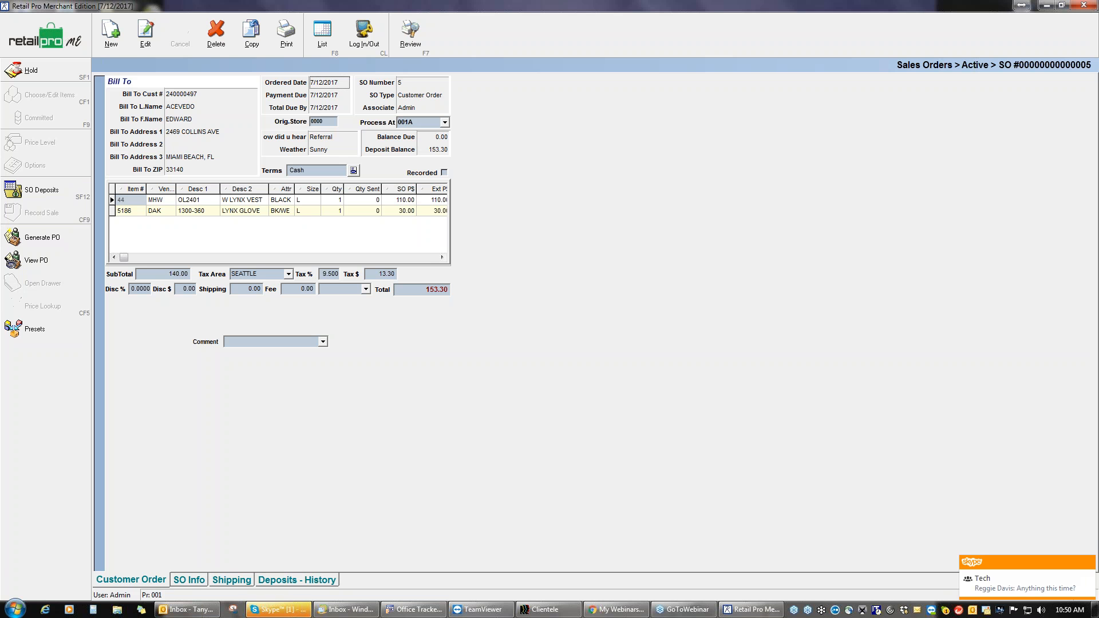
click(1089, 565)
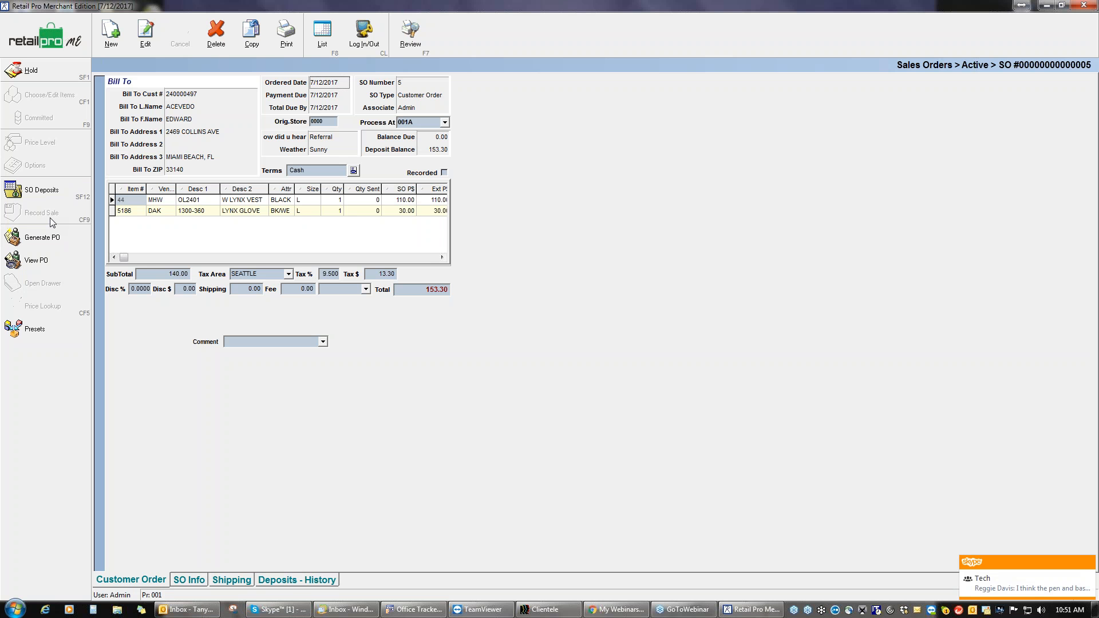
click(52, 40)
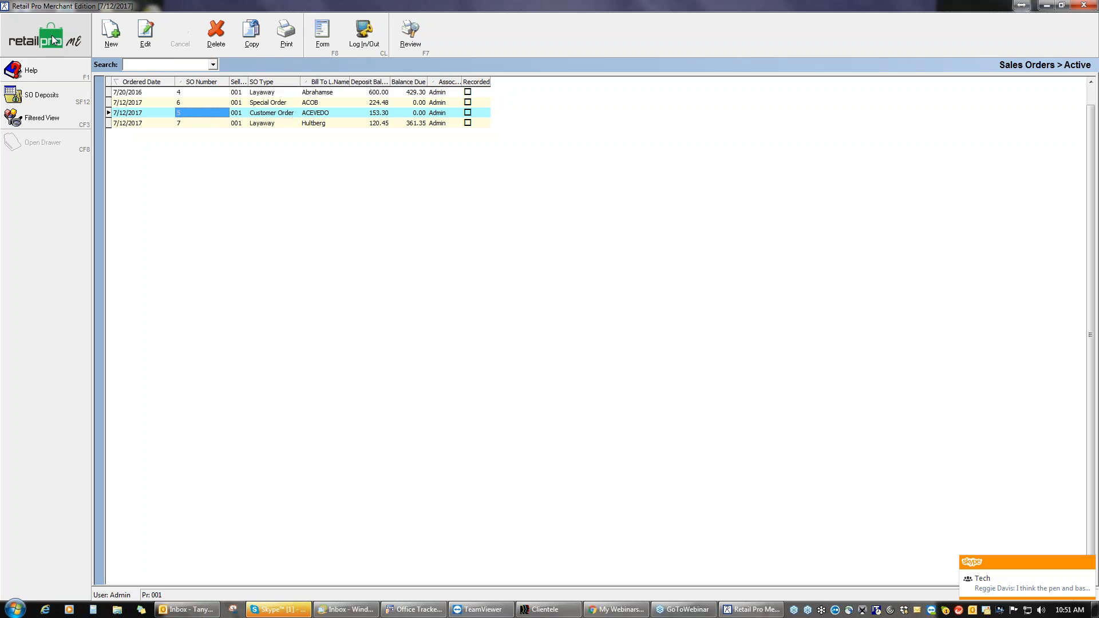
Step: Go to the home screen and open the July 2017 receipts list
click(52, 40)
click(57, 77)
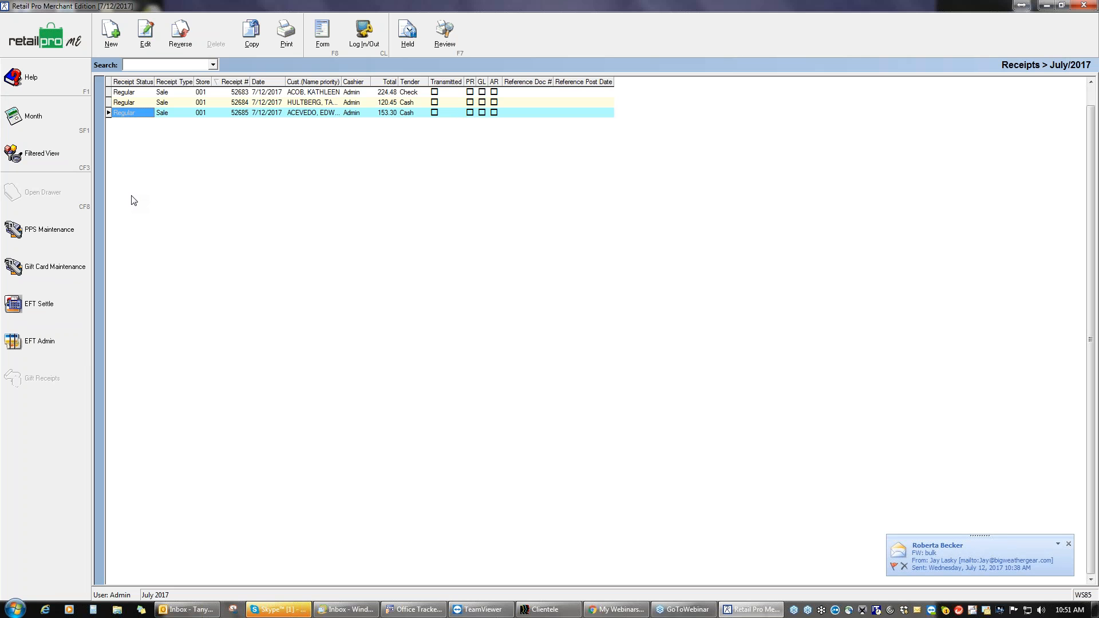
Step: Create a new blank receipt, number 52686, dated 7/12/2017
click(111, 32)
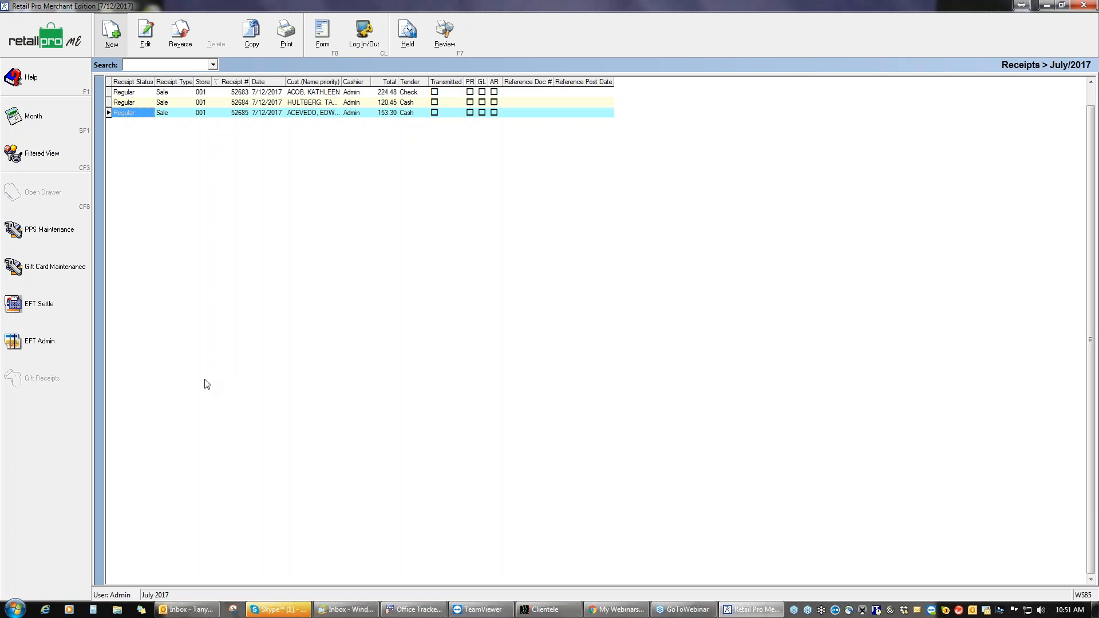
key(alt+n)
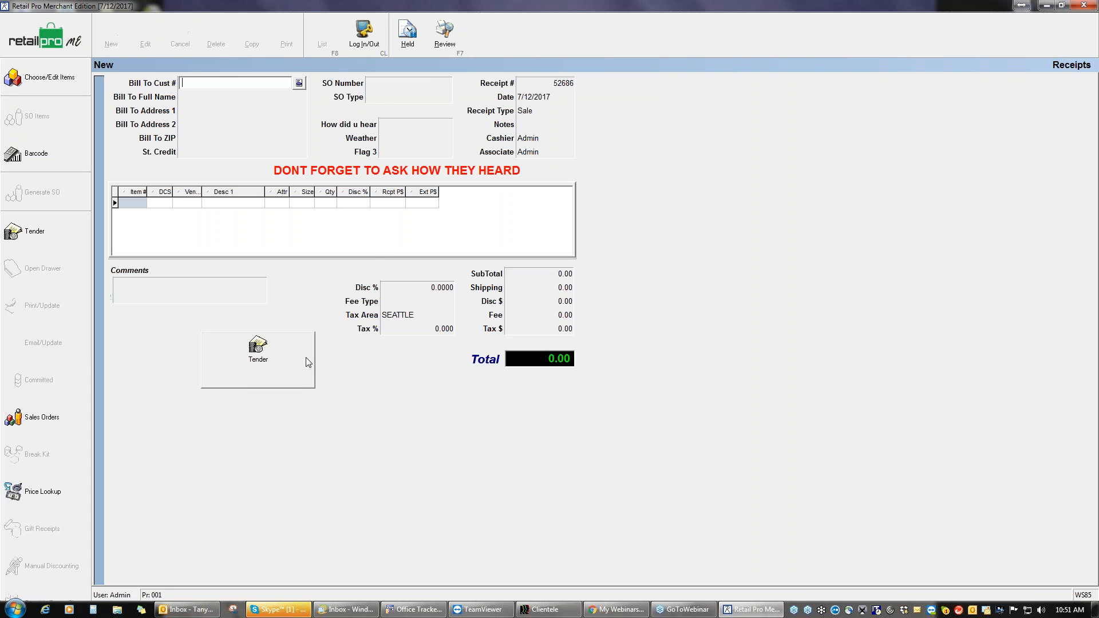
Step: Look up the available sales orders from the receipt's SO Number field
click(383, 84)
click(445, 84)
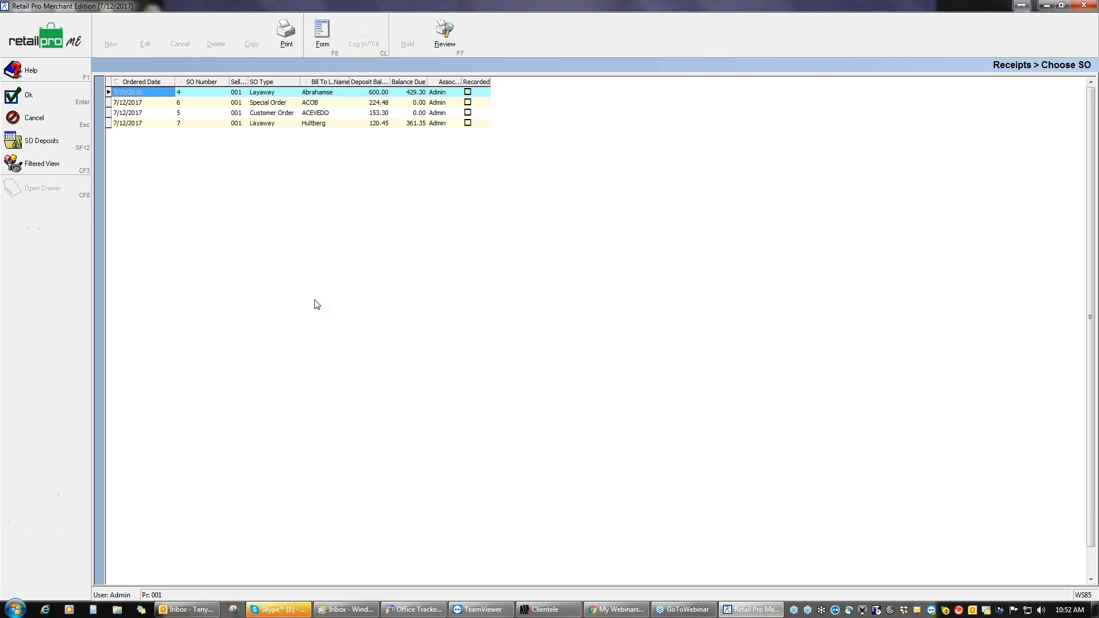
Step: Link customer order SO 5 to receipt 52686
click(307, 103)
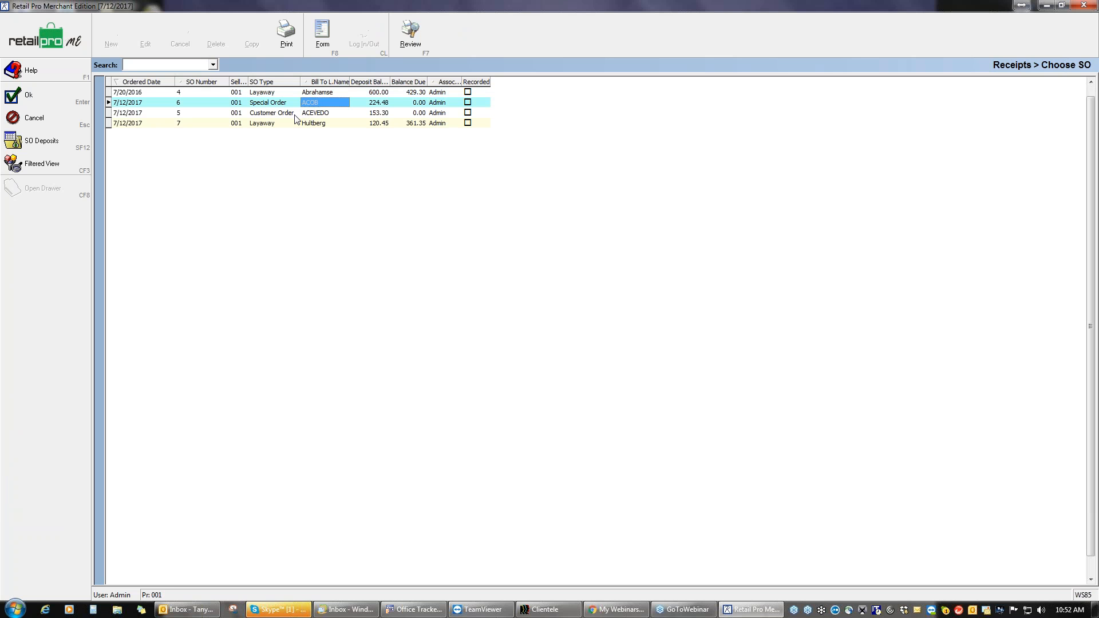
click(292, 113)
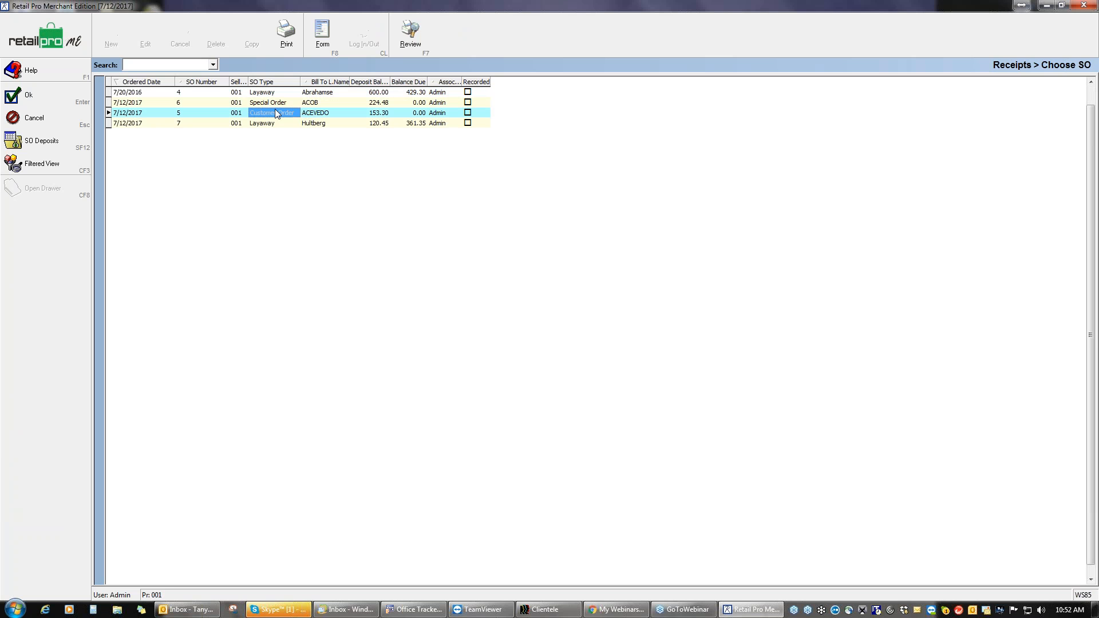
click(62, 94)
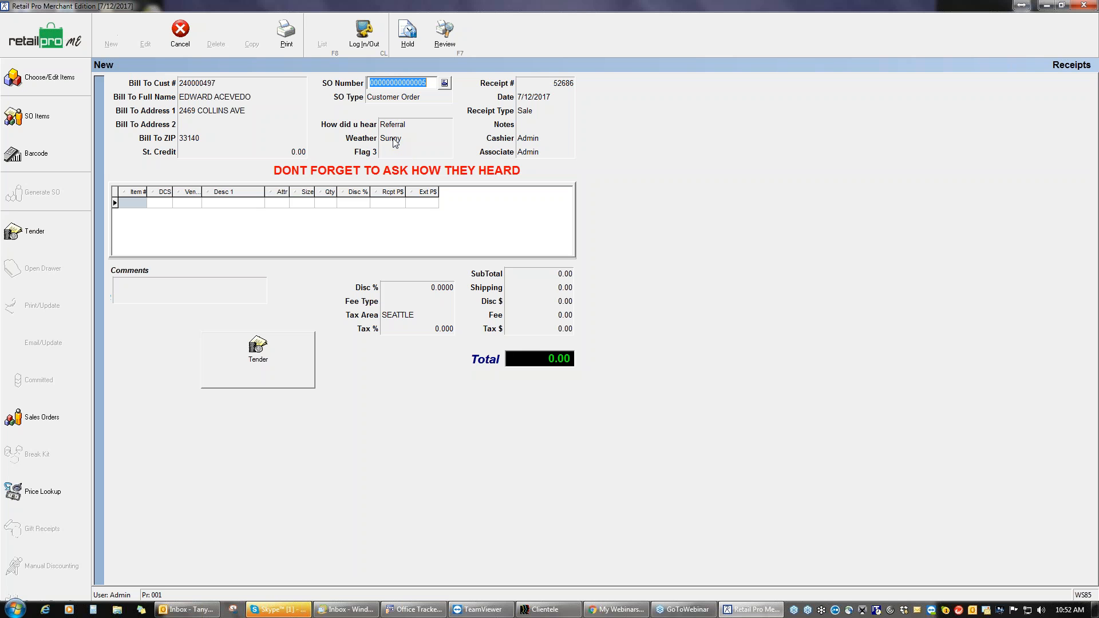
Step: Show SO 5's two items for filling, each with 1 due
click(61, 118)
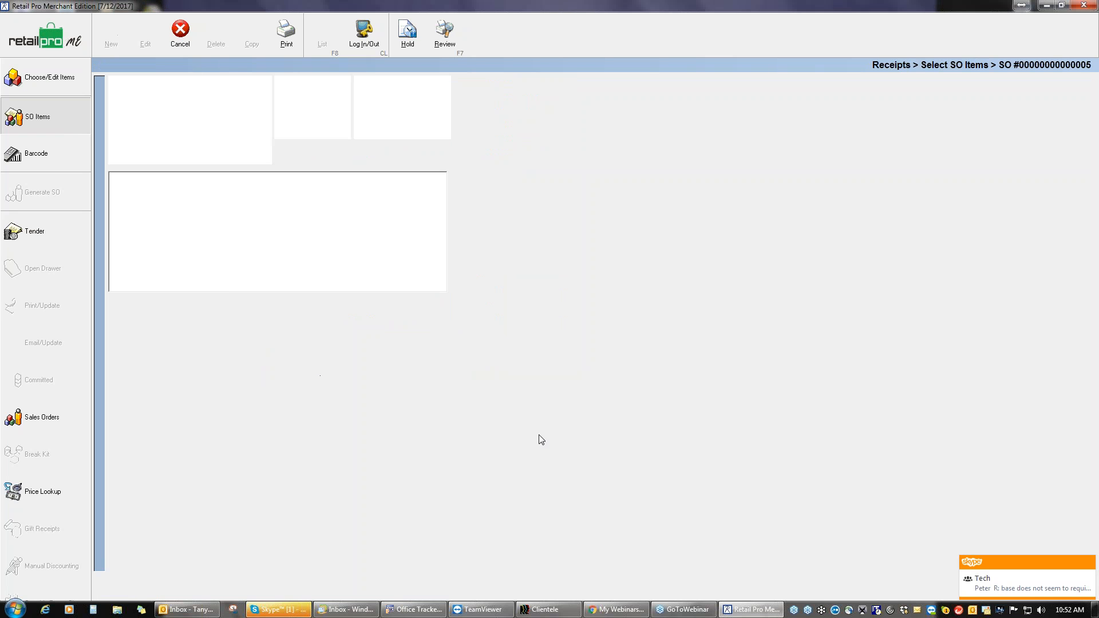
click(1088, 563)
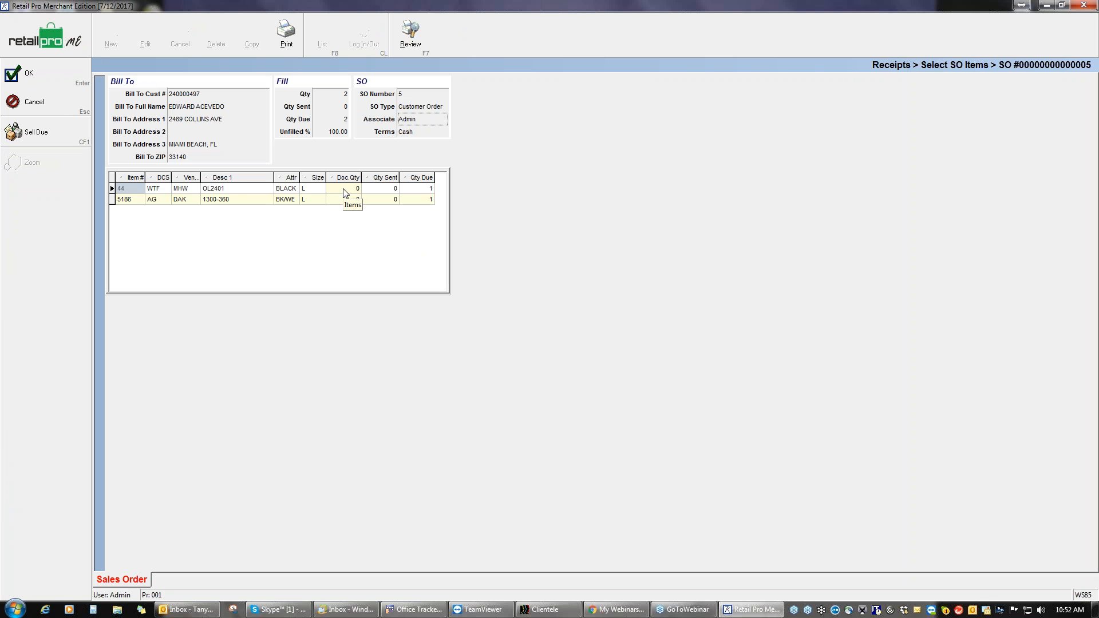
Step: Add the Desc 2 column right after Desc 1 in the items grid layout and apply it
right_click(240, 183)
mouse_move(344, 188)
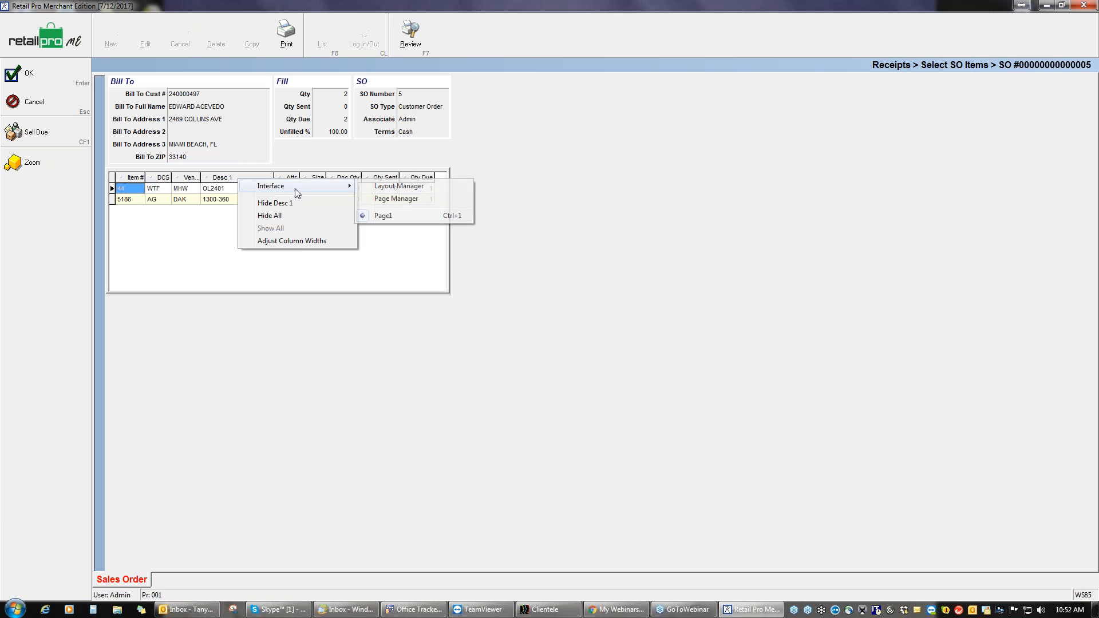
click(381, 200)
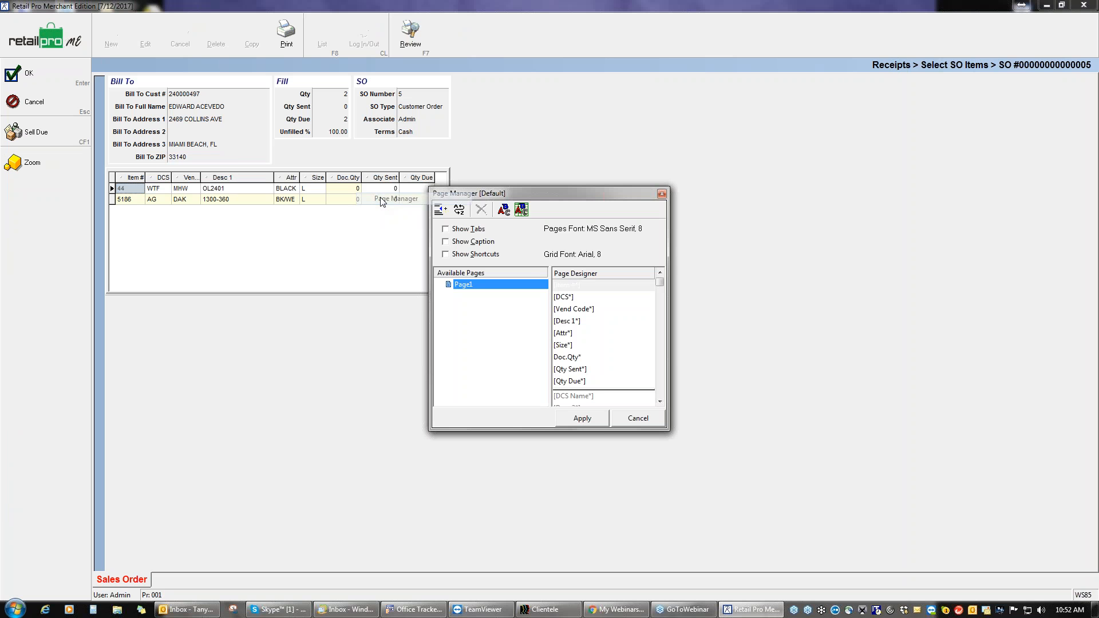
click(661, 384)
click(570, 298)
double_click(571, 297)
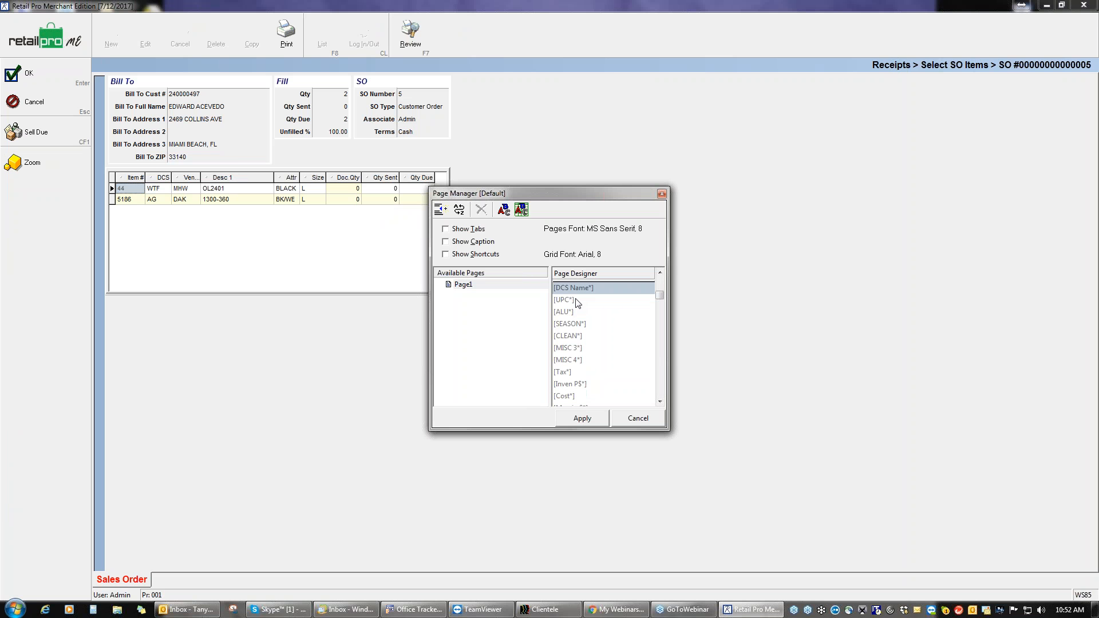
click(661, 285)
drag(573, 394, 572, 335)
click(579, 418)
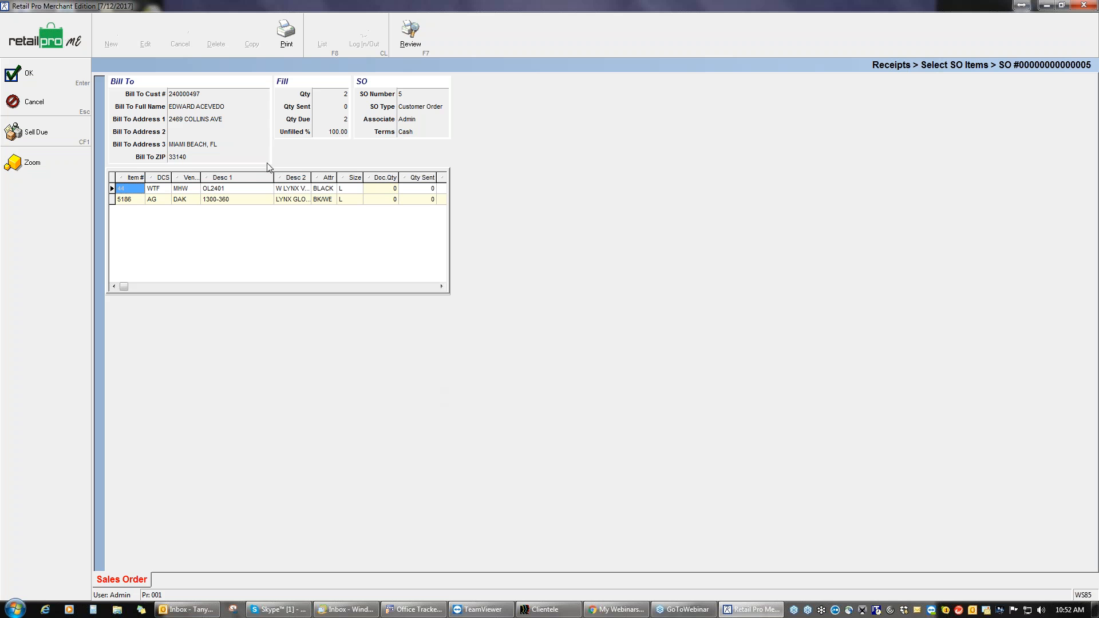
Step: Sort by Desc 1, resize the description columns, and set the W LYNX VEST's Doc.Qty to 1
click(239, 178)
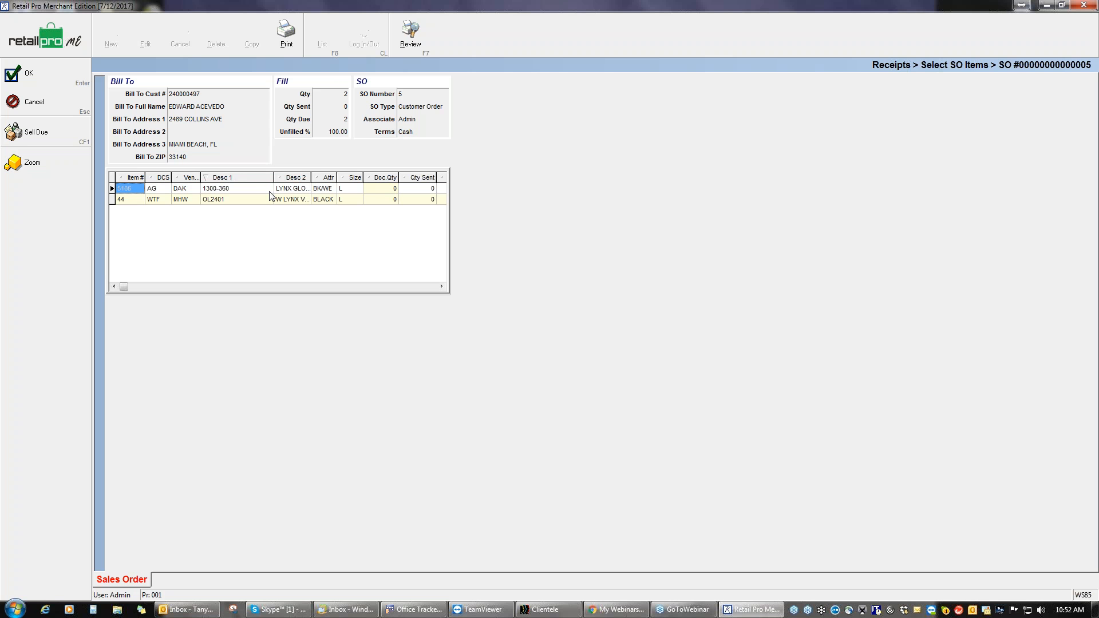
drag(274, 178, 303, 179)
click(283, 200)
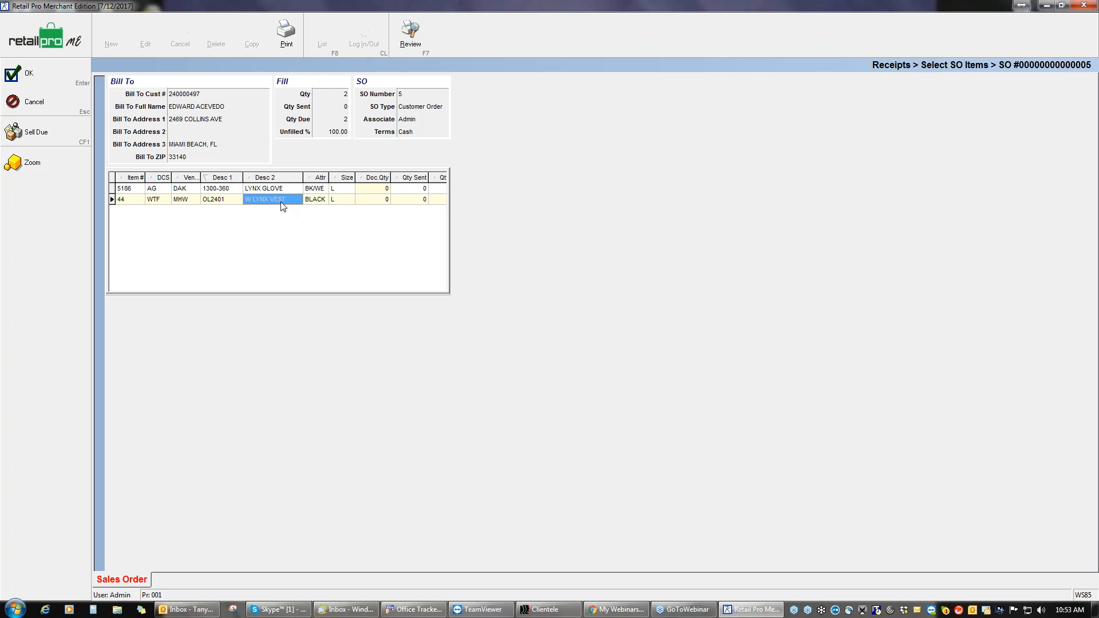
click(383, 202)
text(1)
drag(428, 177, 413, 177)
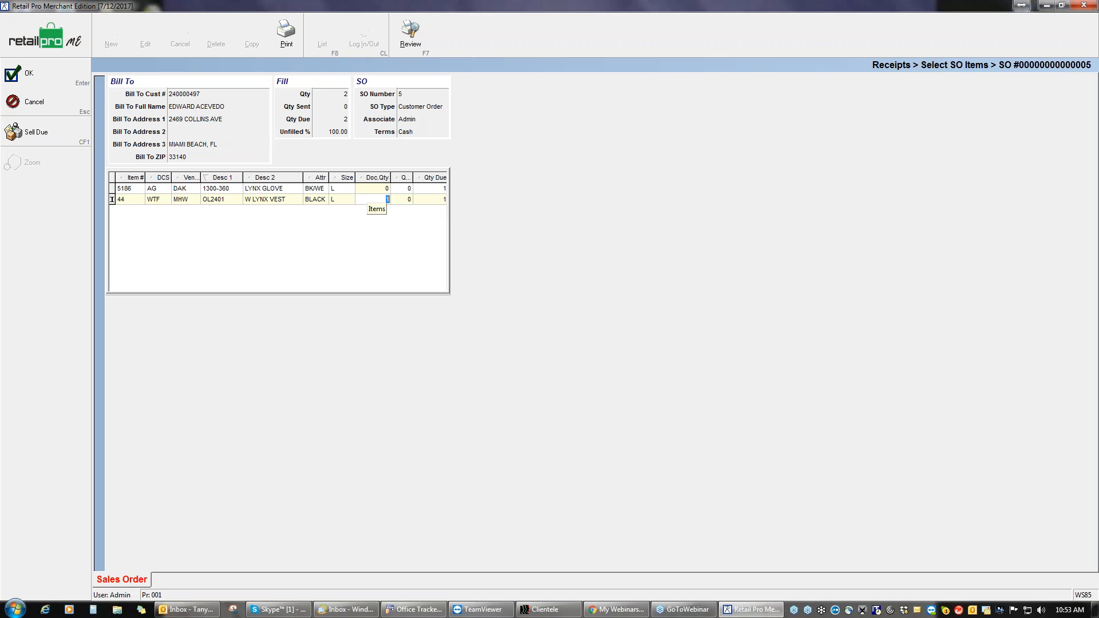
Step: Bring the W LYNX VEST onto the receipt at 120.45 and start tendering it
click(42, 139)
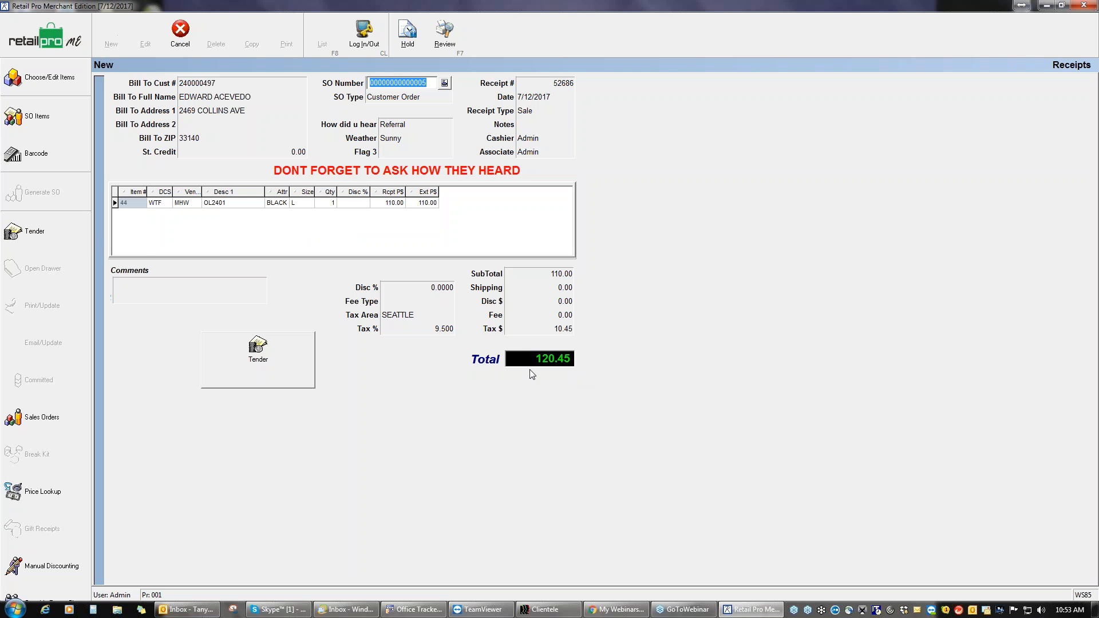
click(253, 355)
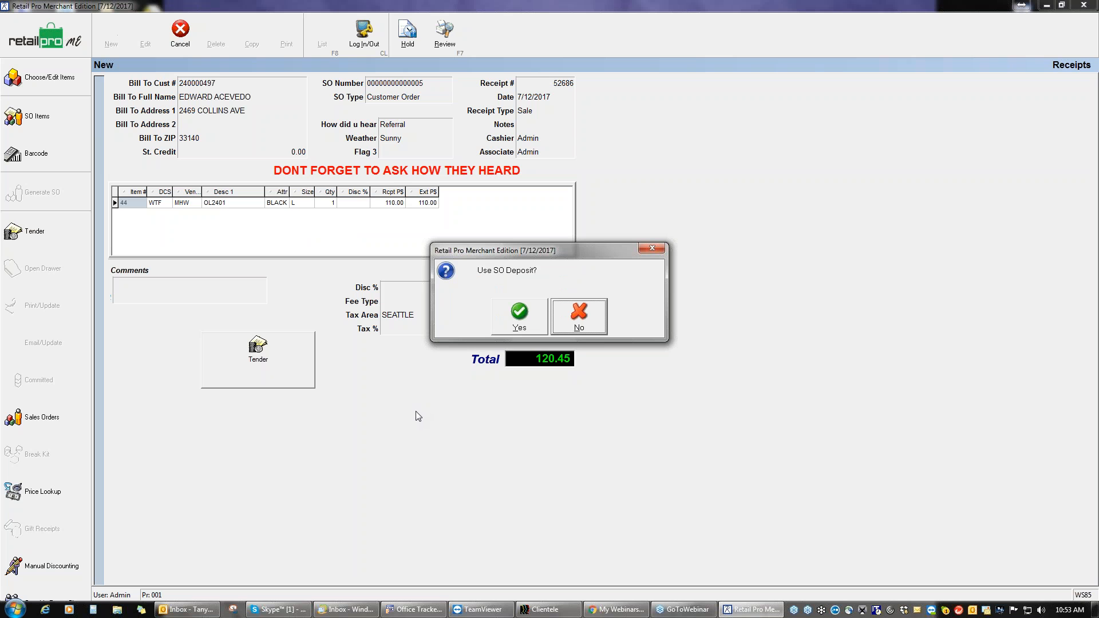
Step: Pay receipt 52686 from the SO deposit and save it with F11
click(520, 323)
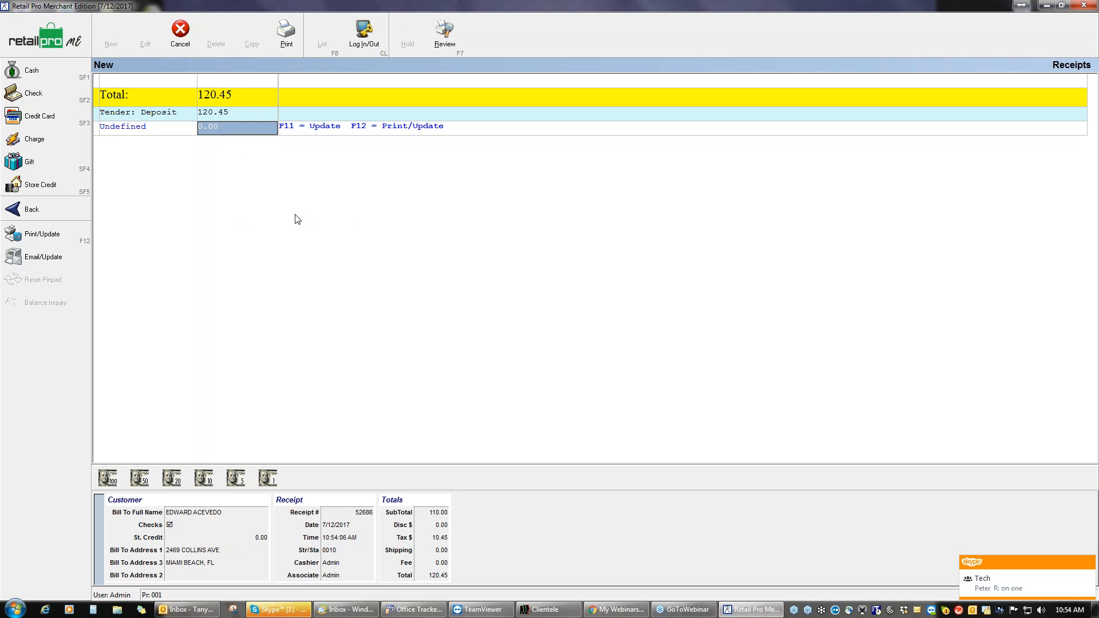
key(F11)
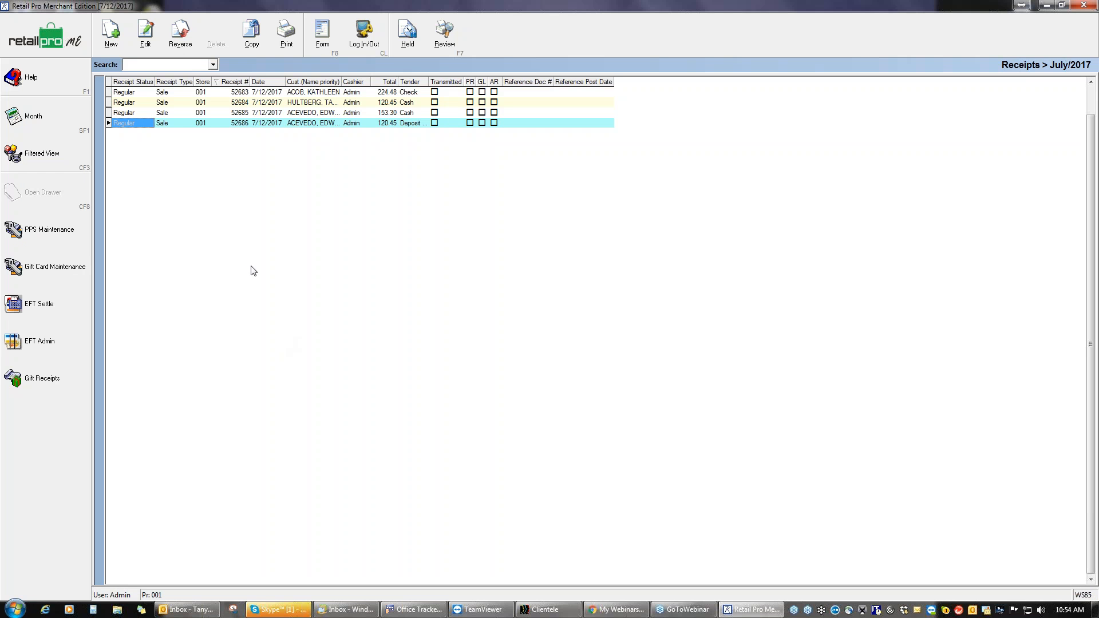
Step: From the home screen, open layaway SO 7 in the sales orders list and view its deposits
click(78, 46)
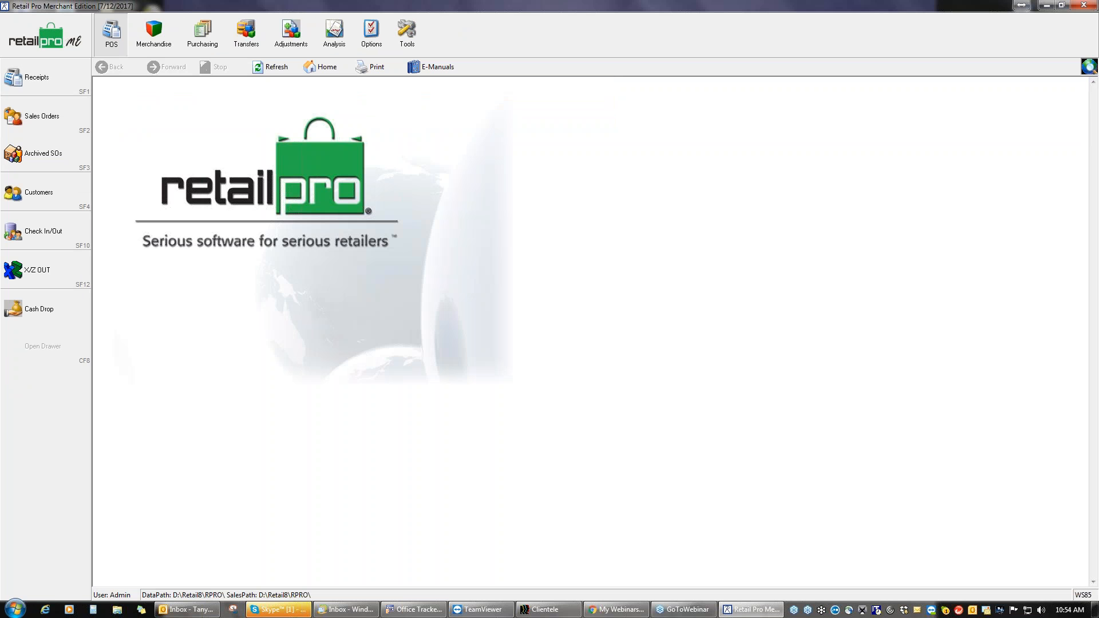
click(71, 124)
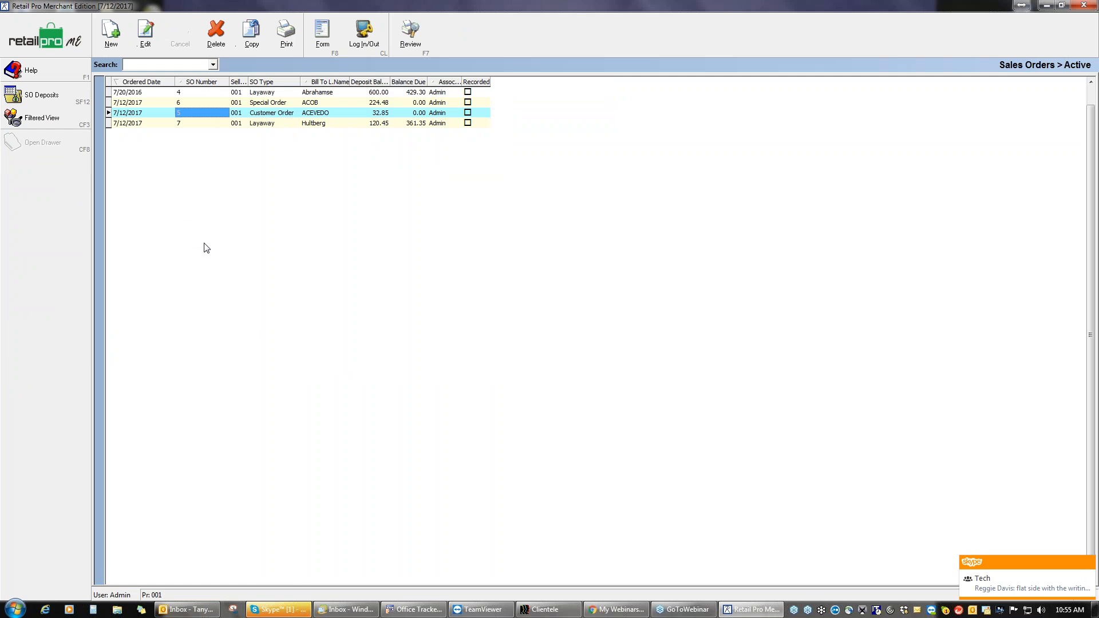
click(274, 124)
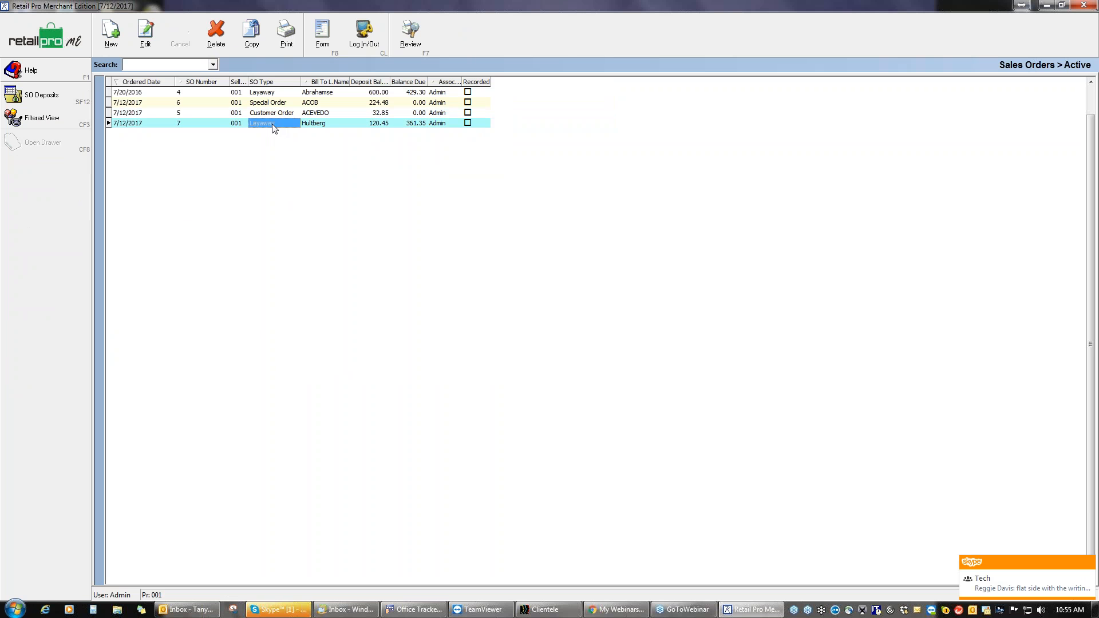
click(323, 32)
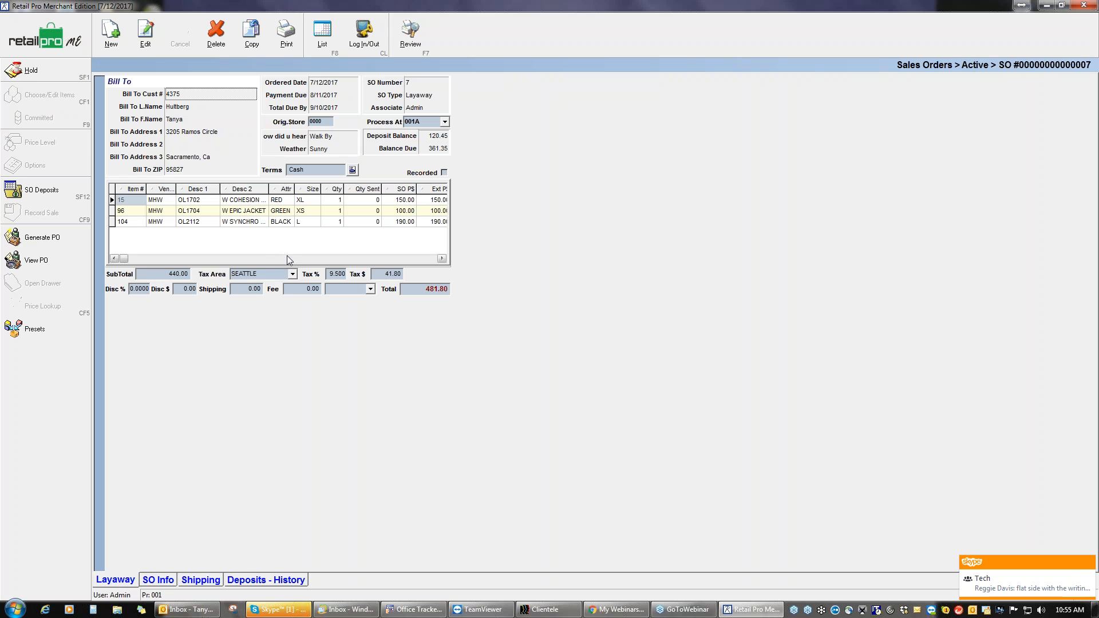
click(50, 194)
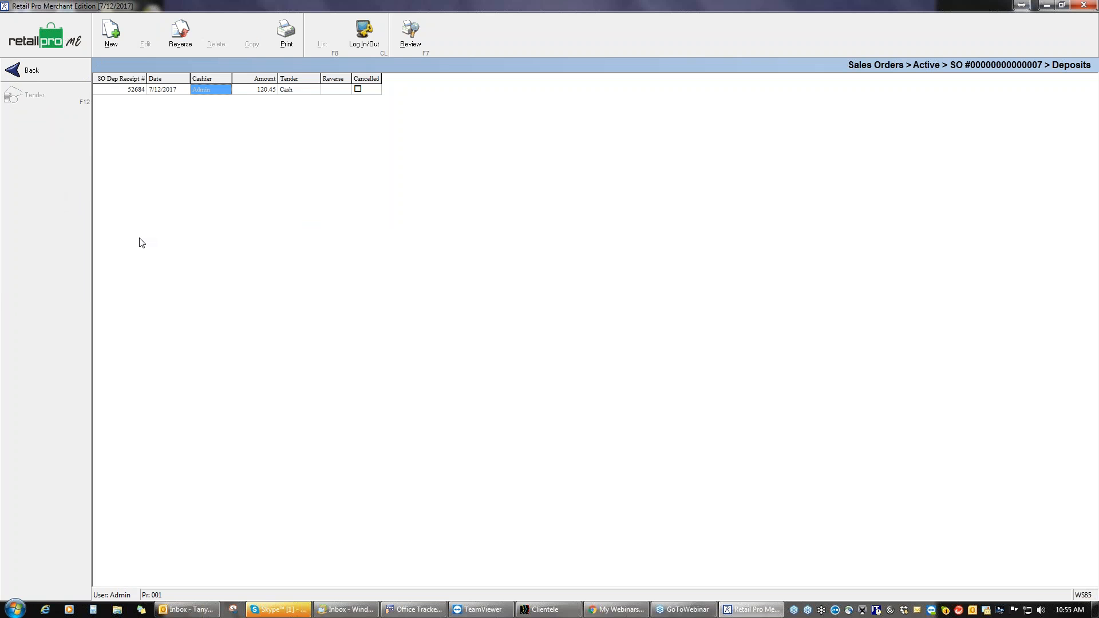
Step: Create a new deposit for SO 7 with an amount of 100.00
click(111, 46)
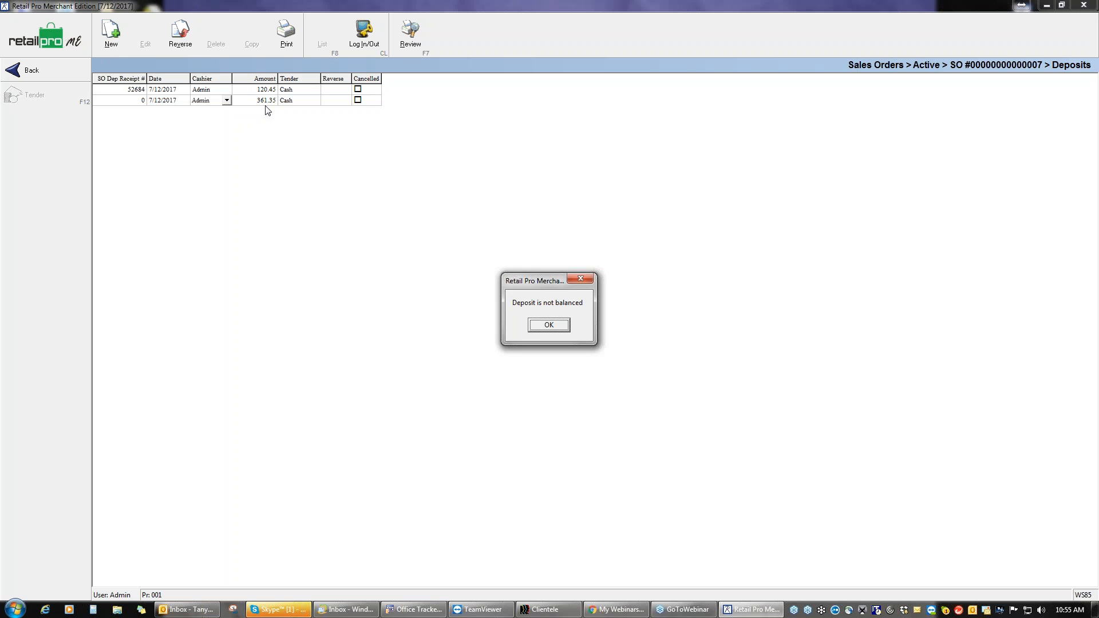
click(548, 325)
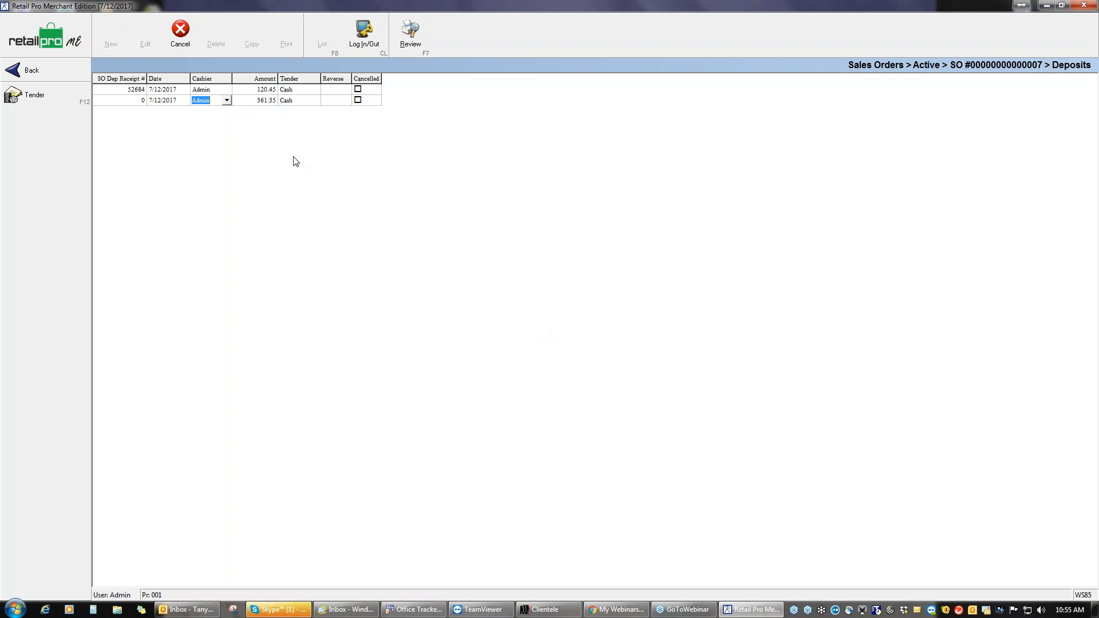
click(263, 102)
text(100)
key(Tab)
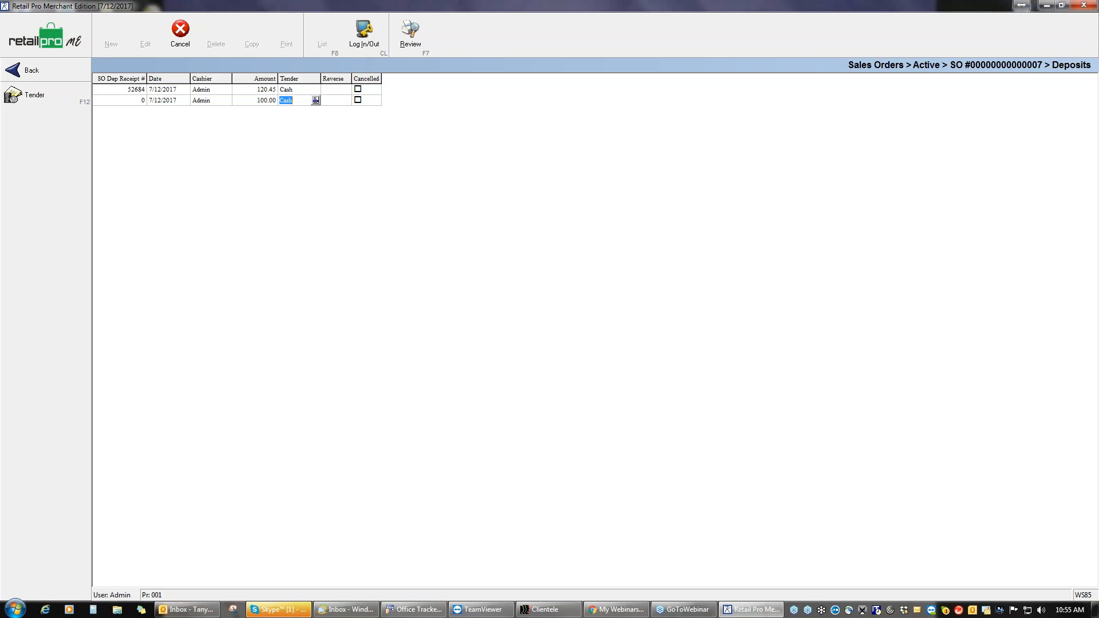
Step: Tender the 100.00 deposit in cash, save it, and return to the sales orders list
click(39, 96)
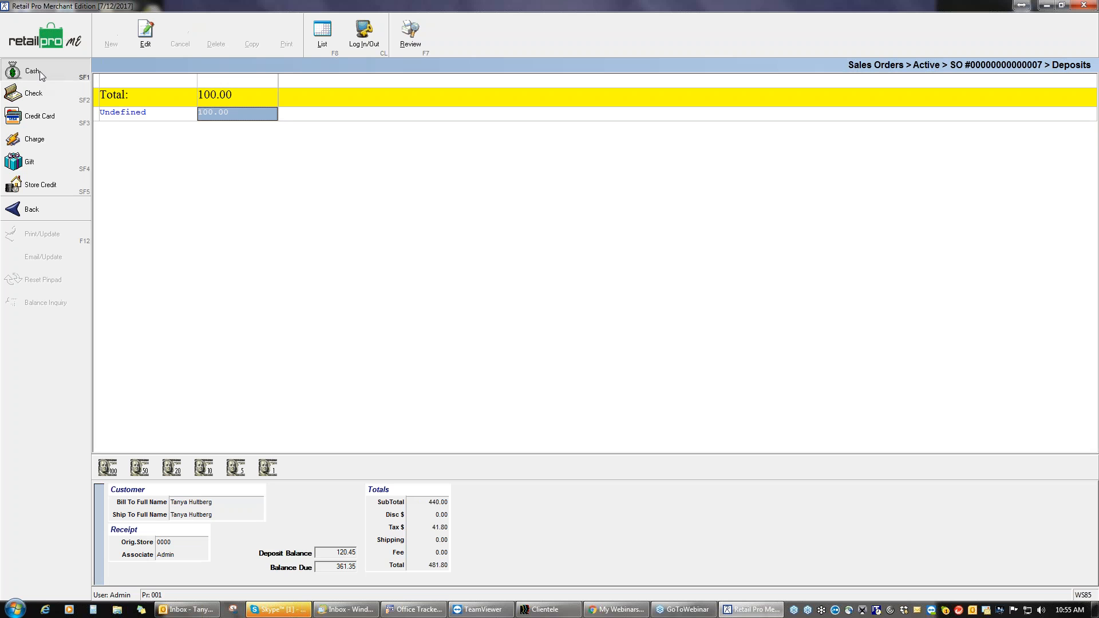
click(40, 71)
key(F11)
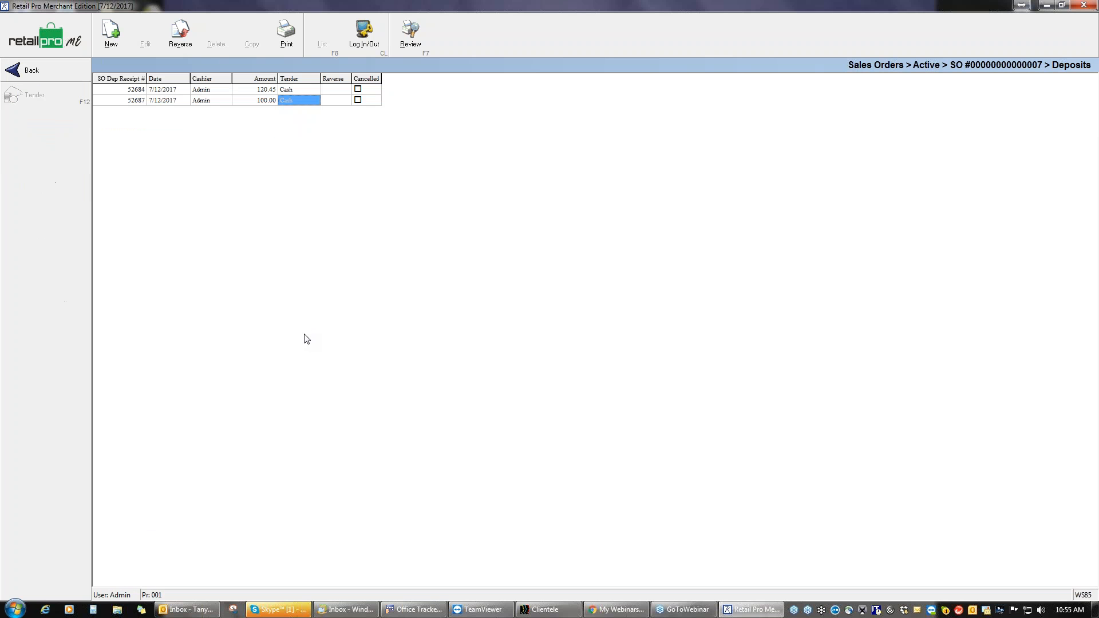
click(40, 73)
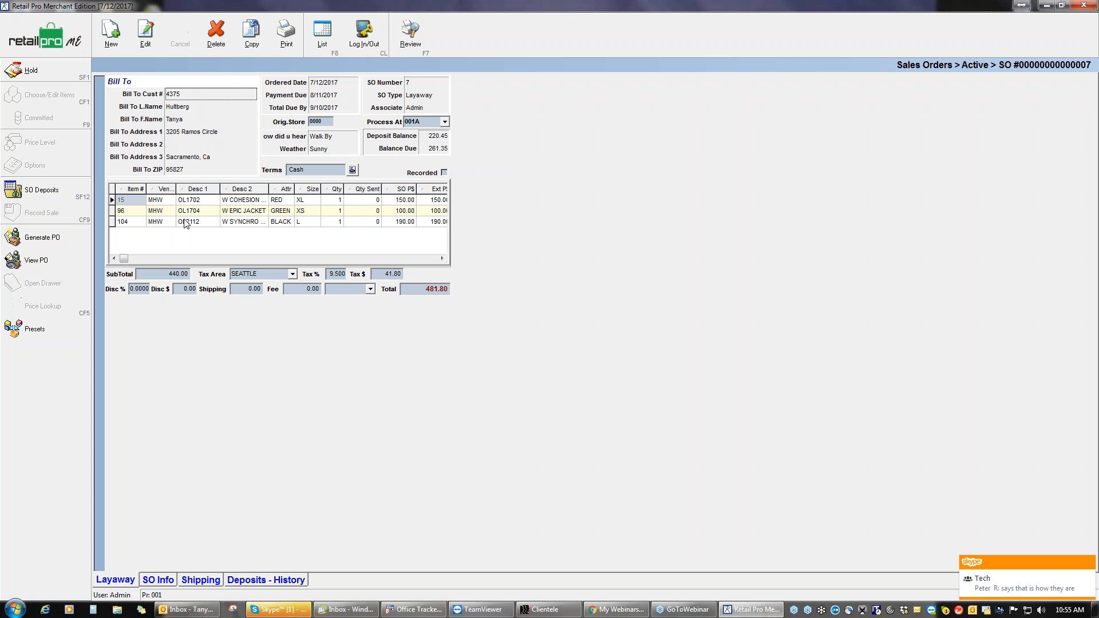
click(57, 40)
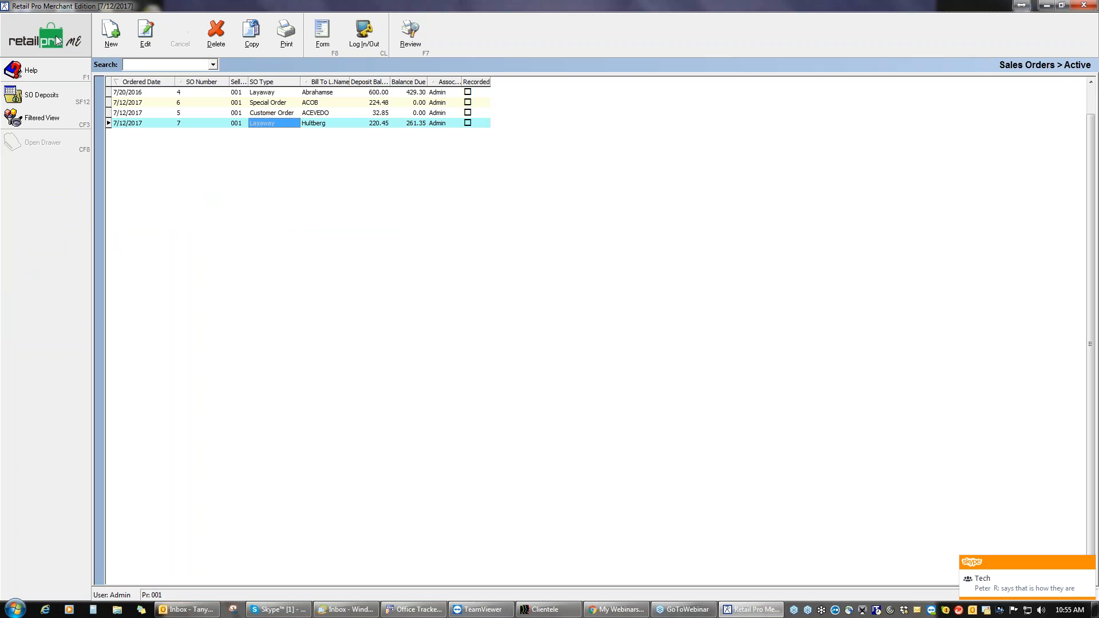
Step: Go to the July 2017 receipts list and start a blank new receipt 52688
click(57, 40)
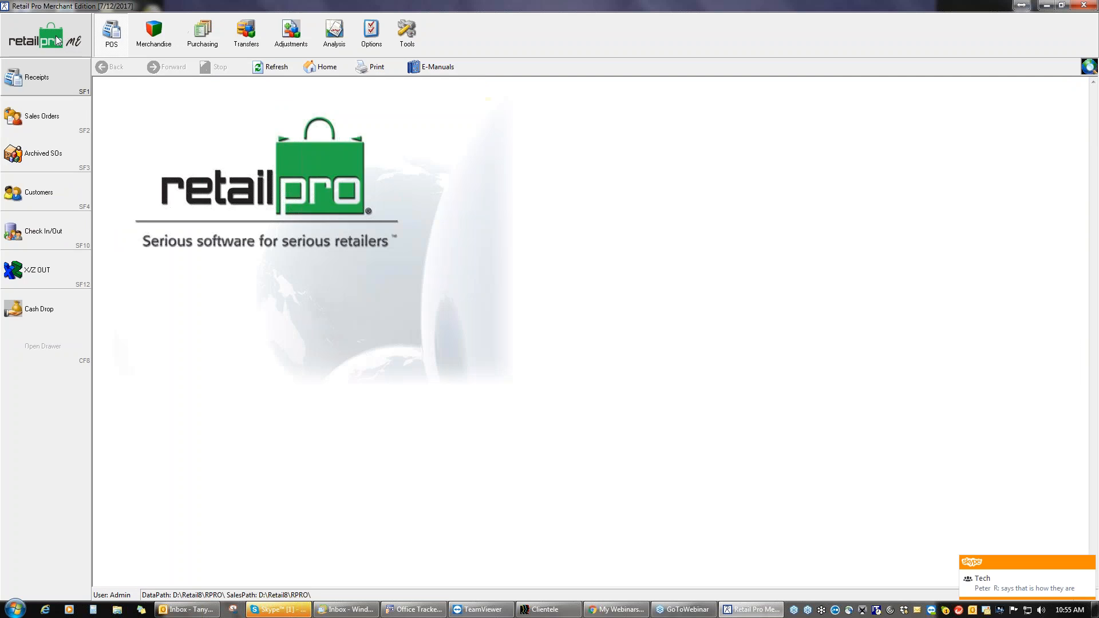
click(74, 77)
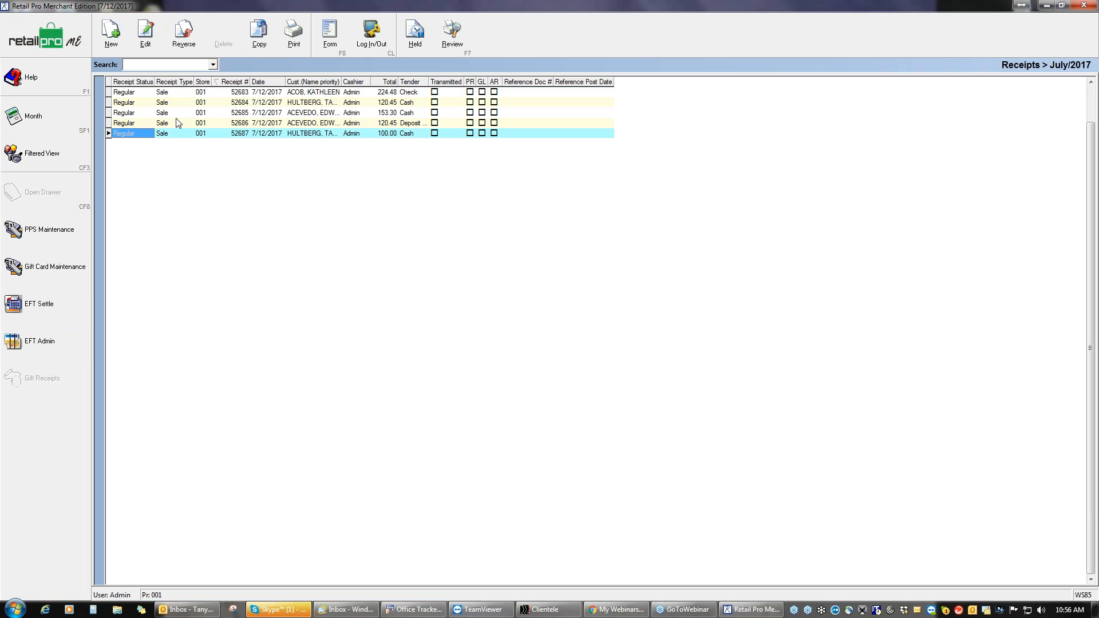
click(112, 35)
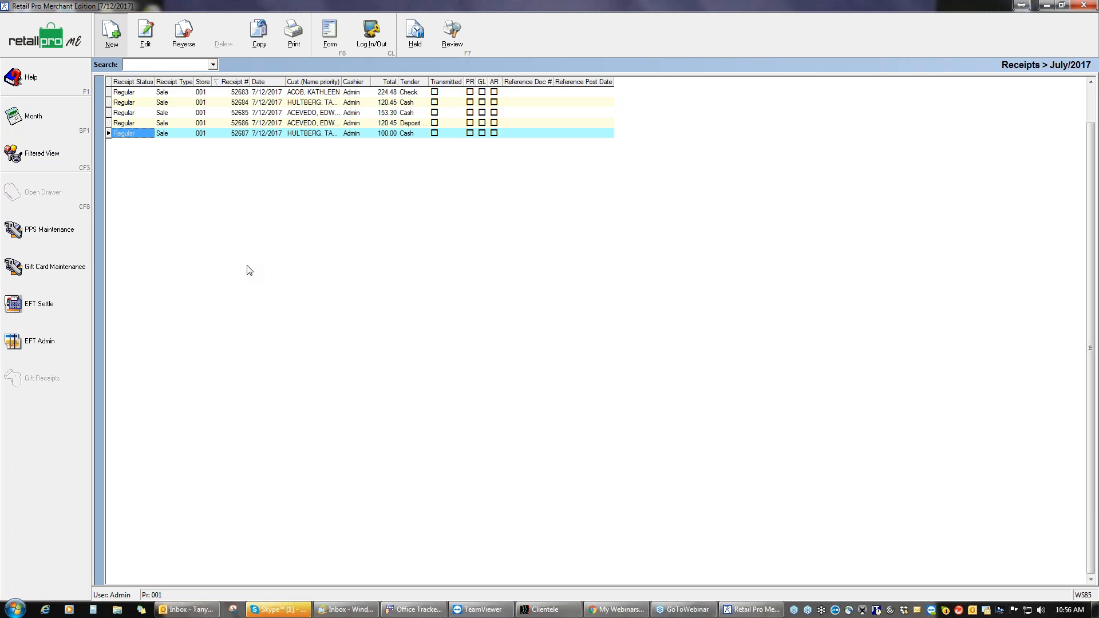
key(n)
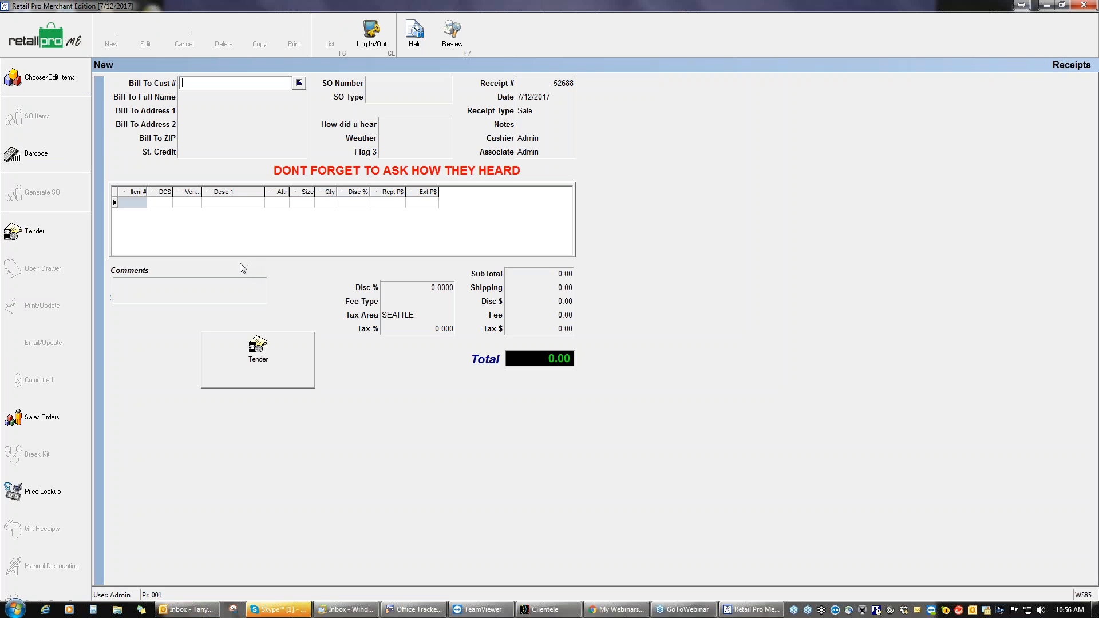
Step: Attach special order SO 6 to receipt 52688 via the SO Number lookup
click(407, 87)
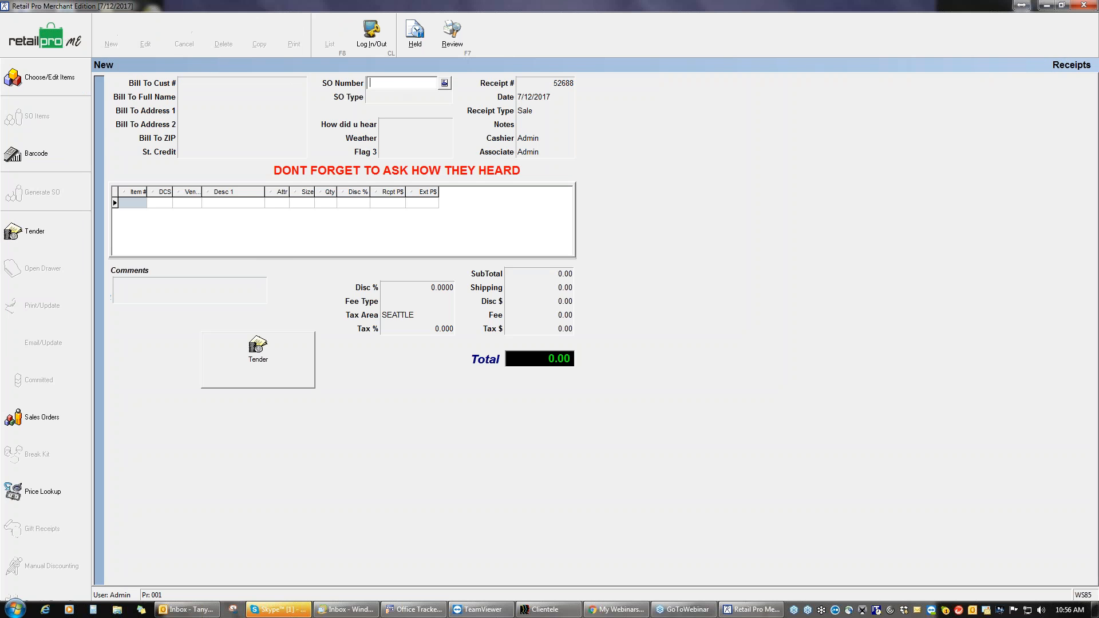
click(445, 84)
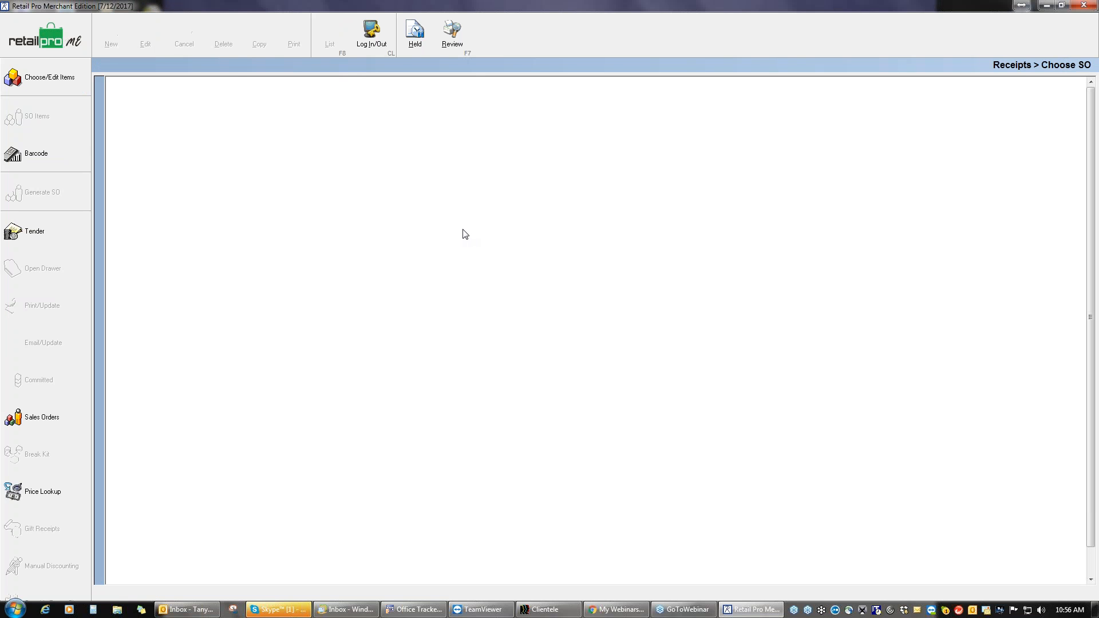
click(258, 106)
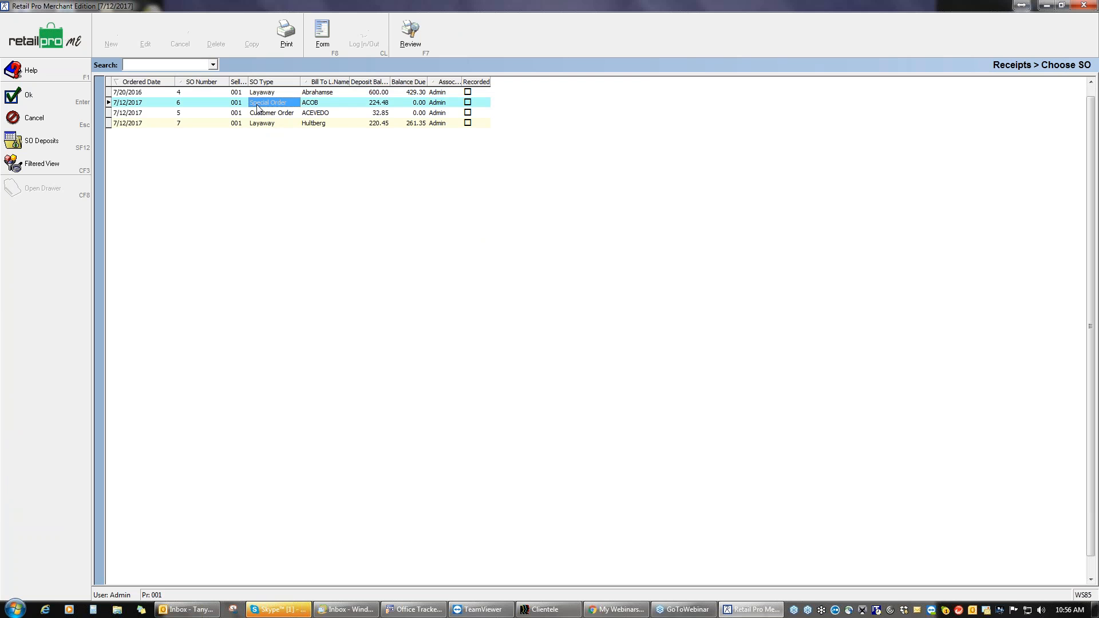
click(40, 99)
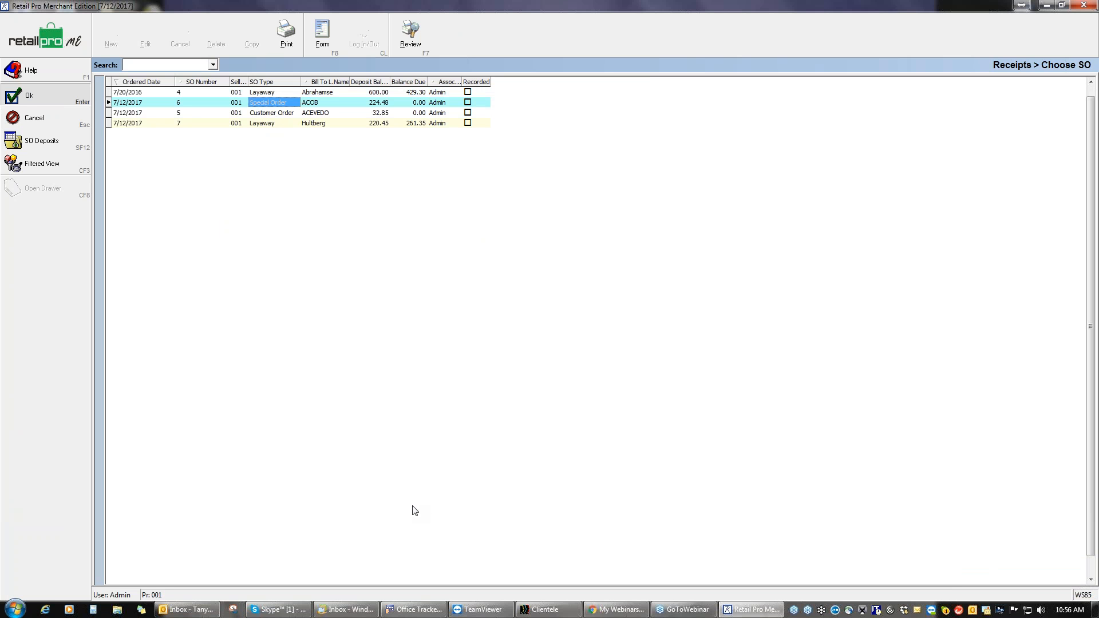
key(Return)
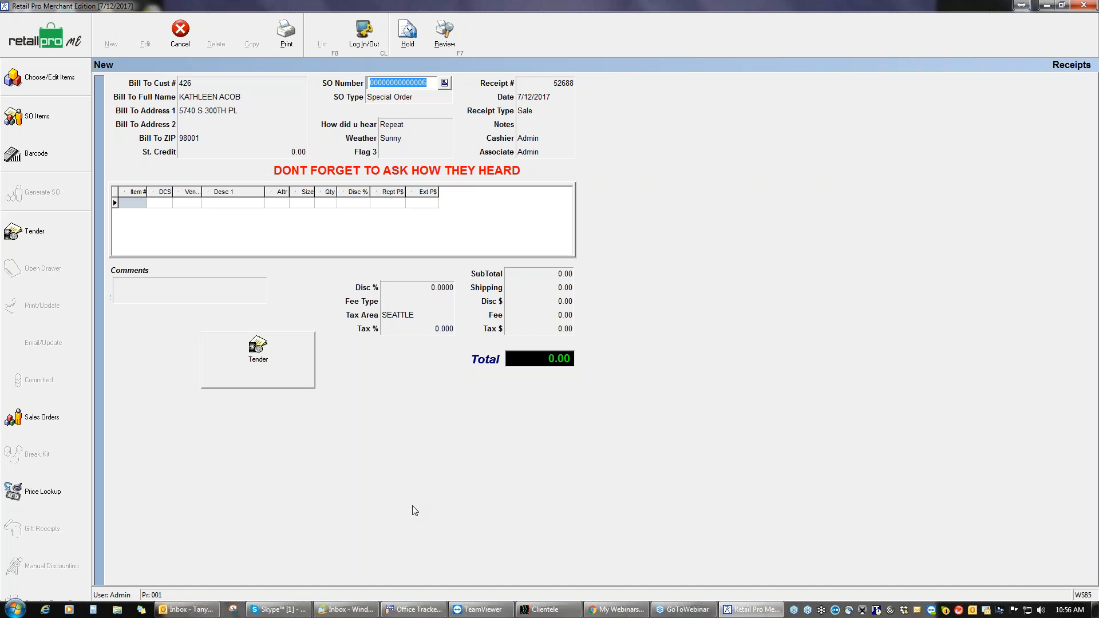
Step: Sell all due SO 6 items, the Lace Cocktail Dress and Beaded purse, onto the receipt
click(52, 115)
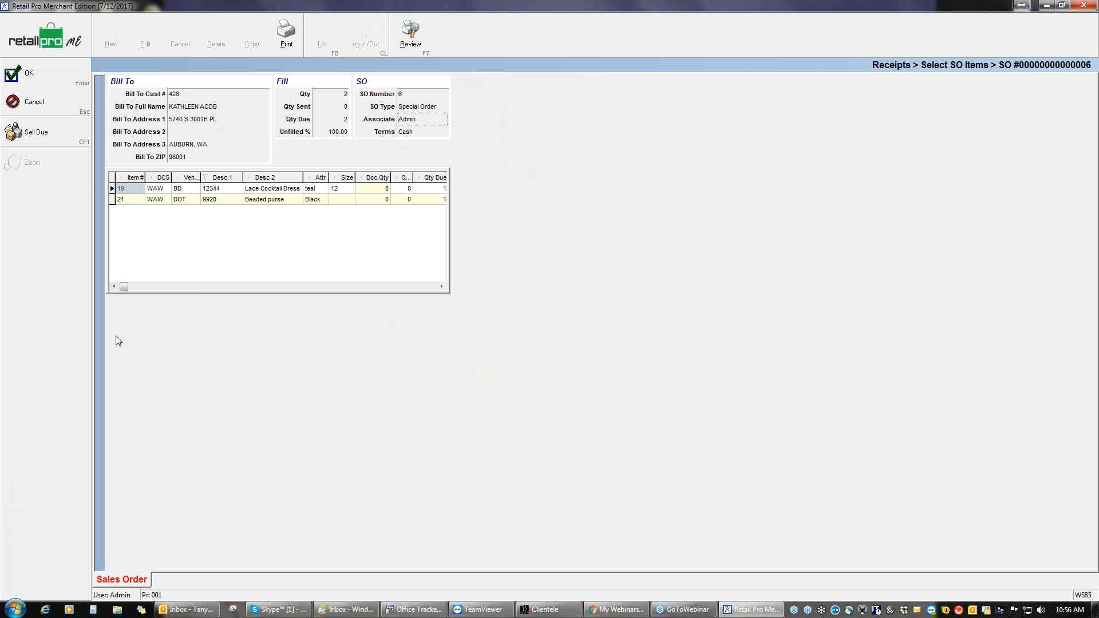
click(36, 132)
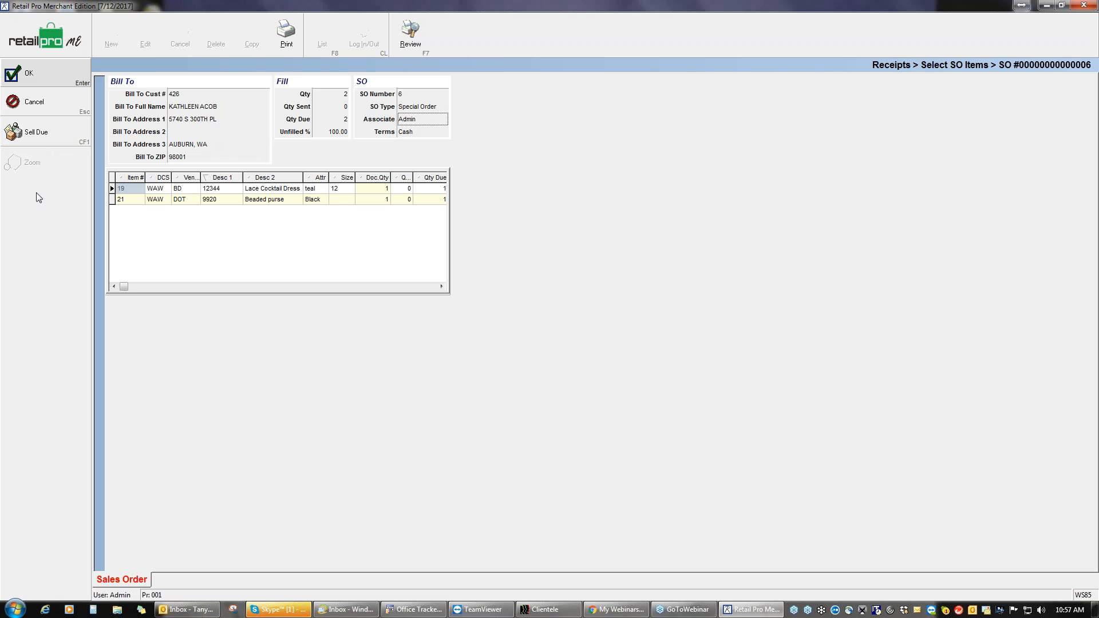
click(35, 77)
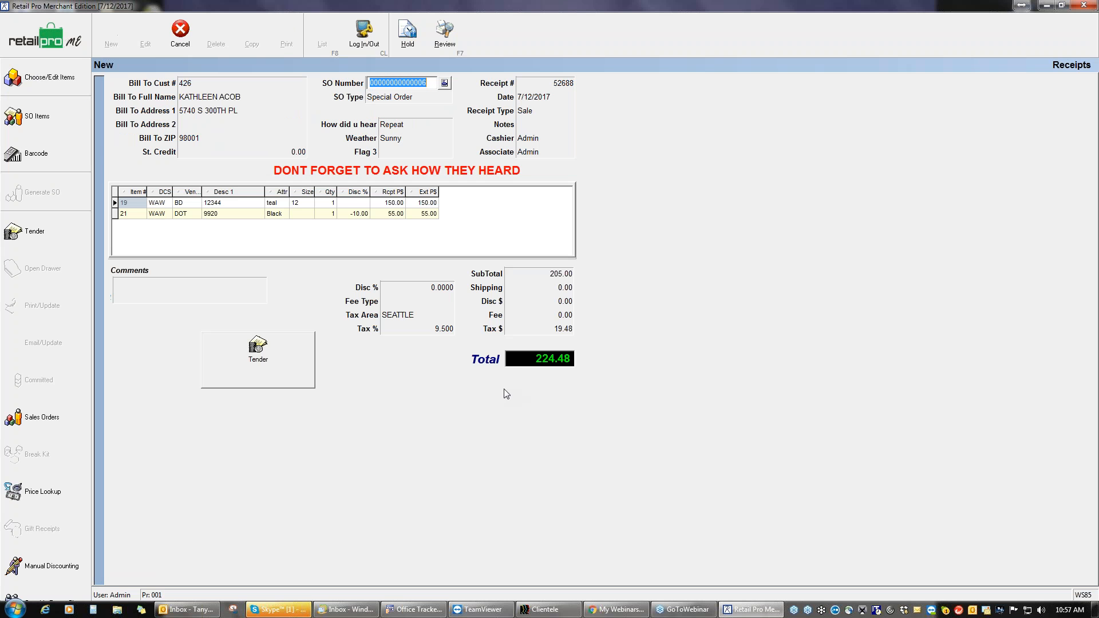
Step: Tender receipt 52688's 224.48 from the SO 6 deposit and save it with F11
click(277, 366)
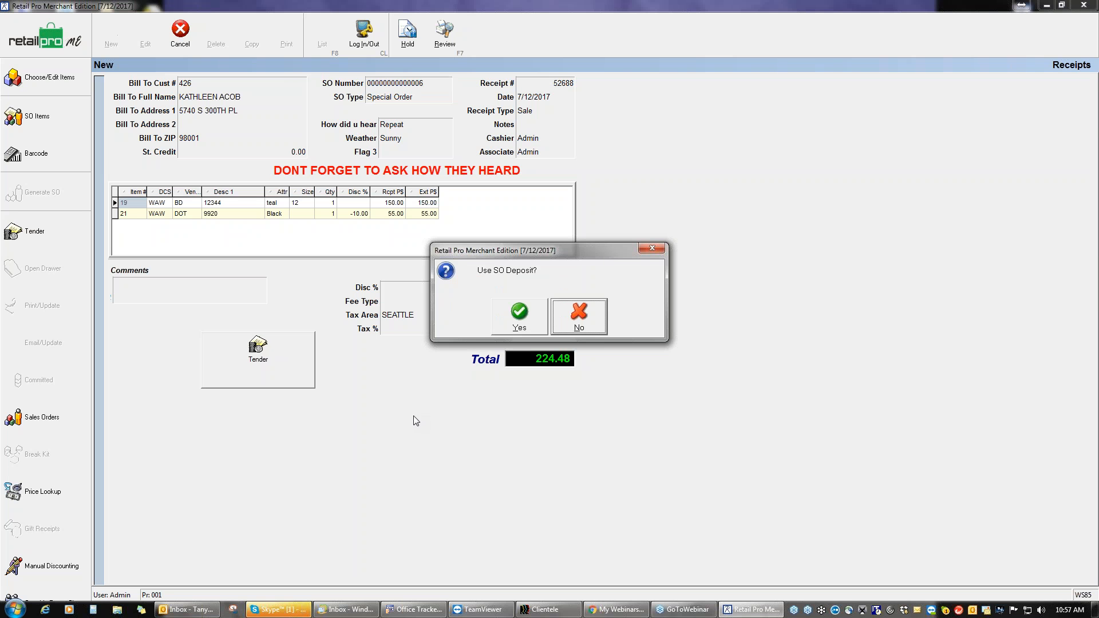
click(527, 321)
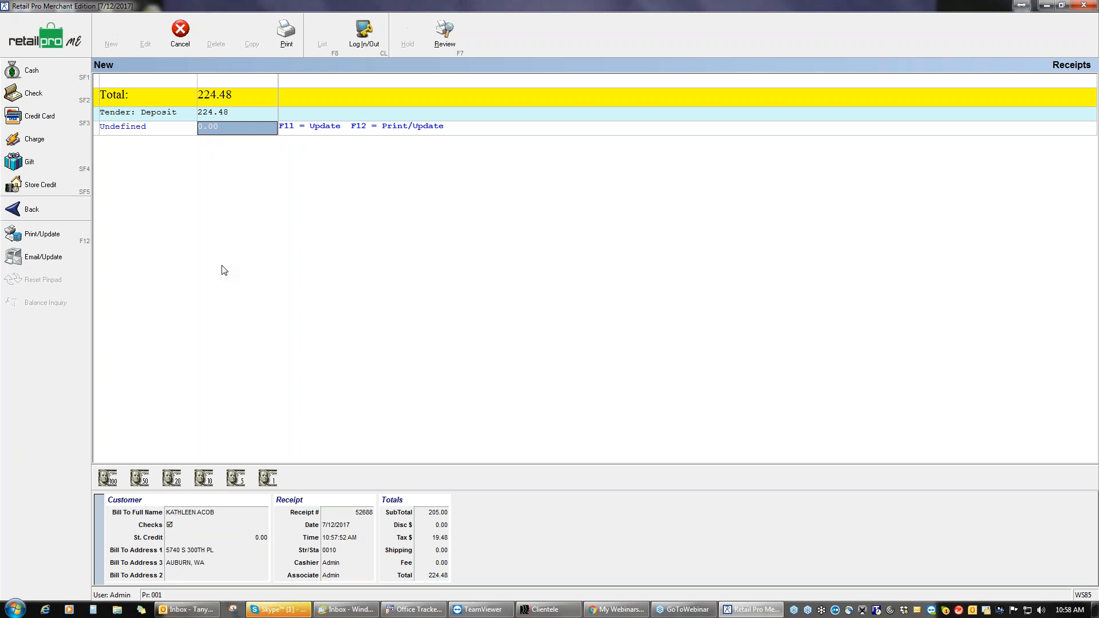
key(F11)
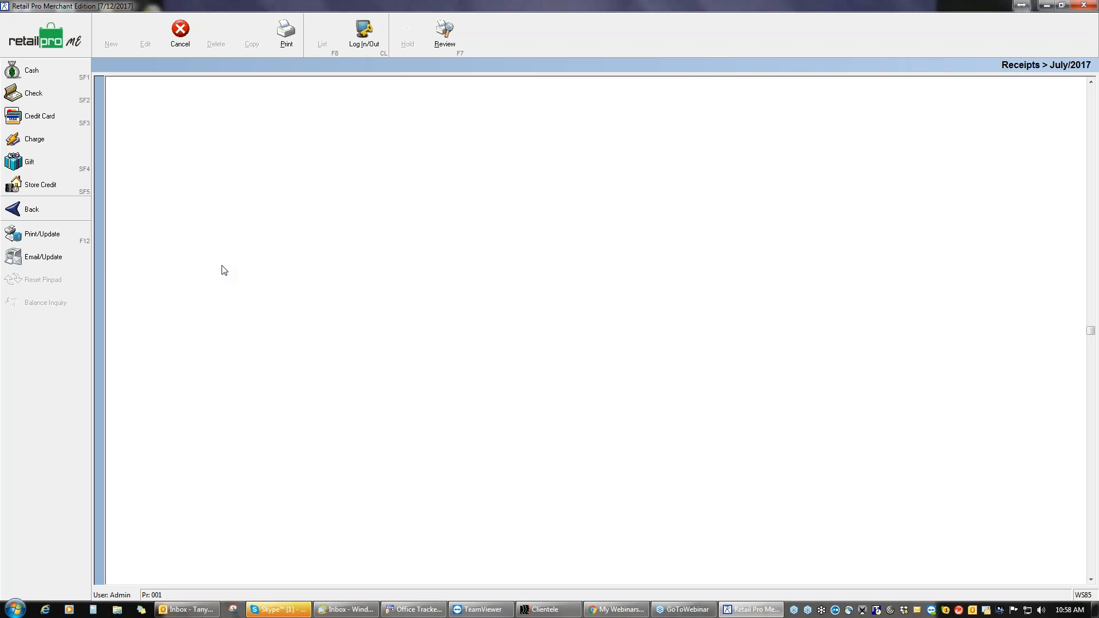